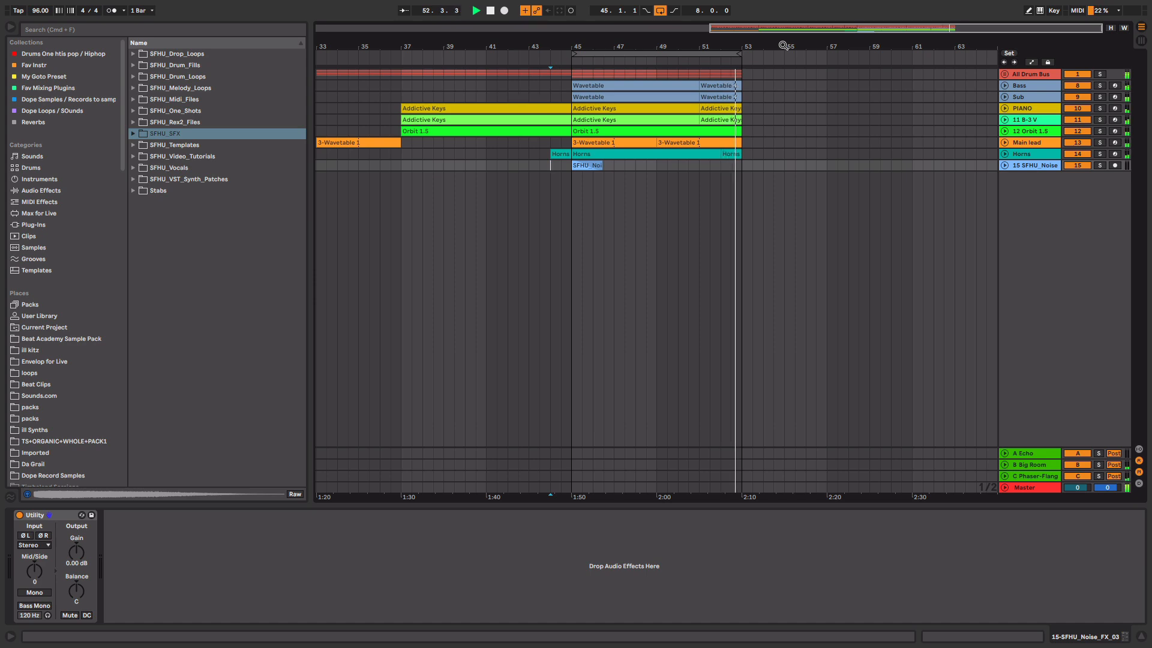
- Stop playback of the arrangement
key("space")
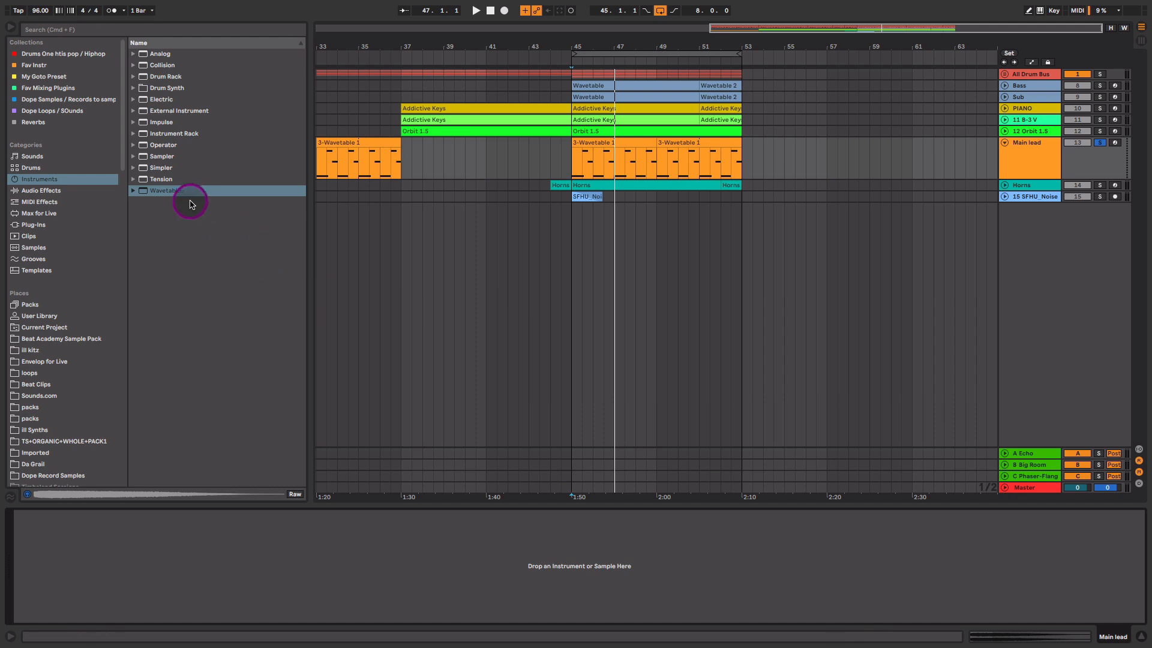
- Load Wavetable on Main lead with Osc 1 position 69%, Mono mode and 211 ms glide
left_click_drag(159, 191, 300, 568)
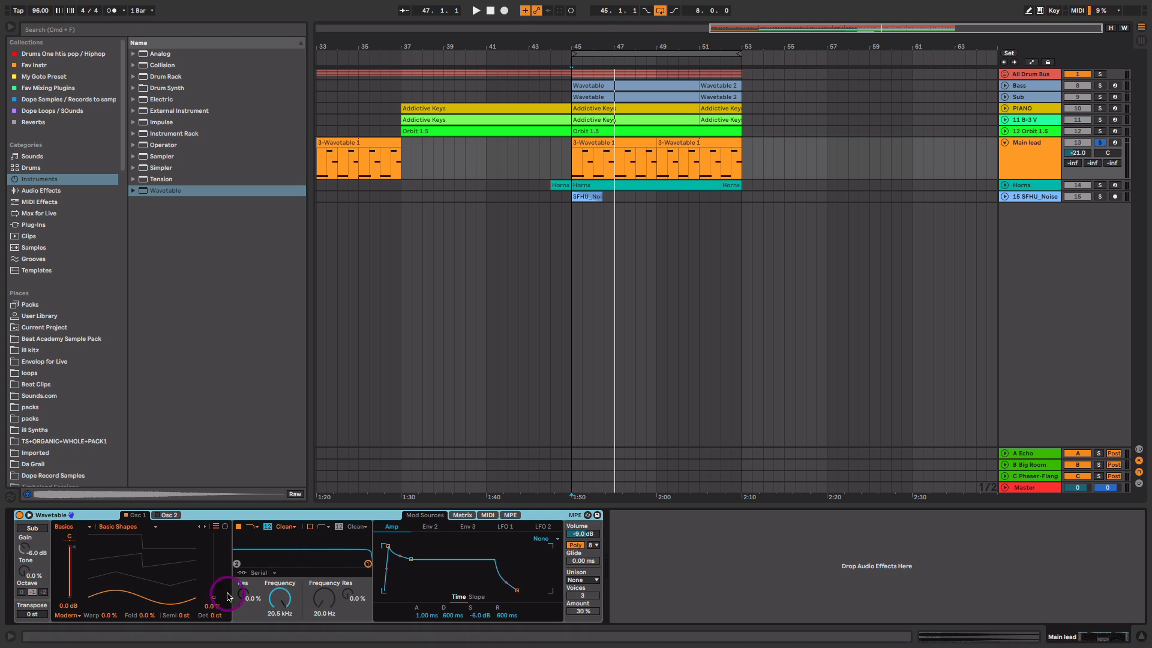
left_click_drag(155, 600, 96, 560)
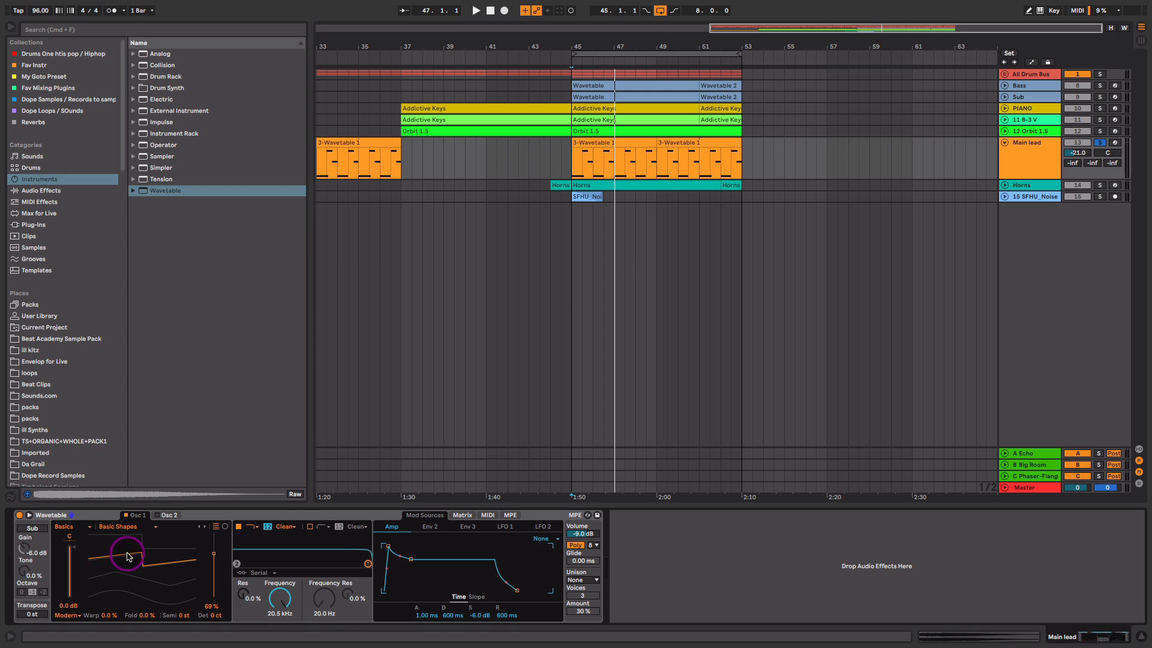
key("space")
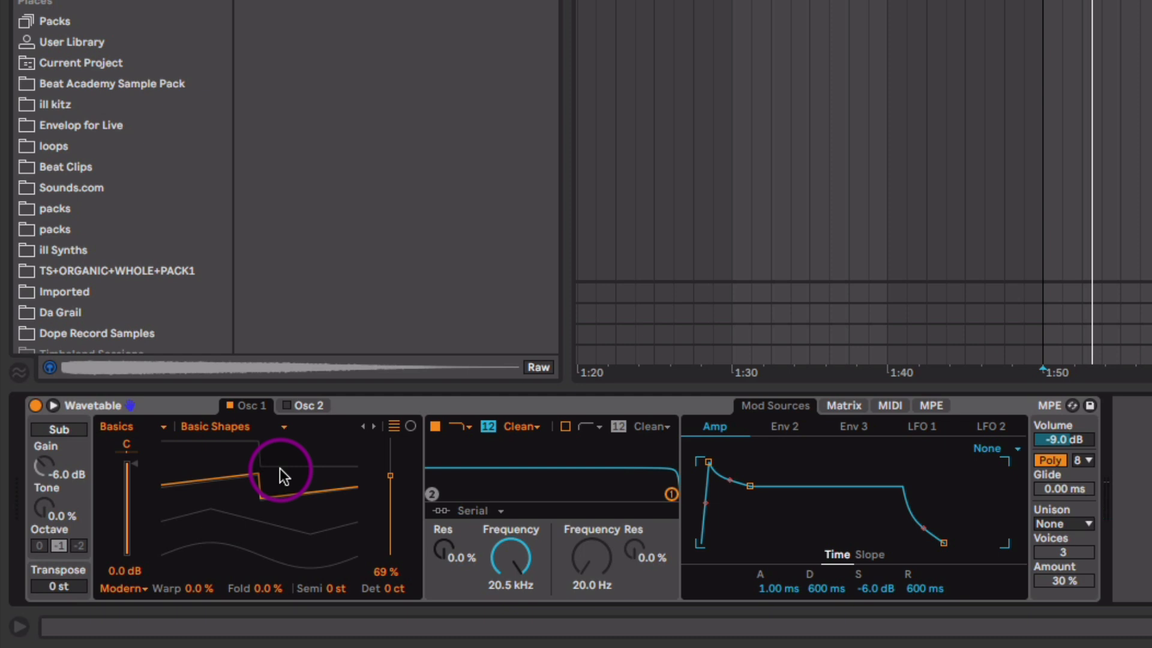
left_click(1058, 460)
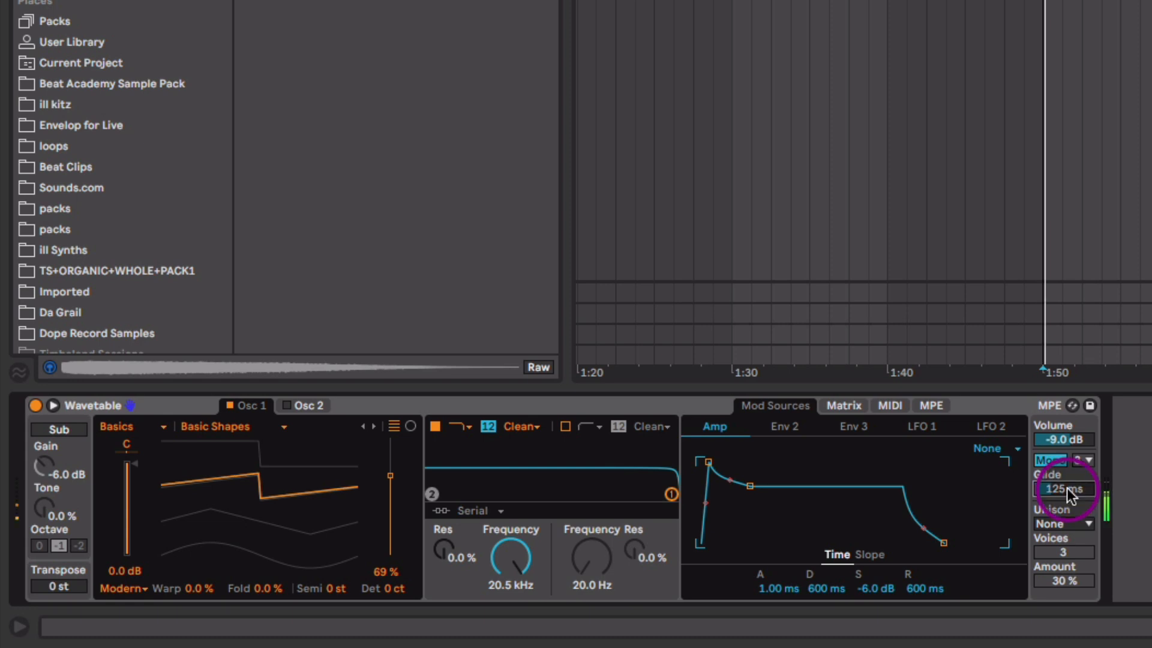
left_click_drag(1066, 487, 1066, 485)
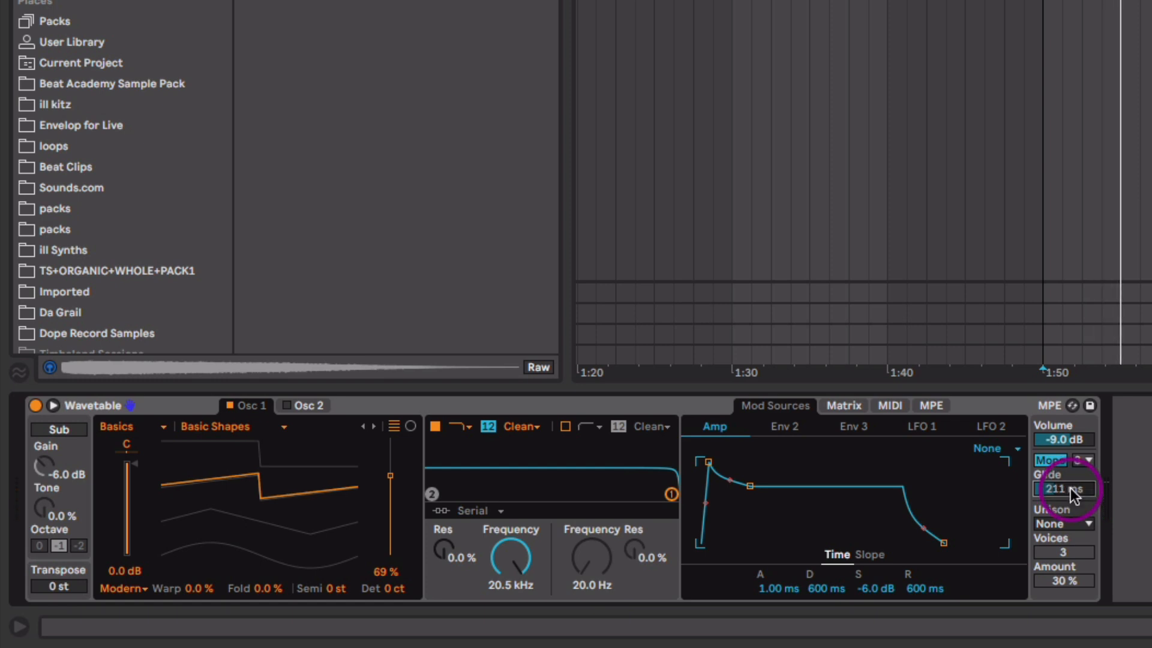
left_click(303, 406)
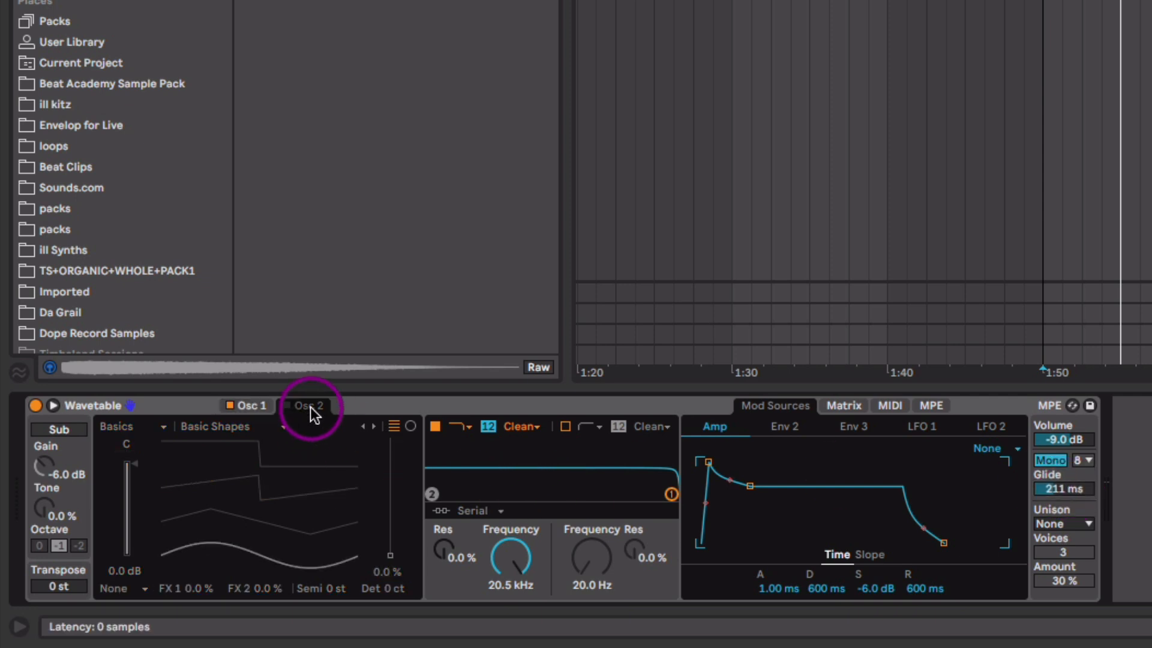
- Enable Wavetable's Osc 2 at 69% position, detuned 23 ct and lowered to -6.3 dB
left_click(287, 405)
left_click_drag(309, 527, 175, 482)
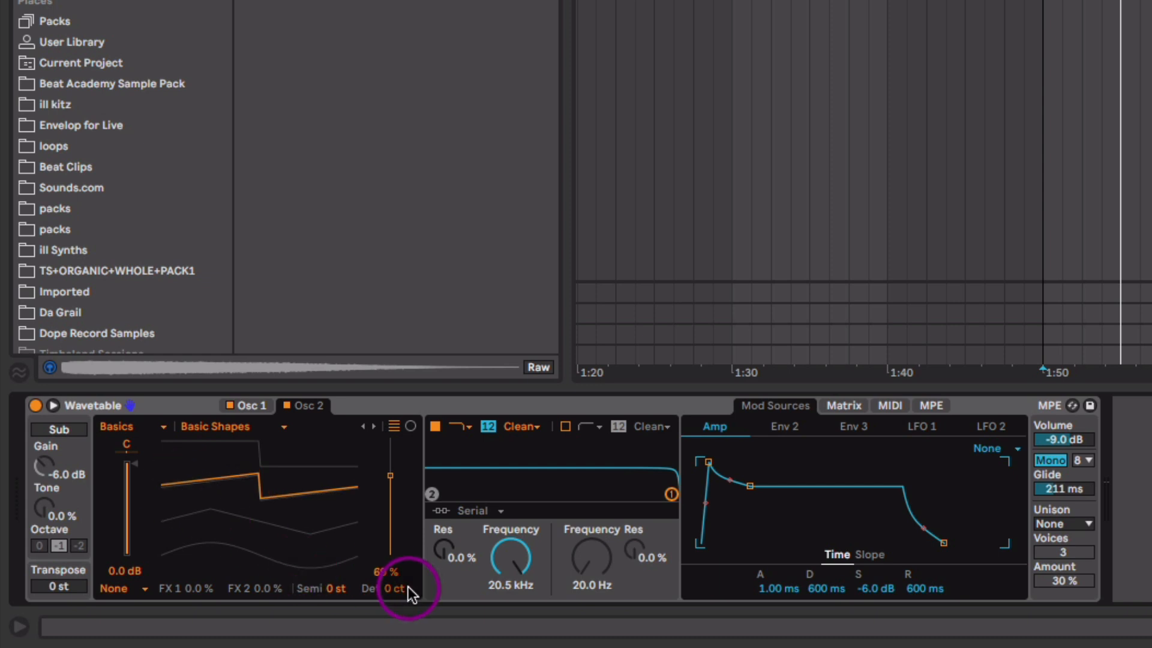
left_click_drag(400, 589, 401, 593)
key("space")
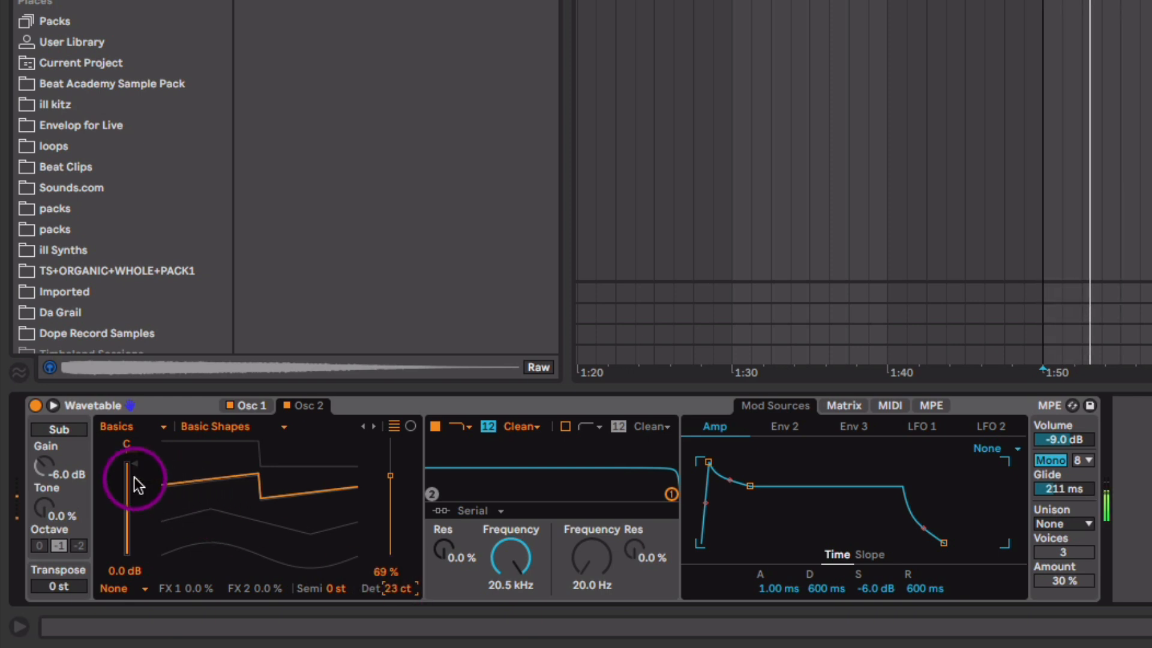
left_click_drag(133, 479, 134, 484)
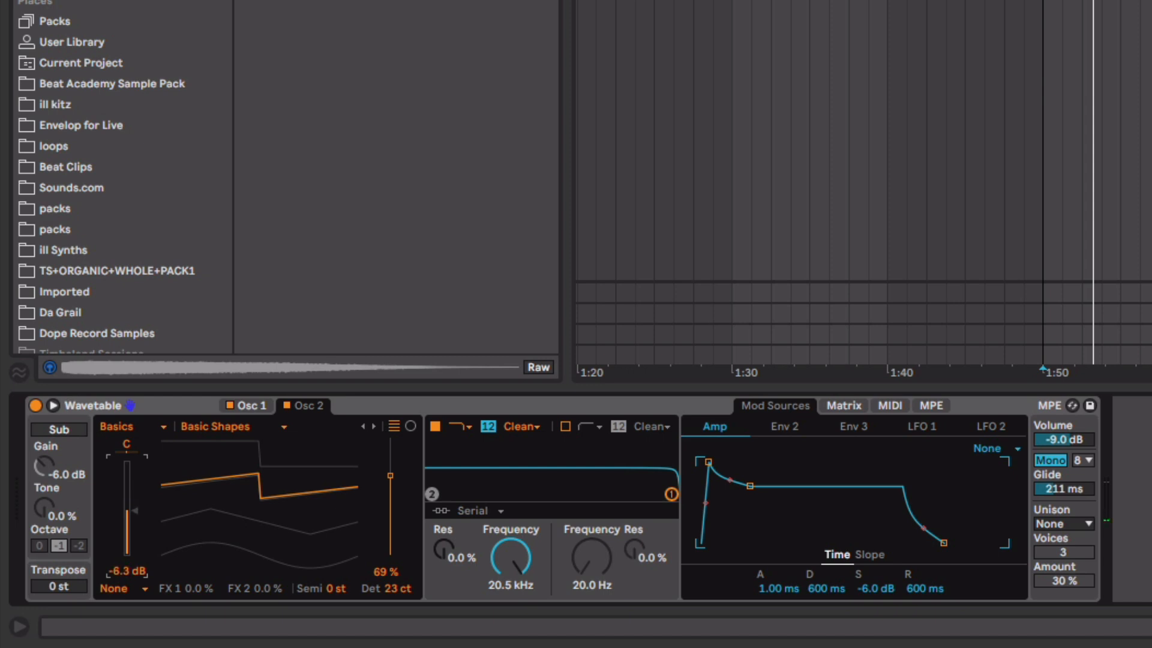
left_click(259, 405)
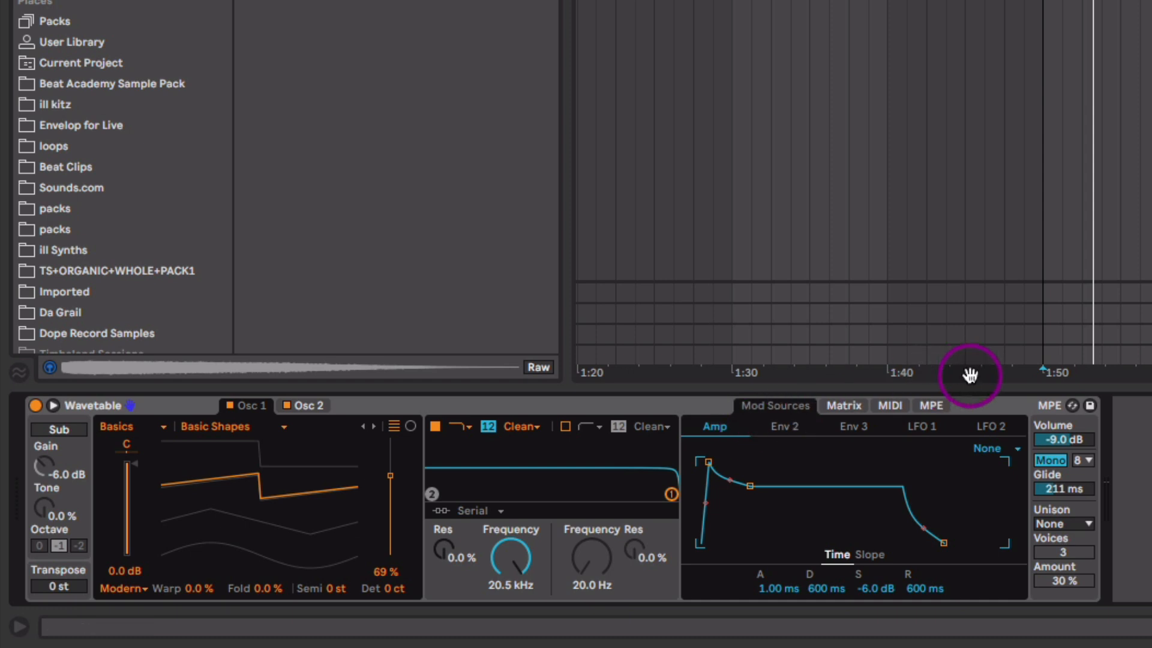
- Route LFO 1 to oscillator 1 pitch in Wavetable's modulation matrix
left_click(854, 406)
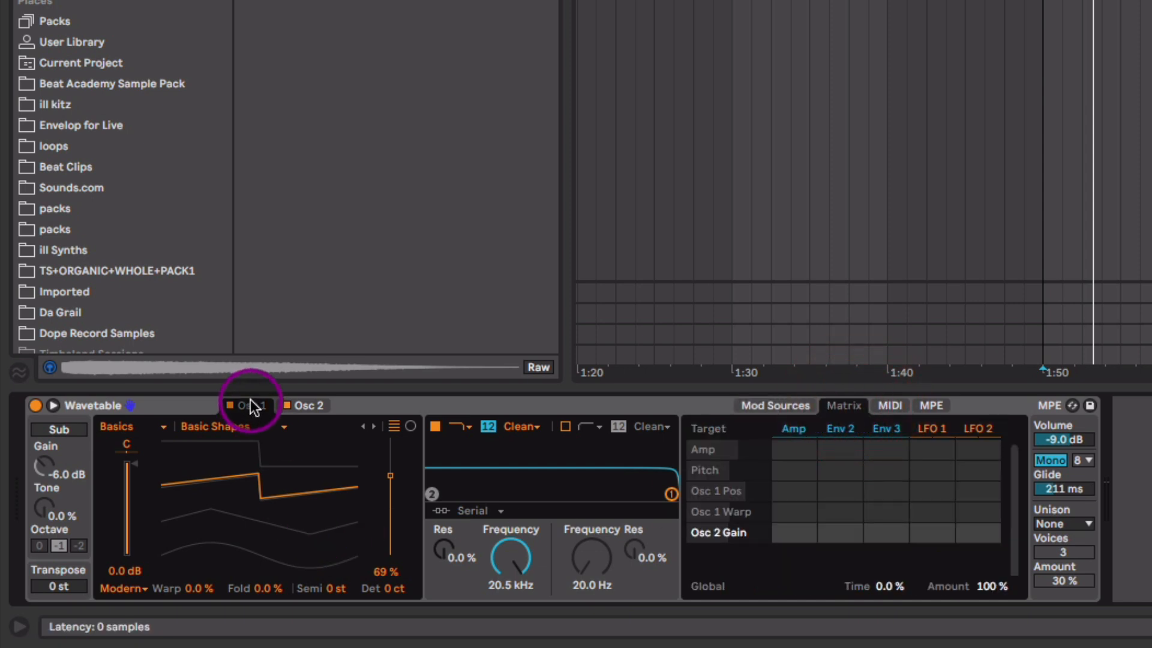
left_click(334, 588)
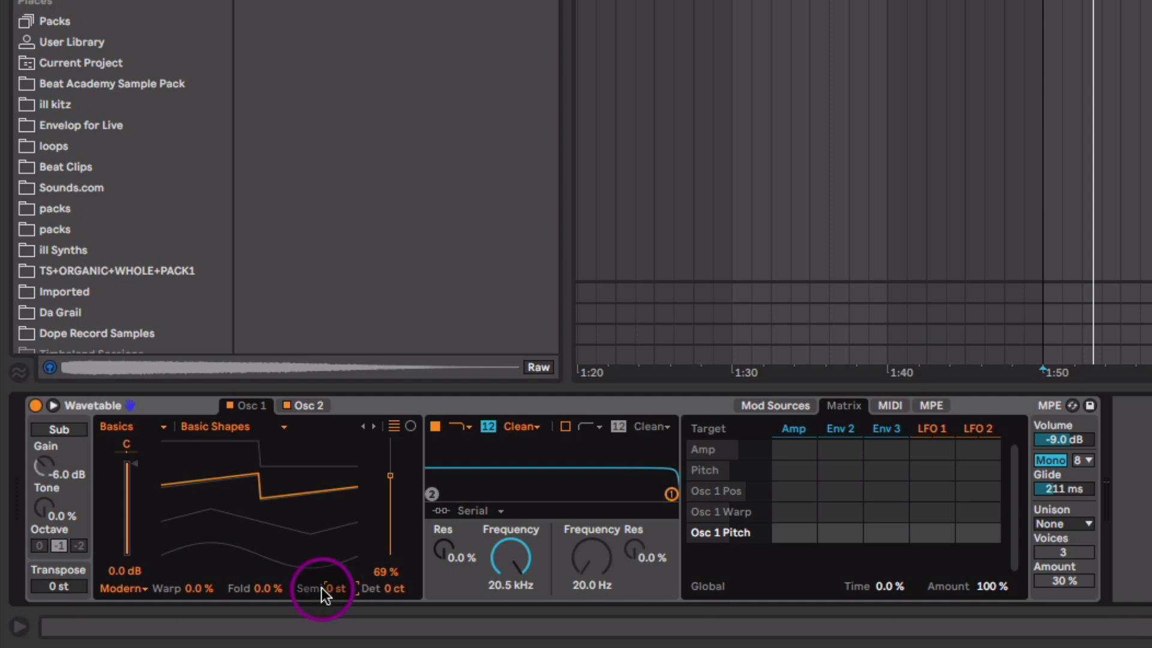
left_click_drag(931, 533, 931, 522)
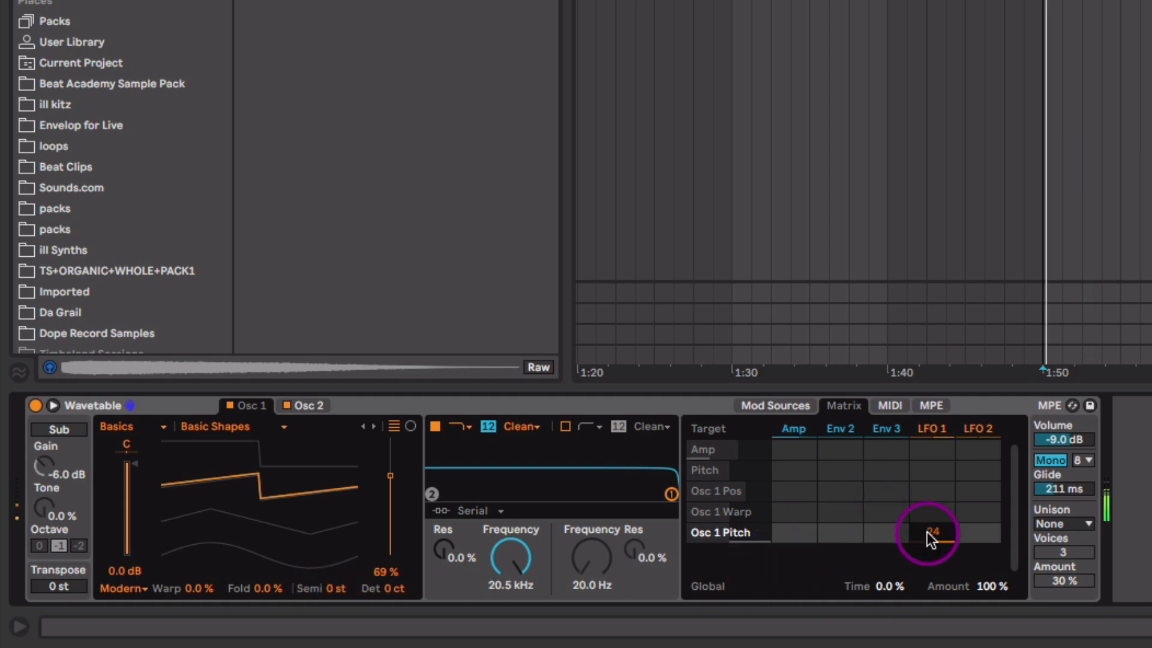
left_click(792, 406)
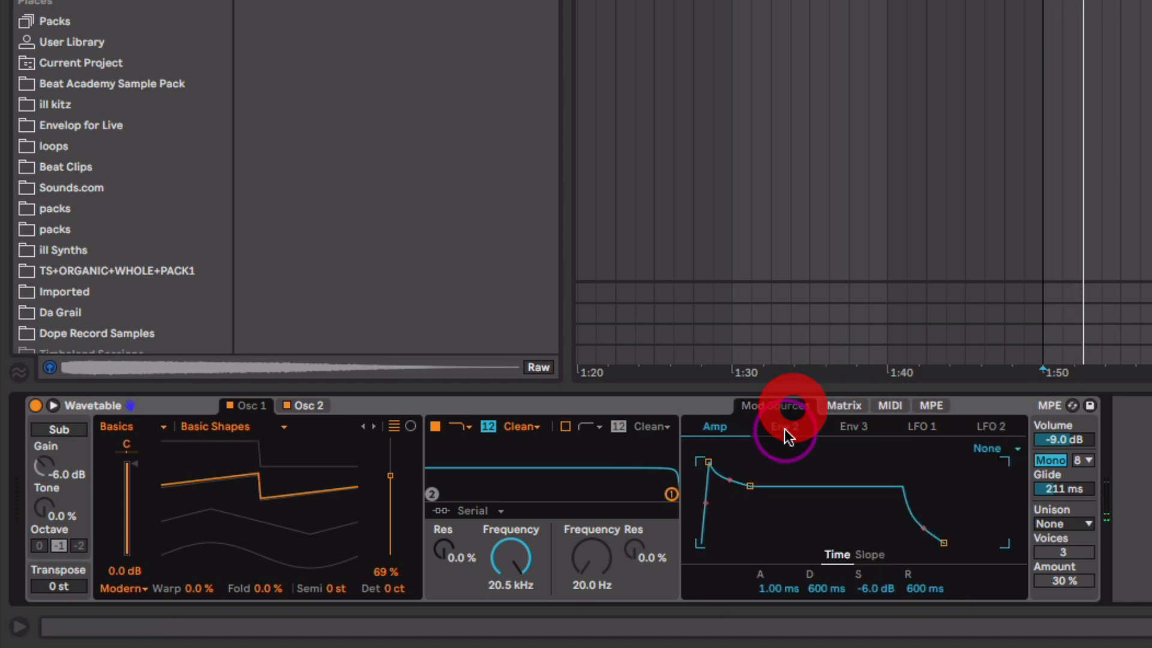
left_click(924, 428)
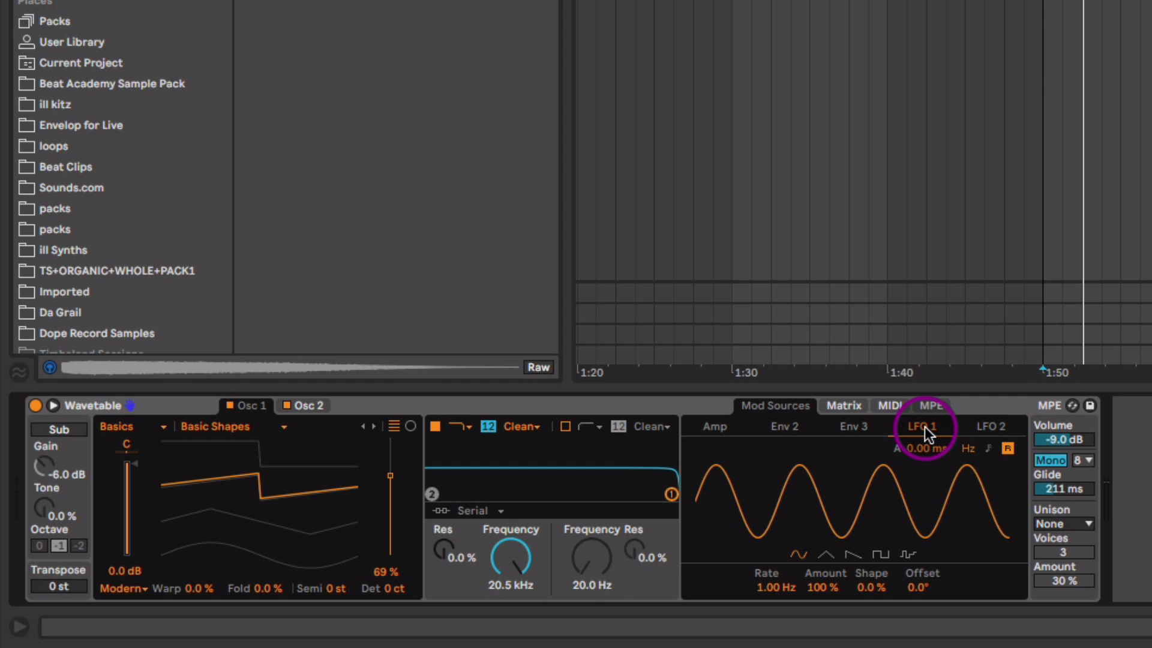
- Set LFO 1 to a 20.10 Hz rate with a subtle 1.6% amount for vibrato
left_click_drag(778, 586, 779, 531)
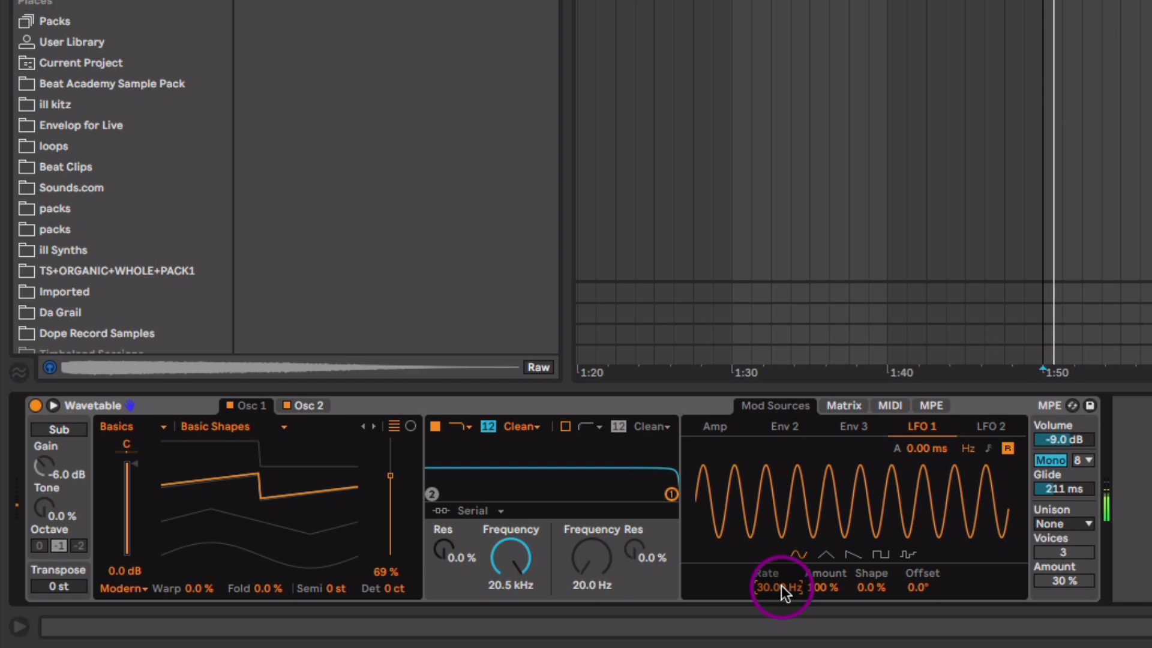
left_click_drag(828, 584, 828, 643)
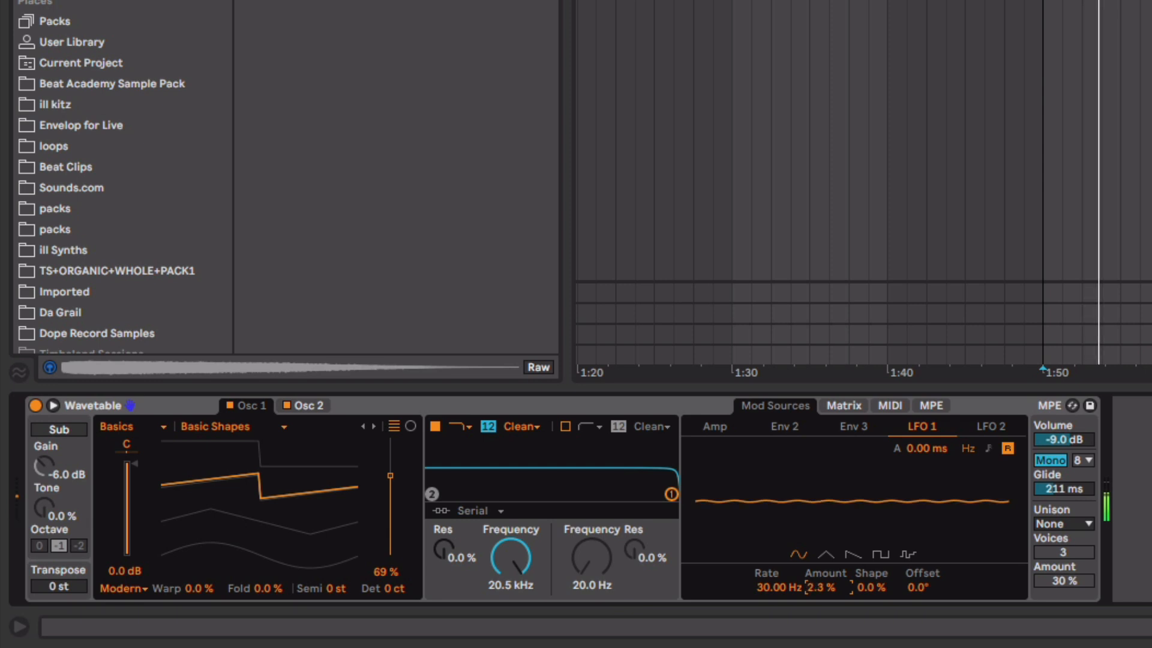
left_click_drag(795, 588, 794, 612)
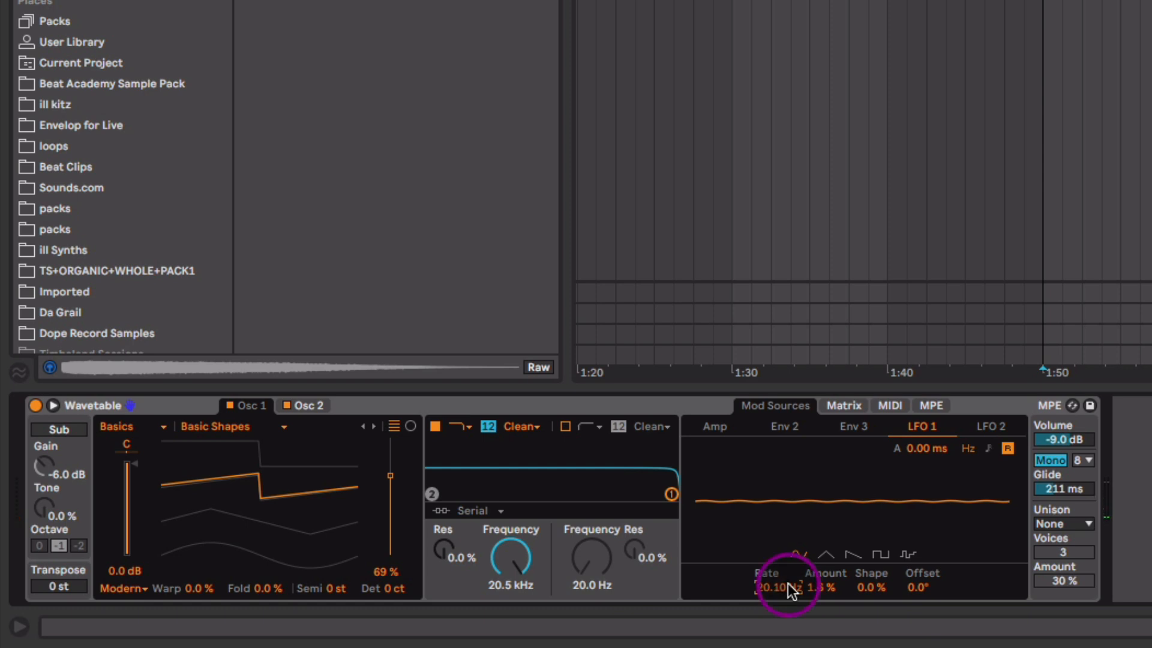
left_click(836, 585)
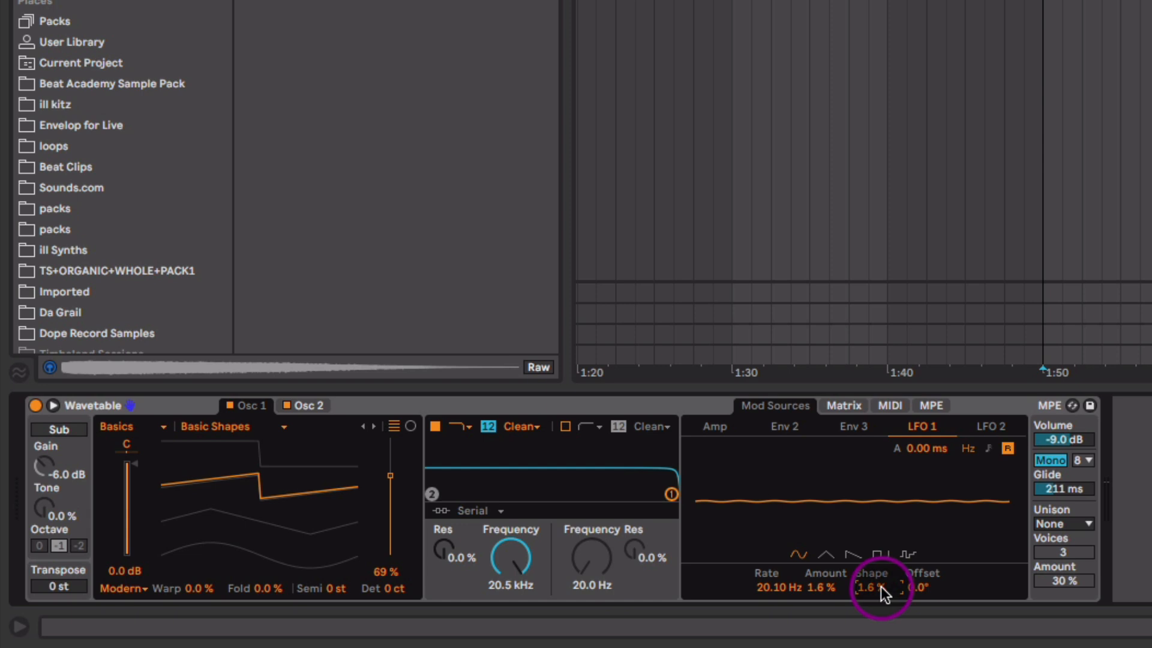
key("space")
mouse_move(820, 593)
left_mouse_down()
mouse_move(820, 607)
mouse_move(820, 579)
mouse_move(820, 595)
left_mouse_up()
key("space")
key("space")
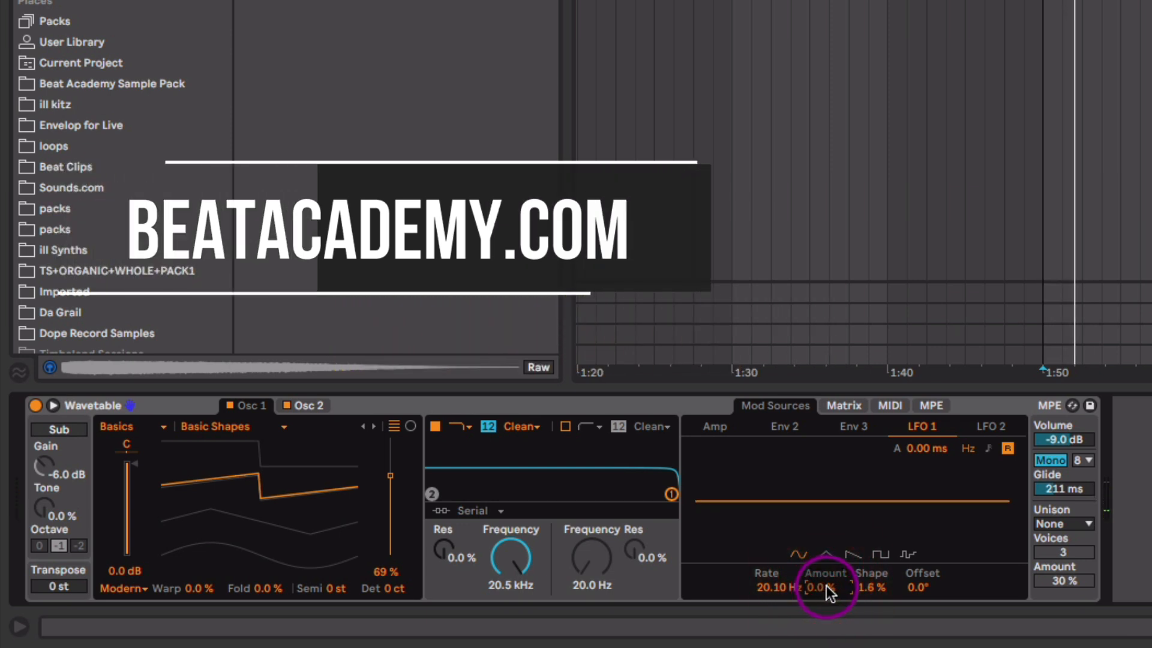
left_click_drag(826, 585, 776, 597)
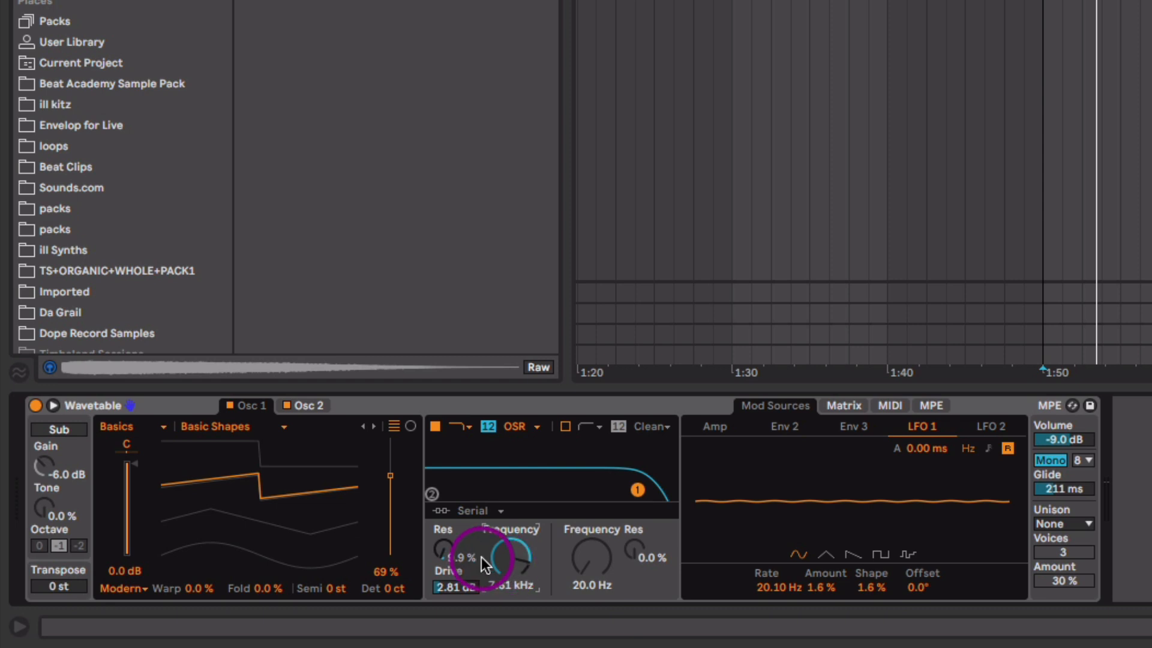
- Set Wavetable's unison to Classic with 4 voices and 41% amount
left_click(1060, 519)
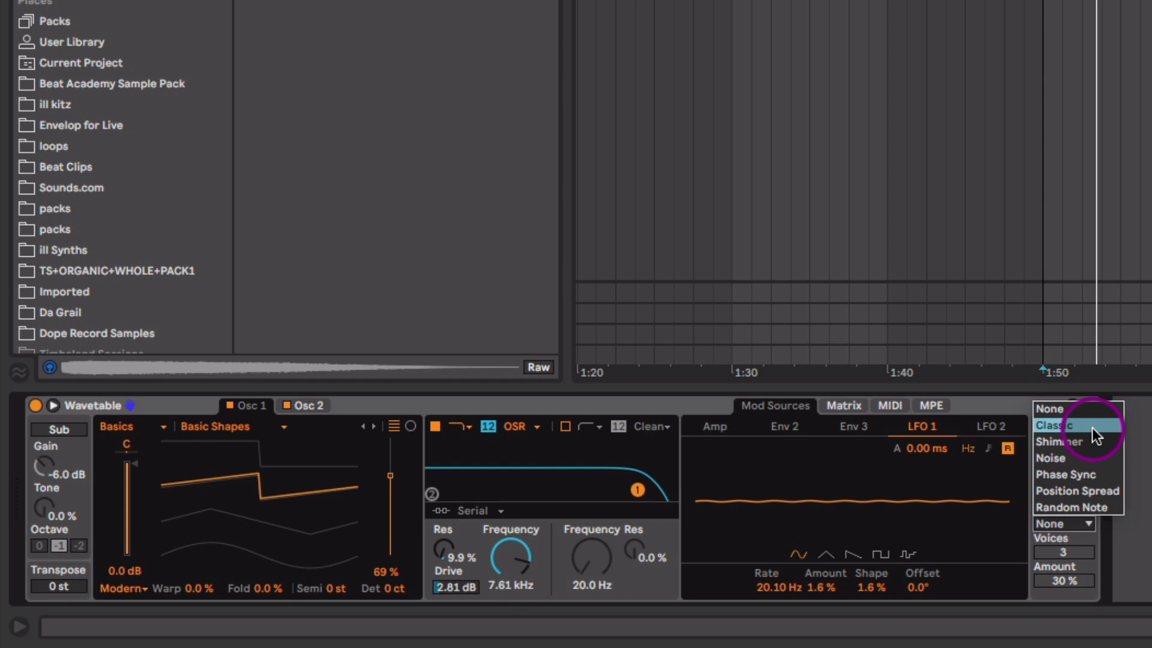
left_click(1071, 425)
left_click_drag(1068, 547, 1068, 537)
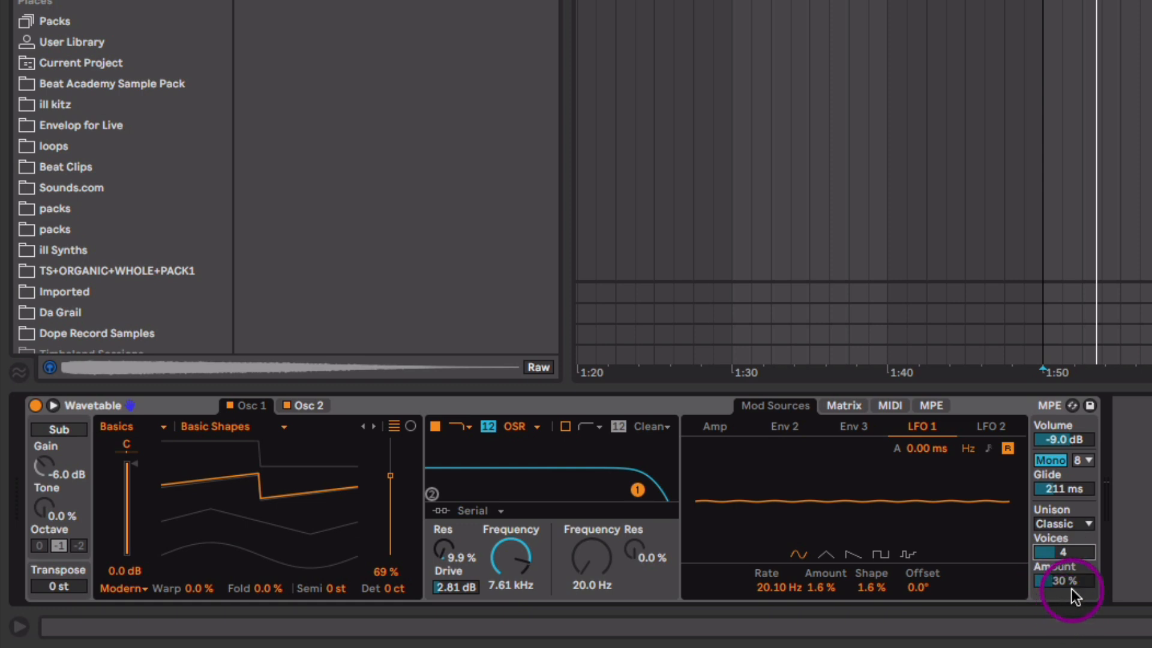
left_click_drag(1074, 586, 1074, 578)
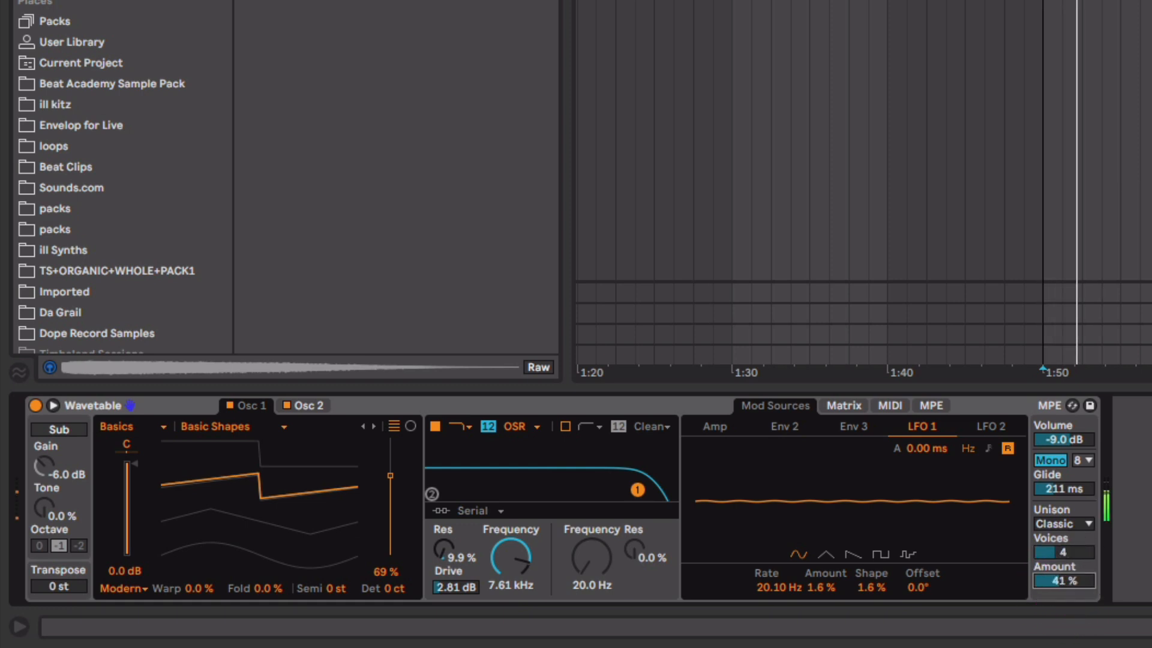
left_click_drag(825, 585, 825, 587)
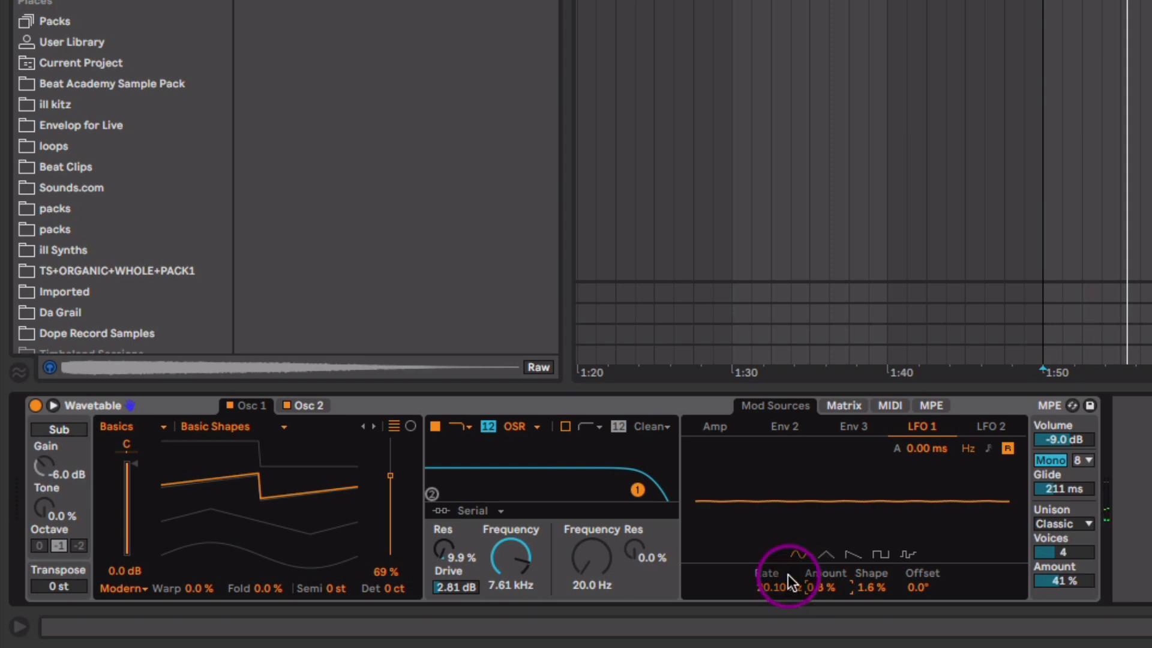
- Add Reverb after Wavetable and raise its dry/wet to 40%
left_click(258, 2)
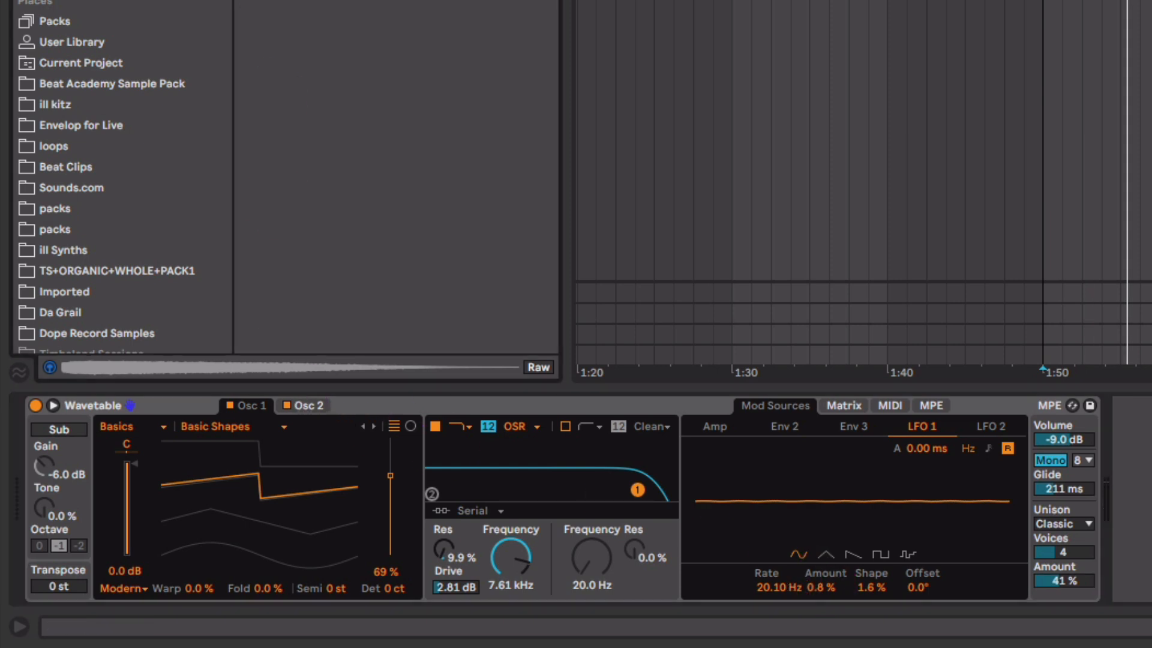
left_click_drag(300, 2, 925, 551)
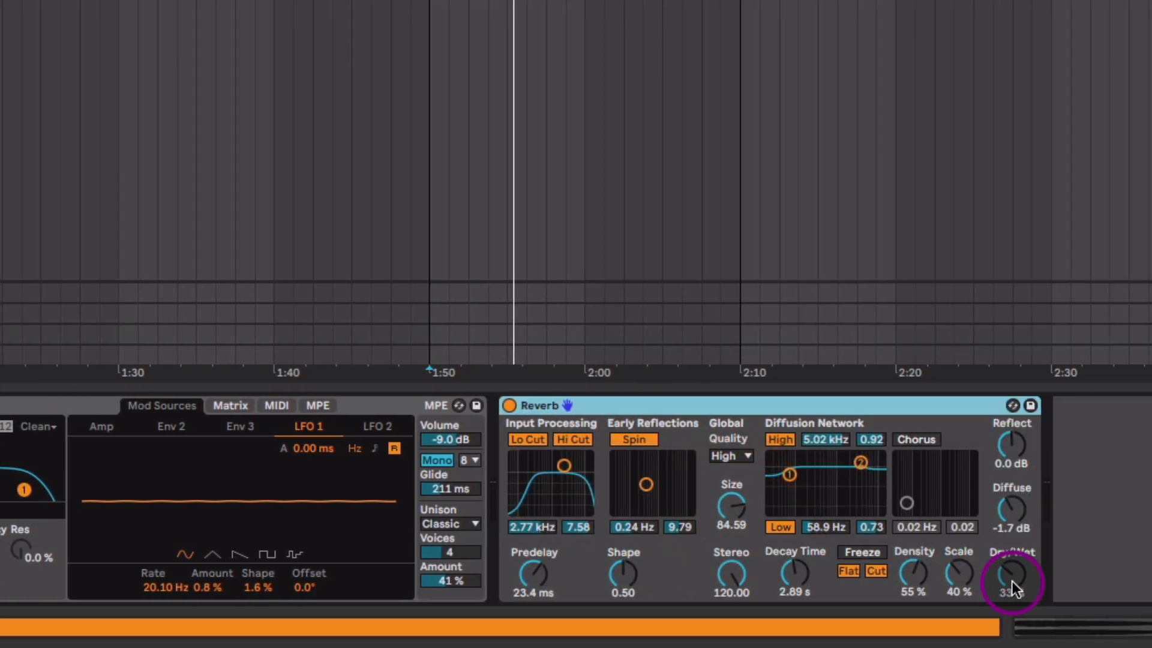
mouse_move(1011, 580)
left_mouse_down()
mouse_move(1011, 564)
mouse_move(1011, 588)
left_mouse_up()
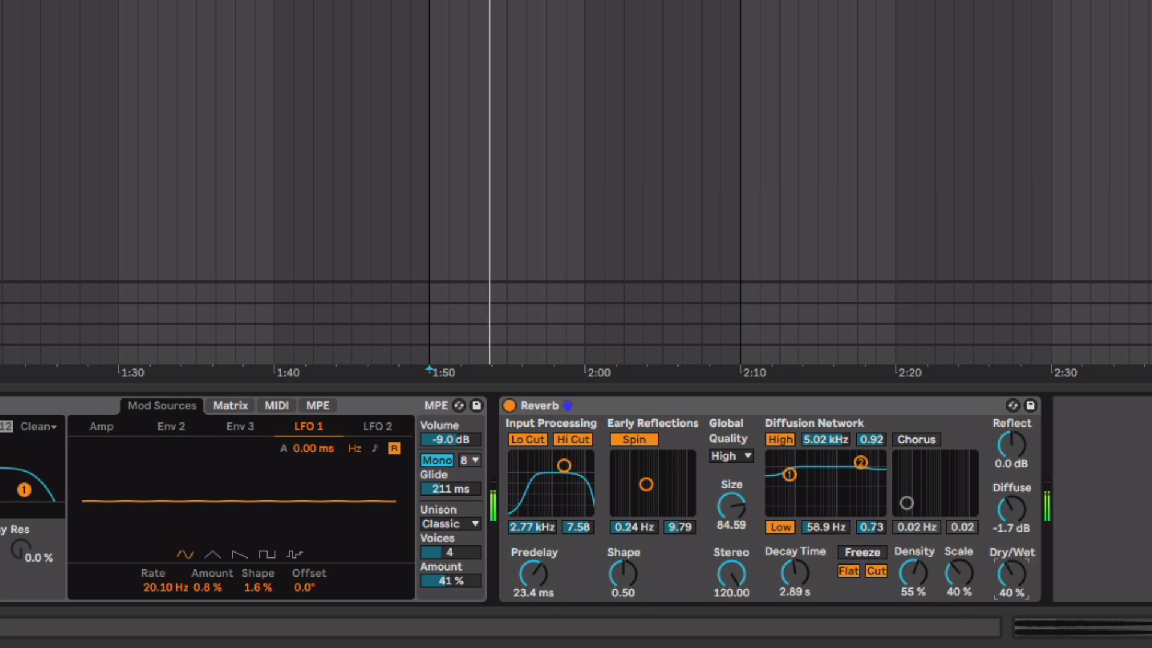
- Shorten reverb decay to 2.64 s and add Chorus-Ensemble in Ensemble mode with less wet mix
left_click_drag(794, 574, 794, 575)
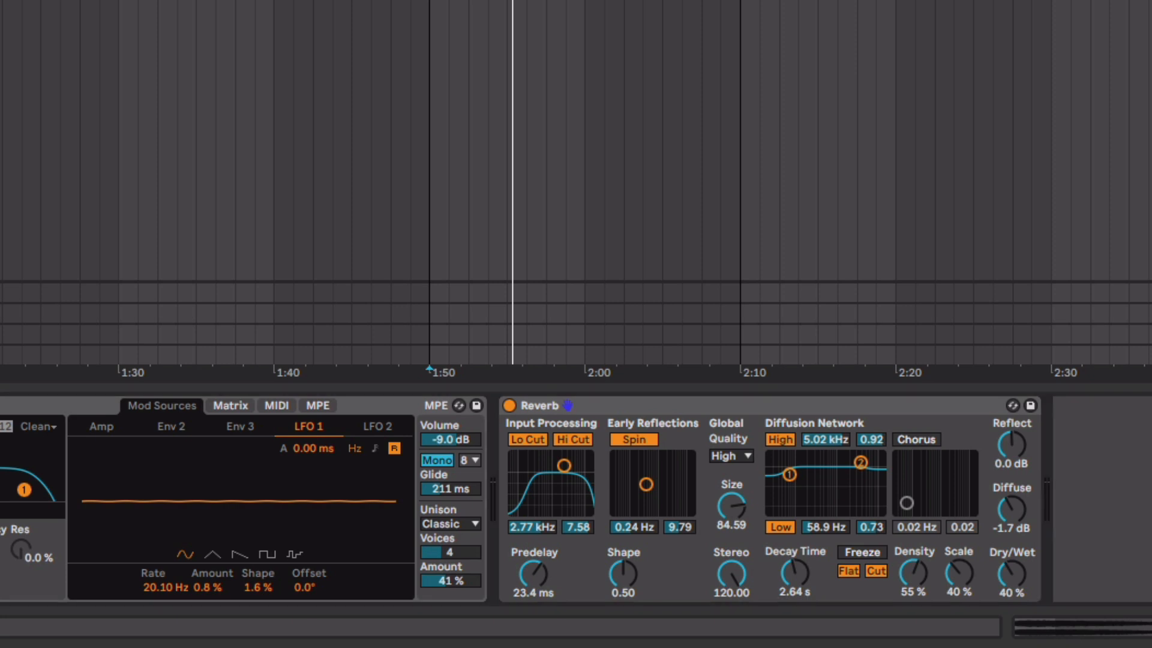
left_click_drag(0, 36, 981, 544)
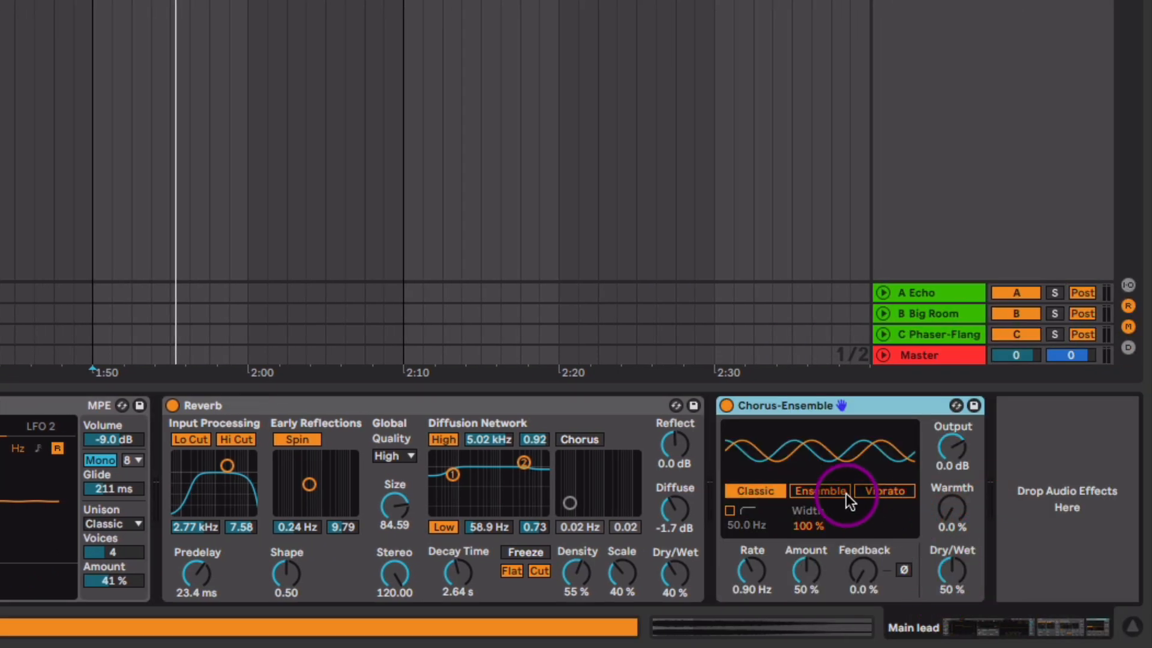
left_click(809, 493)
key("space")
mouse_move(948, 571)
left_mouse_down()
mouse_move(948, 591)
mouse_move(958, 578)
left_mouse_up()
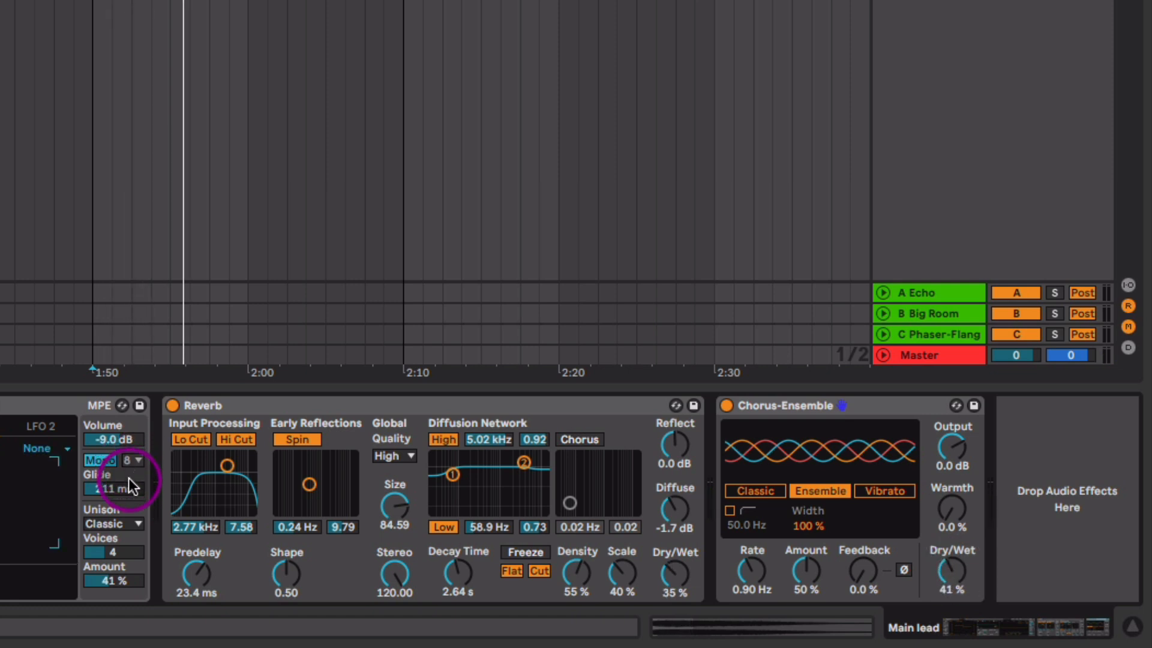
- Shorten the lead's glide to 172 ms and add a touch of chorus warmth
left_click(122, 489)
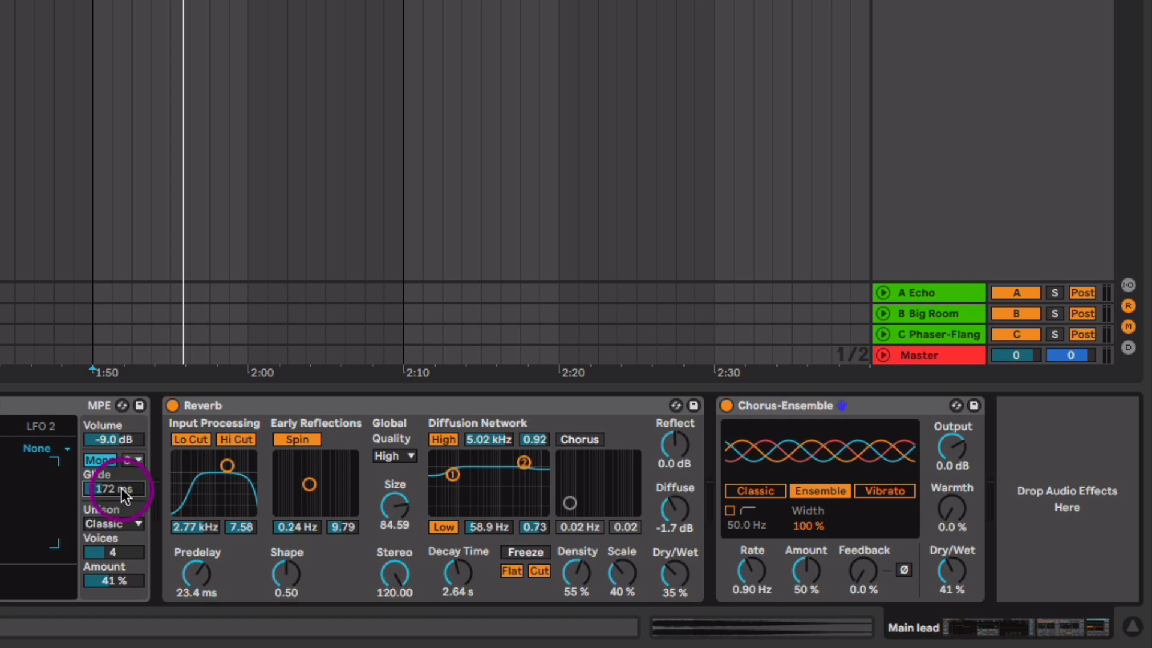
key("space")
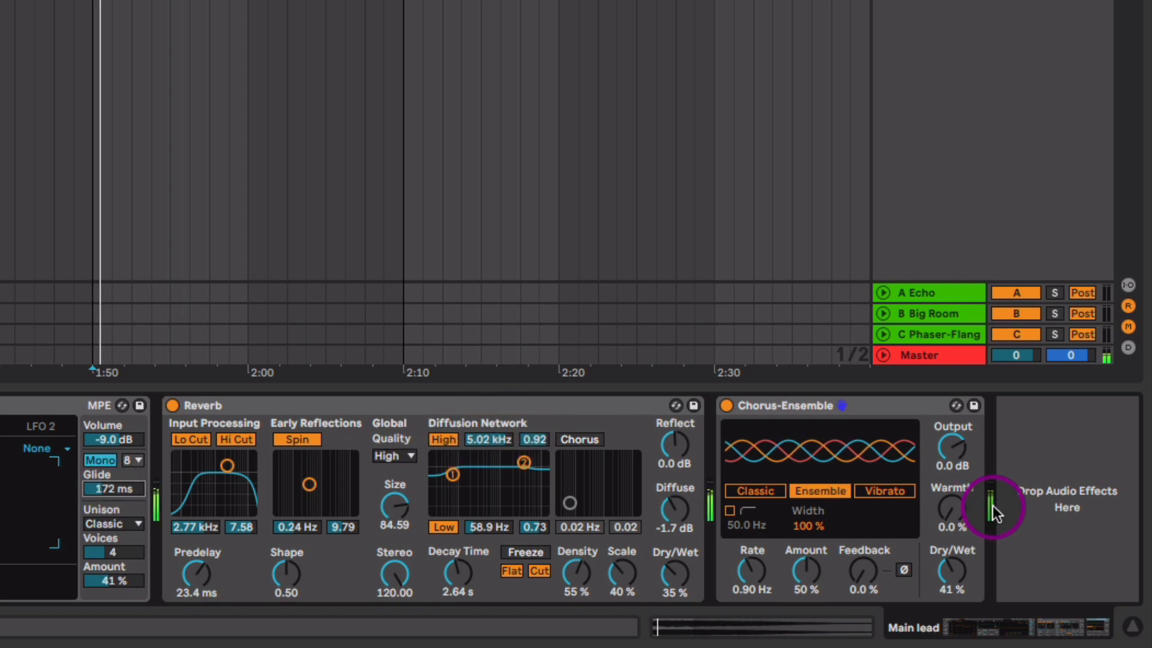
left_click_drag(948, 523, 957, 507)
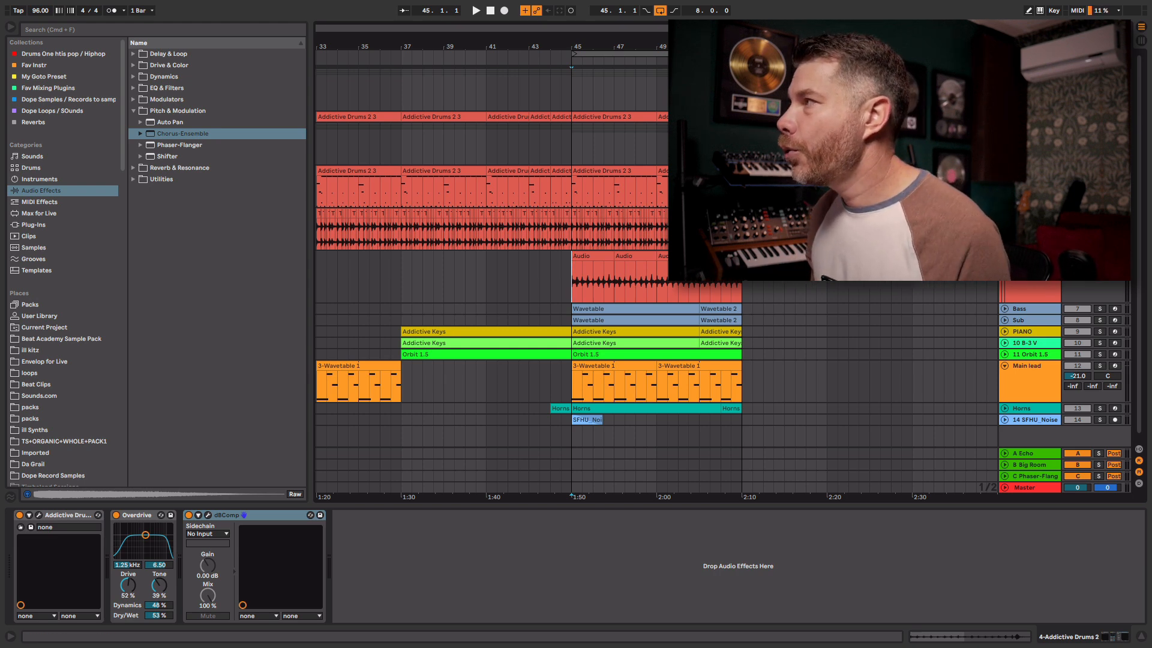
- Solo the Addictive Drums track and view its bar-45 clip folded to the used drum rows
left_click(1099, 170)
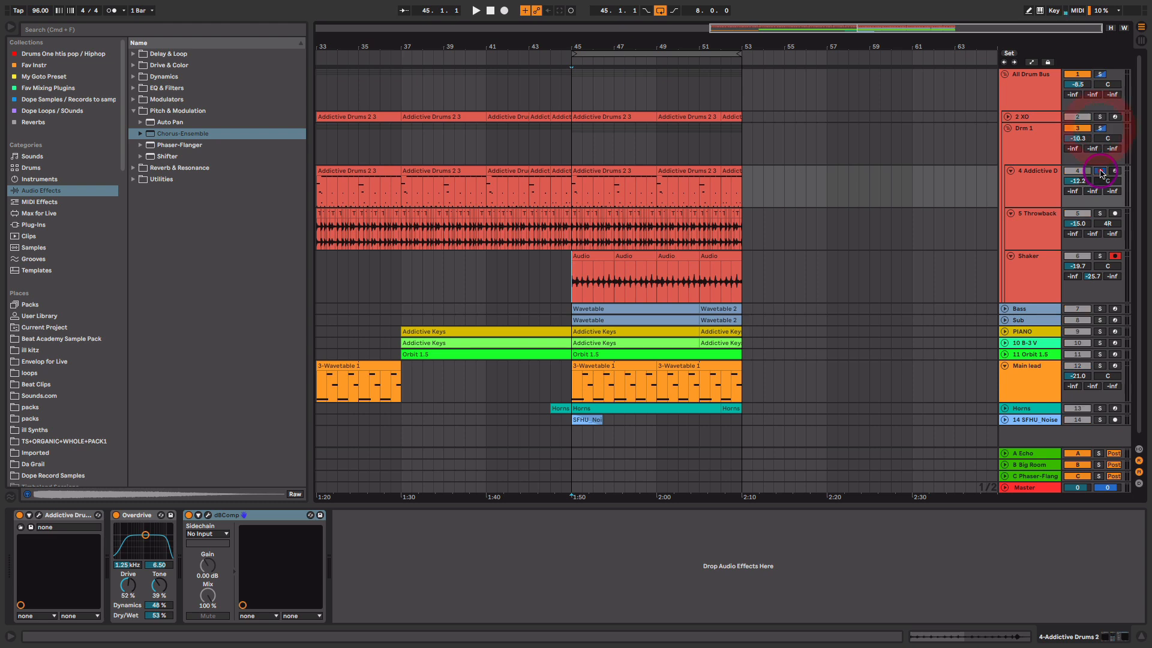
double_click(612, 170)
key("space")
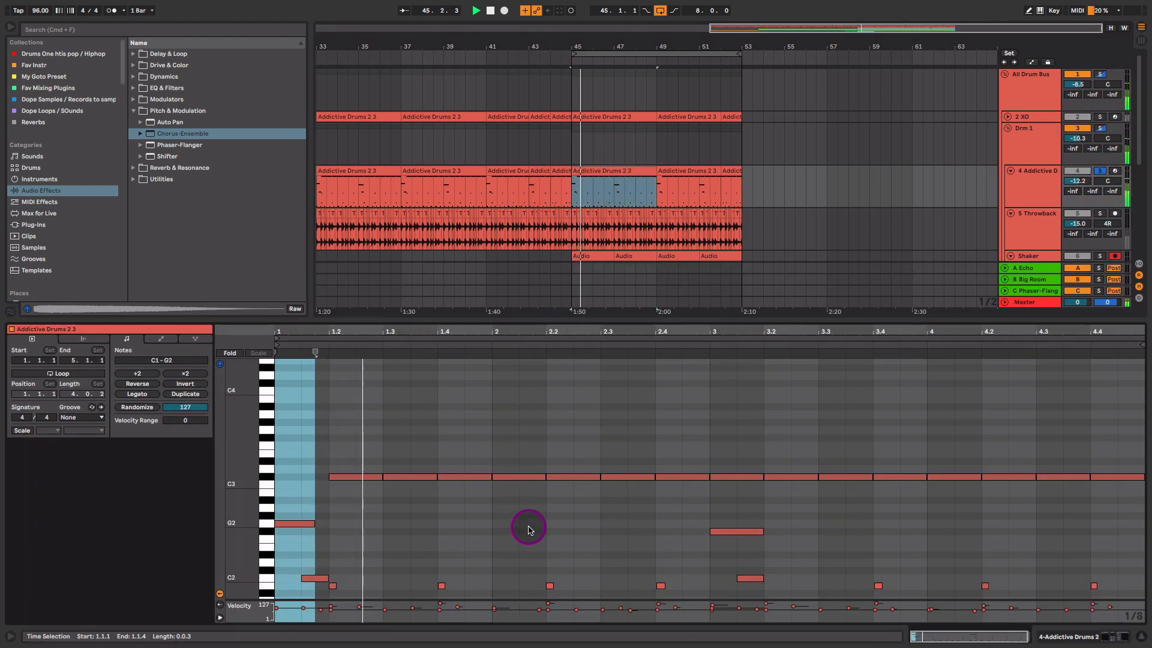
scroll(528, 480, "down", 6)
left_click_drag(531, 383, 532, 390)
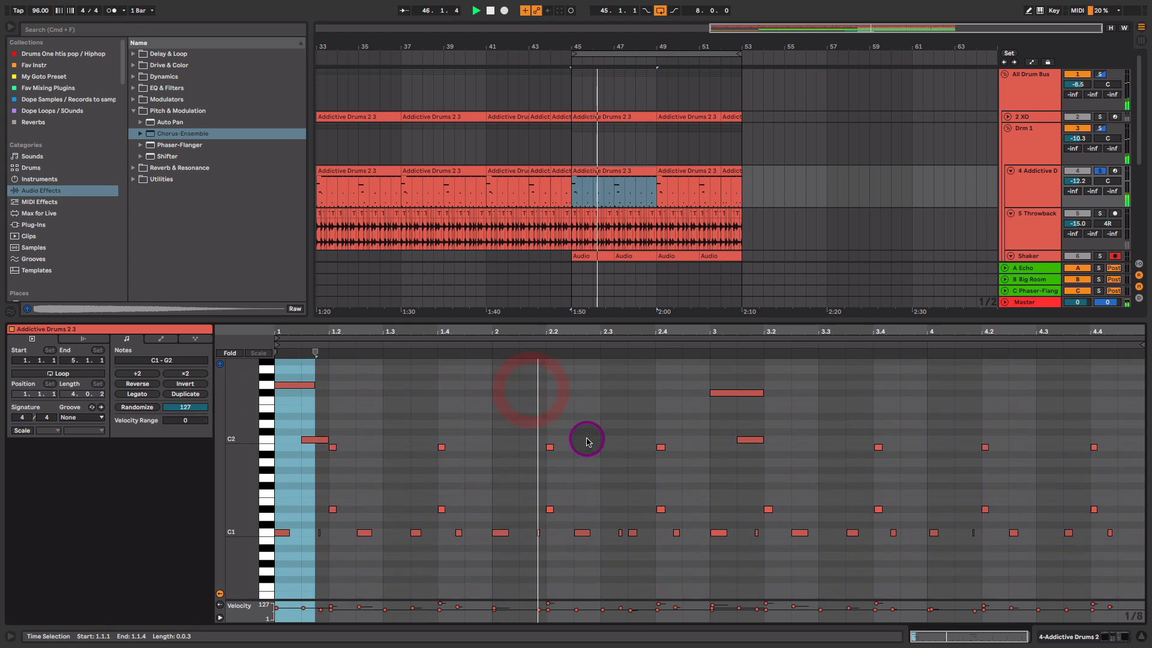
left_click(230, 353)
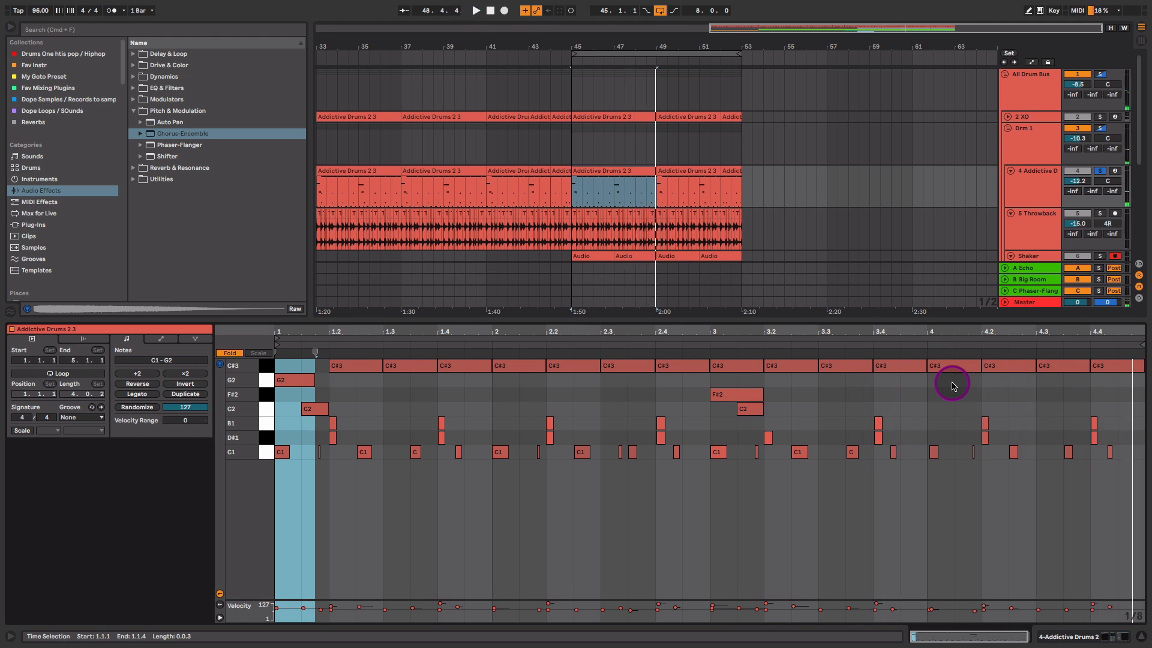
- Open the Addictive Drums 2 window on the Modern Soul and R&B kit's Explore page
key("shift+Tab")
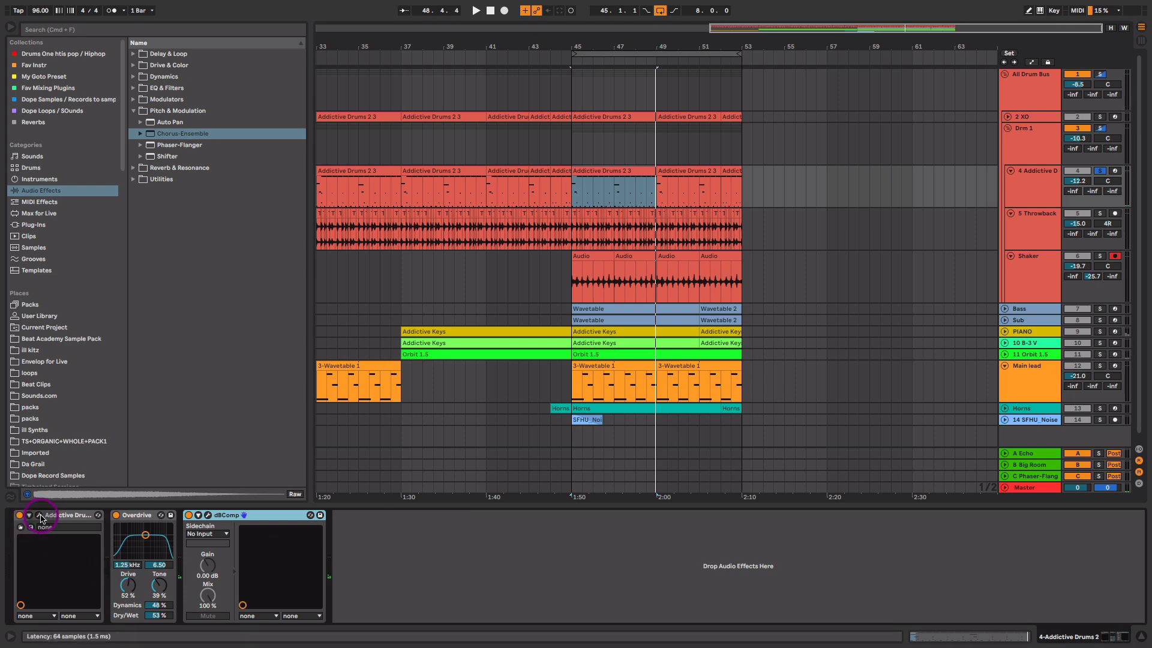
left_click(40, 516)
left_click(973, 85)
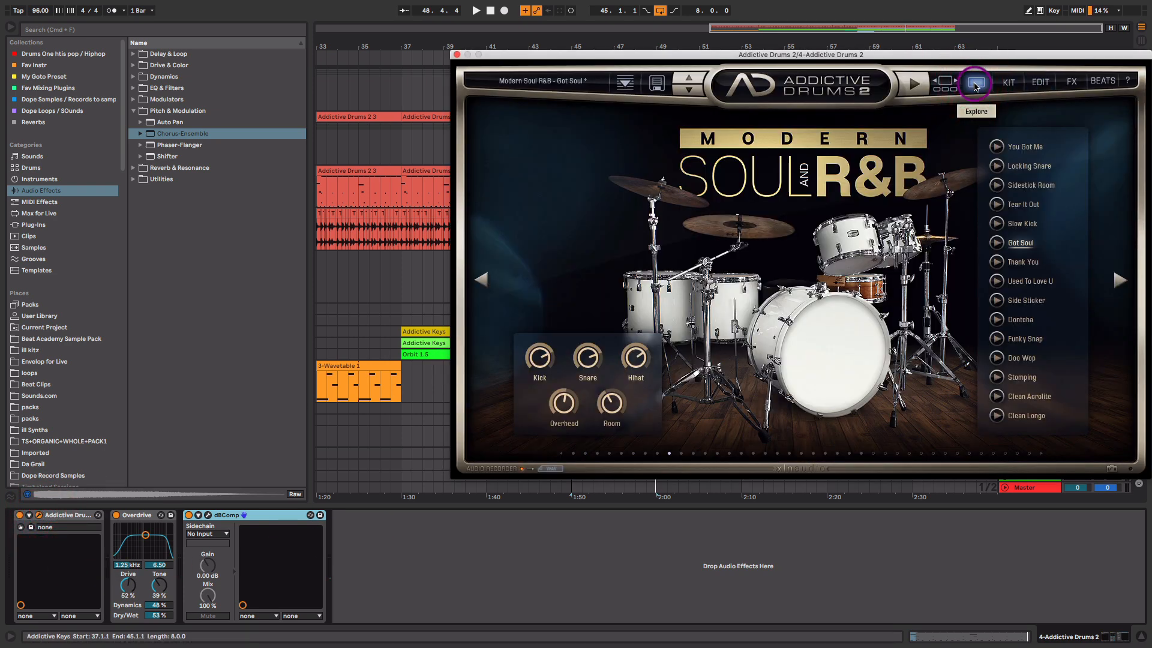
- Adjust the OH and ROOM mic levels in the kit mixer, then close Addictive Drums 2
left_click(1009, 84)
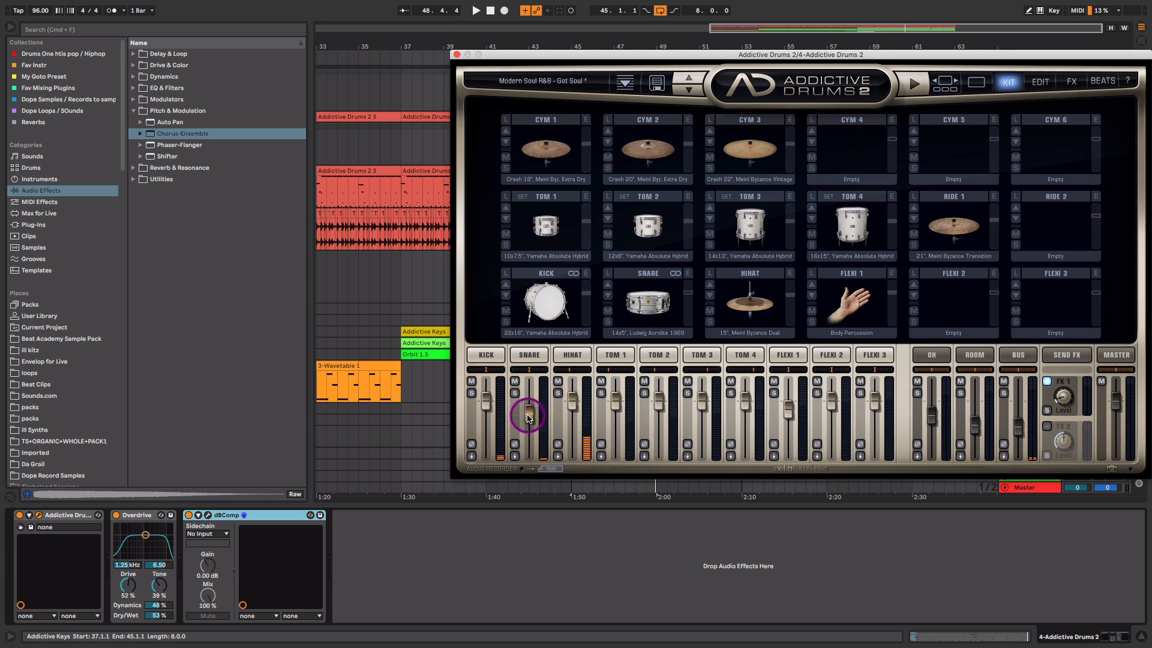
left_click(936, 417)
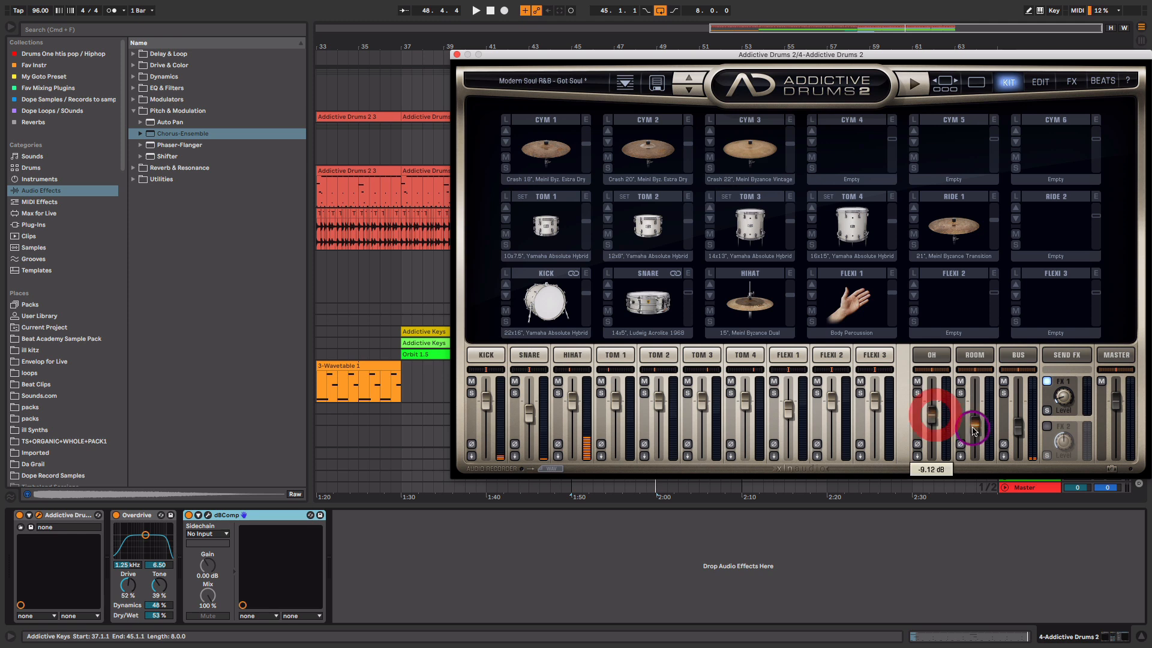
left_click(973, 427)
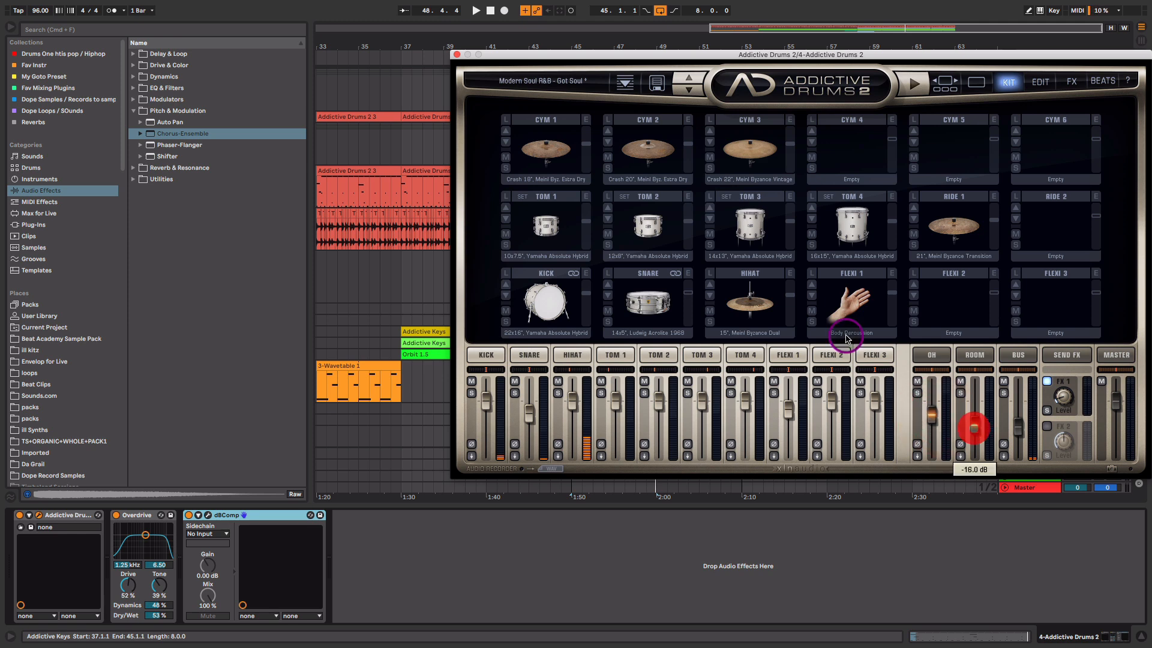
left_click(457, 55)
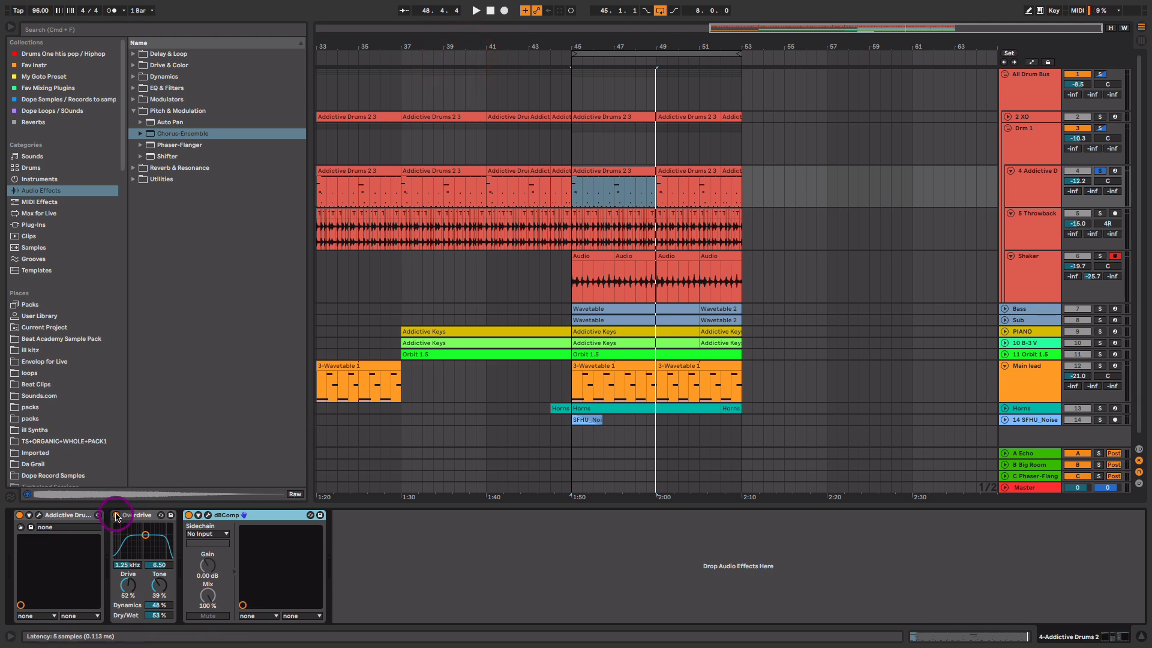
- Compare the drums with Overdrive bypassed and active, keeping it on
key("space")
left_click(116, 515)
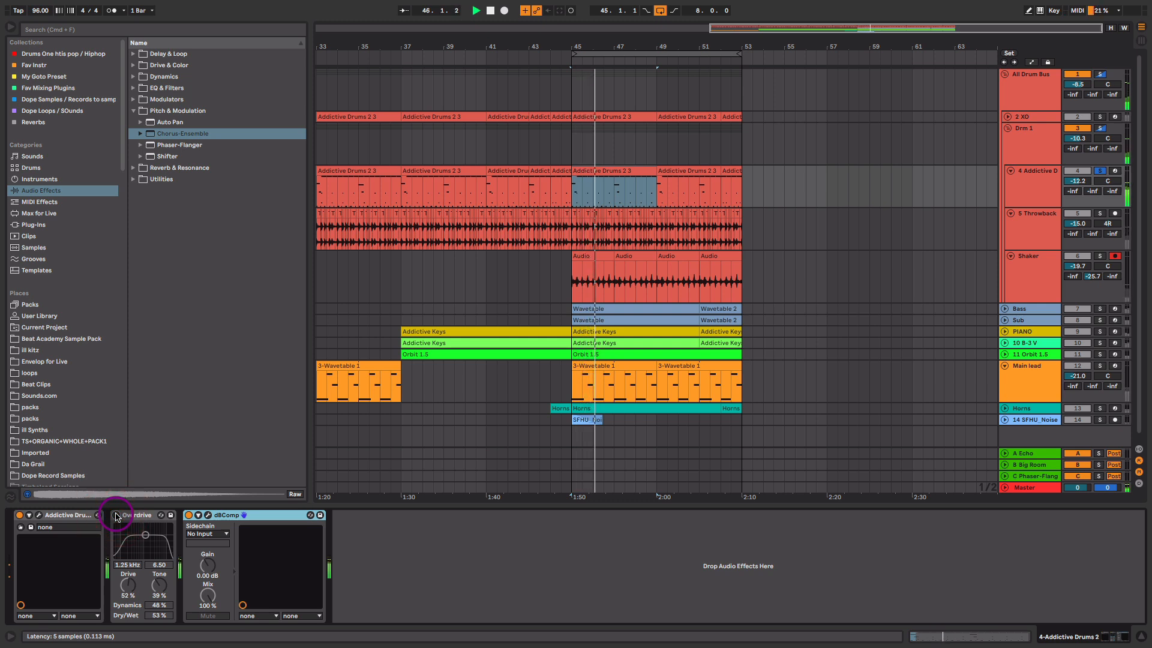
left_click(116, 515)
- Open the dBComp window, place it at the top left, and re-enable the compressor
left_click(207, 515)
key("space")
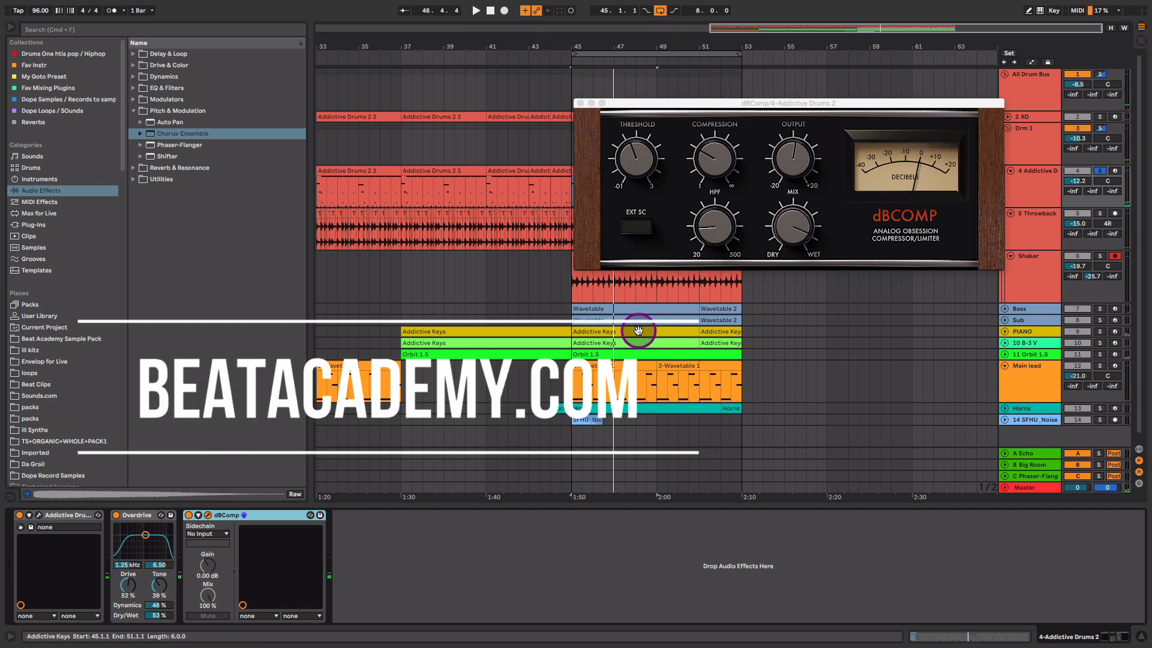
left_click_drag(827, 109, 384, 145)
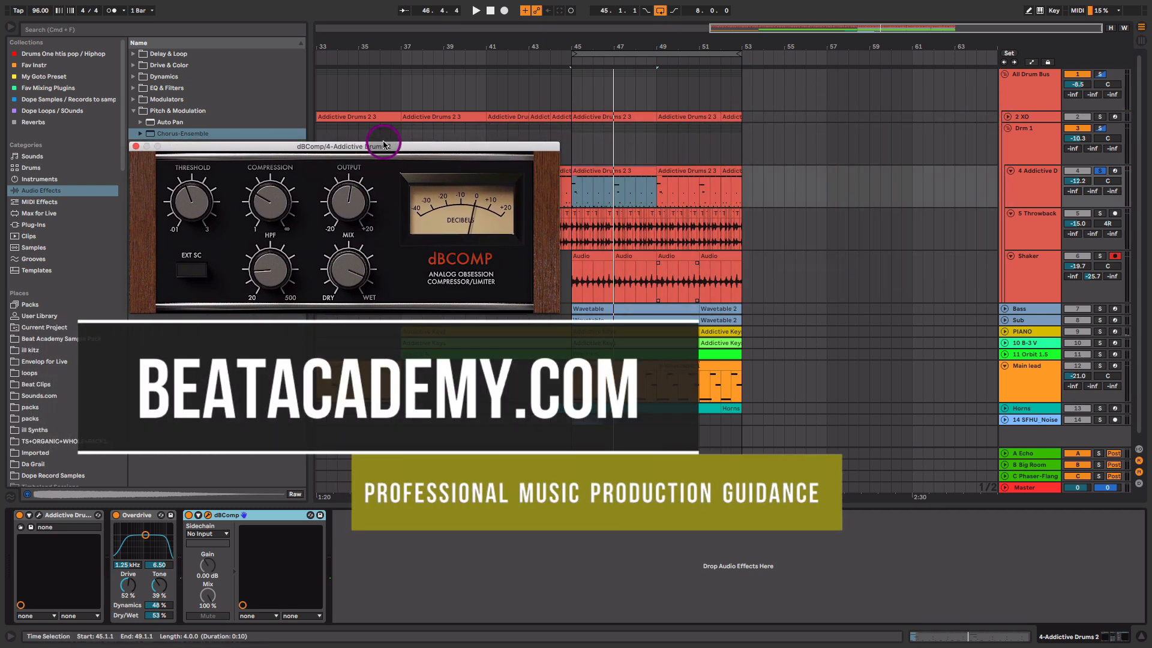
mouse_move(194, 207)
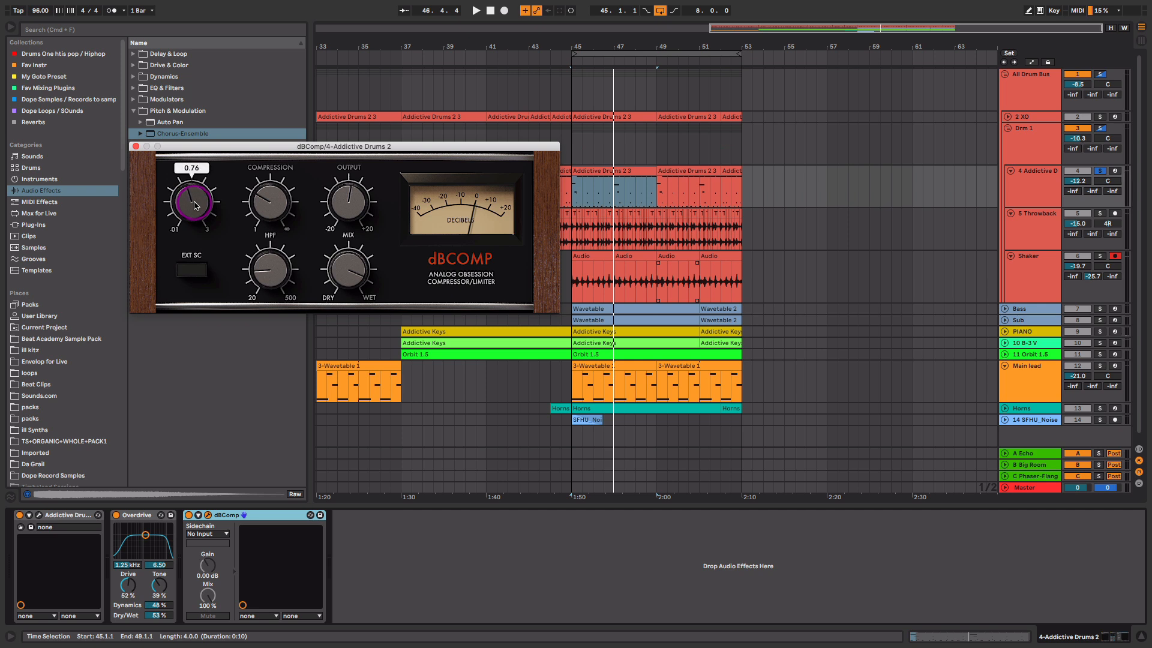
left_click_drag(291, 147, 285, 124)
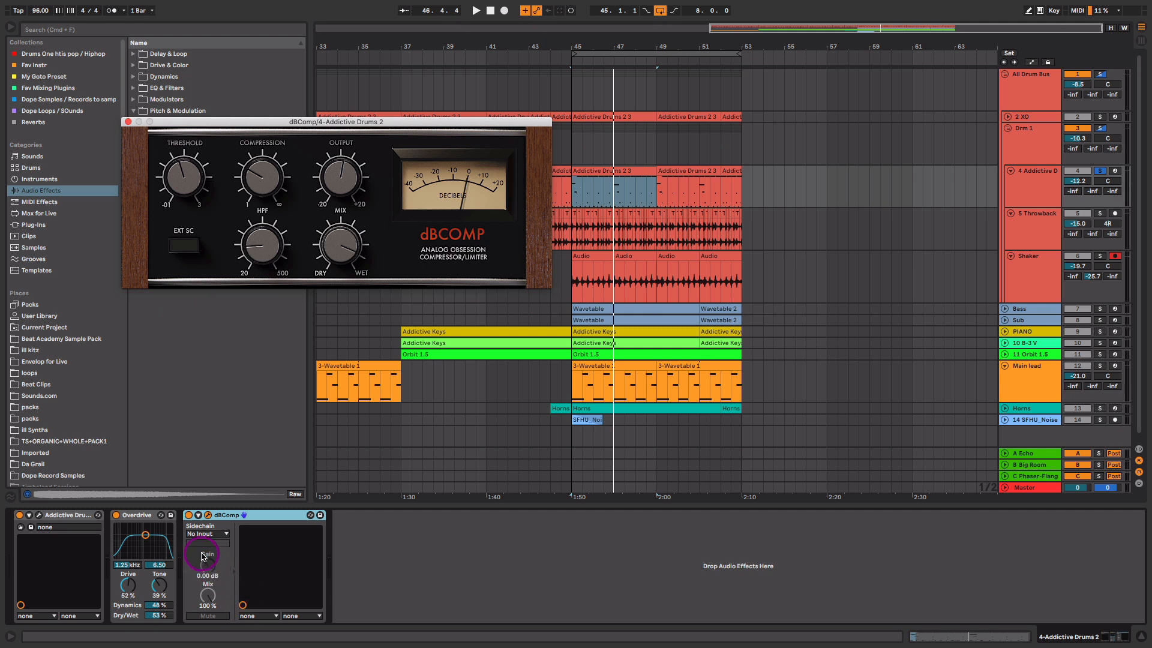
key("space")
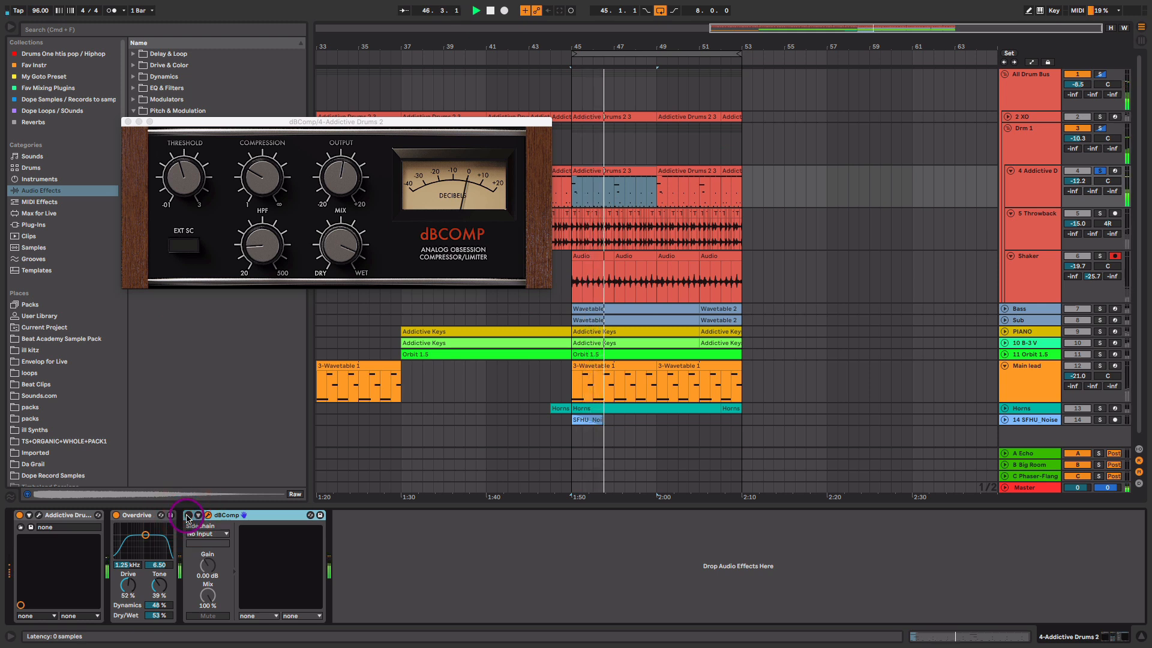
left_click(188, 517)
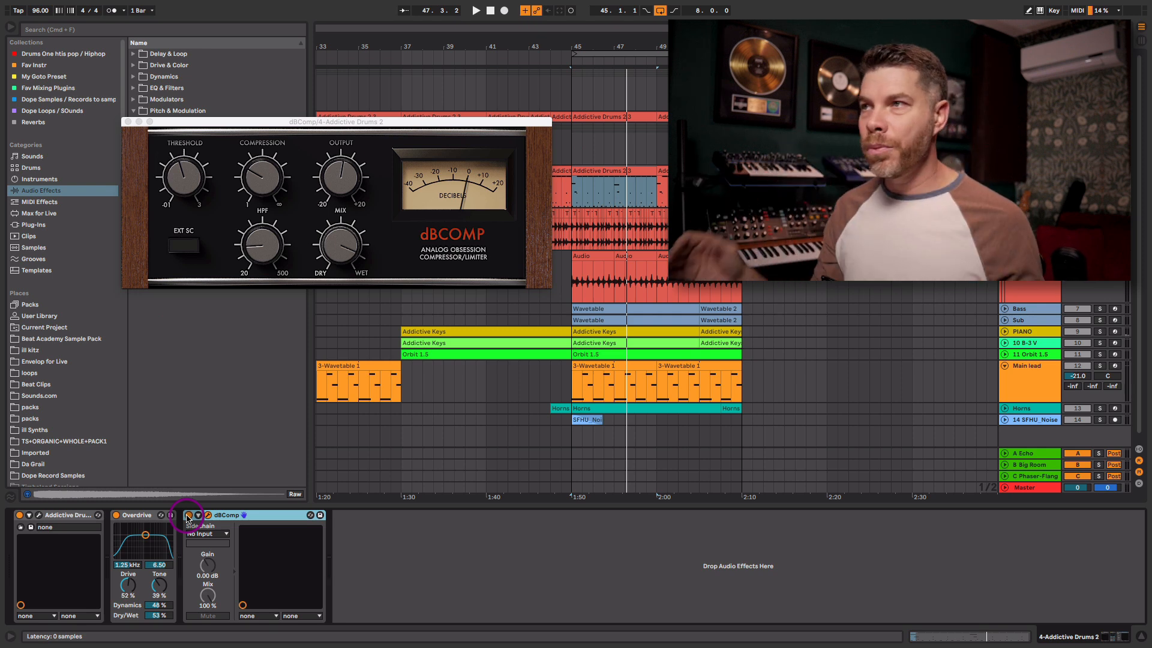
- Audition from bar 45, return to the Addictive Drums device chain, and close the dBComp window
key("space")
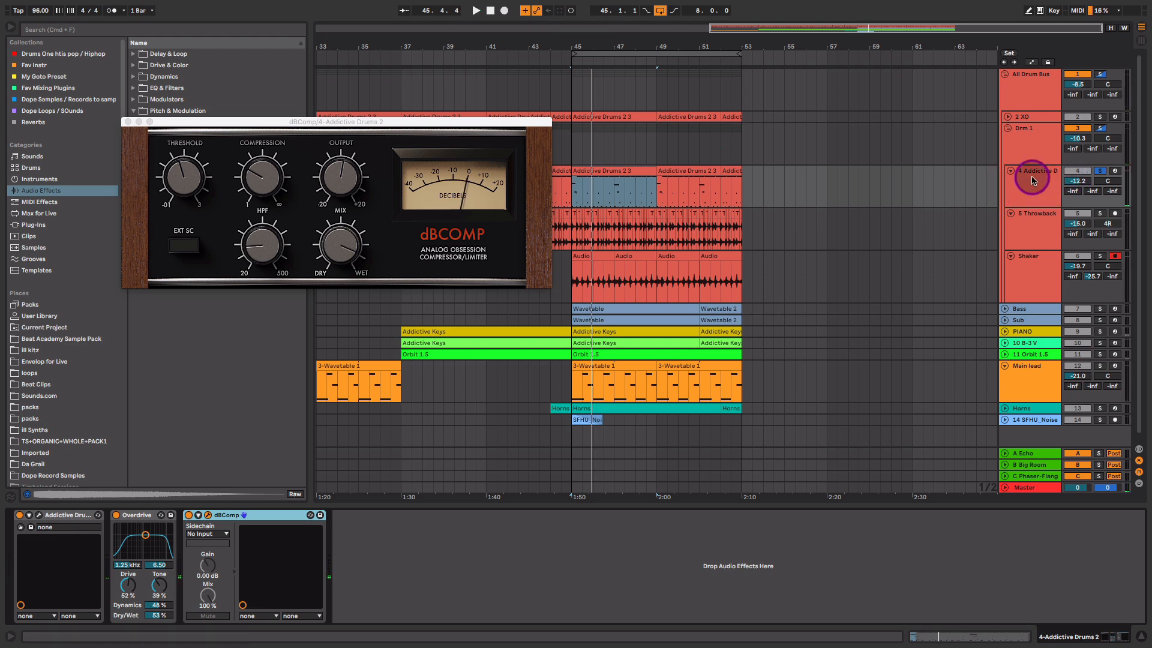
left_click(1031, 147)
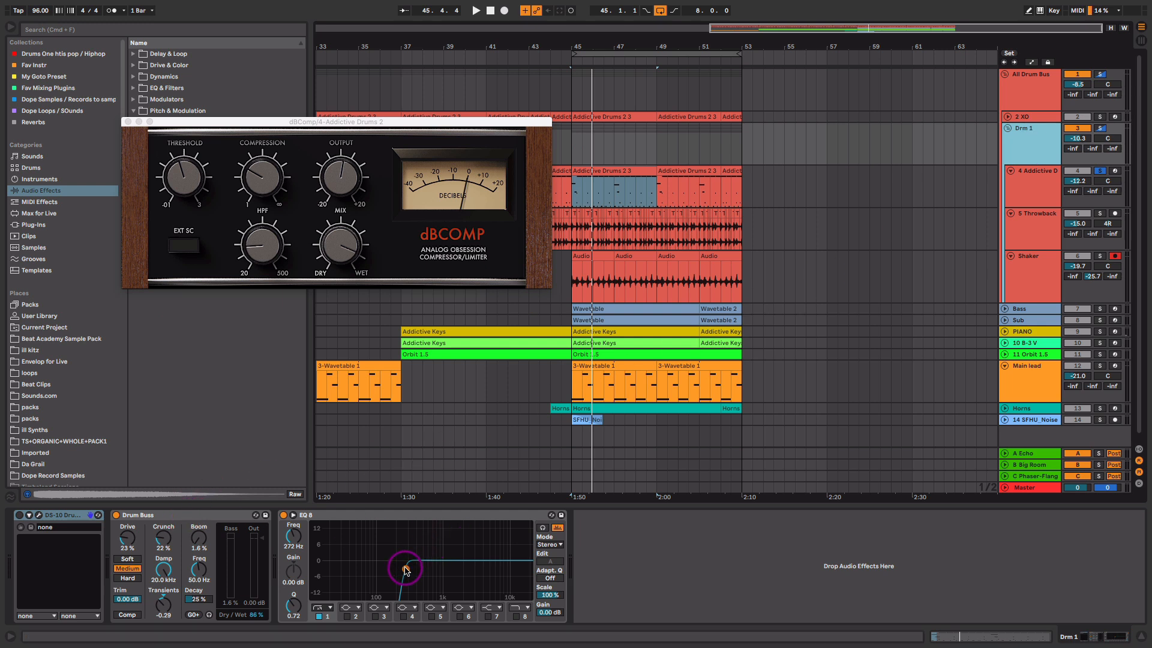
left_click(1029, 190)
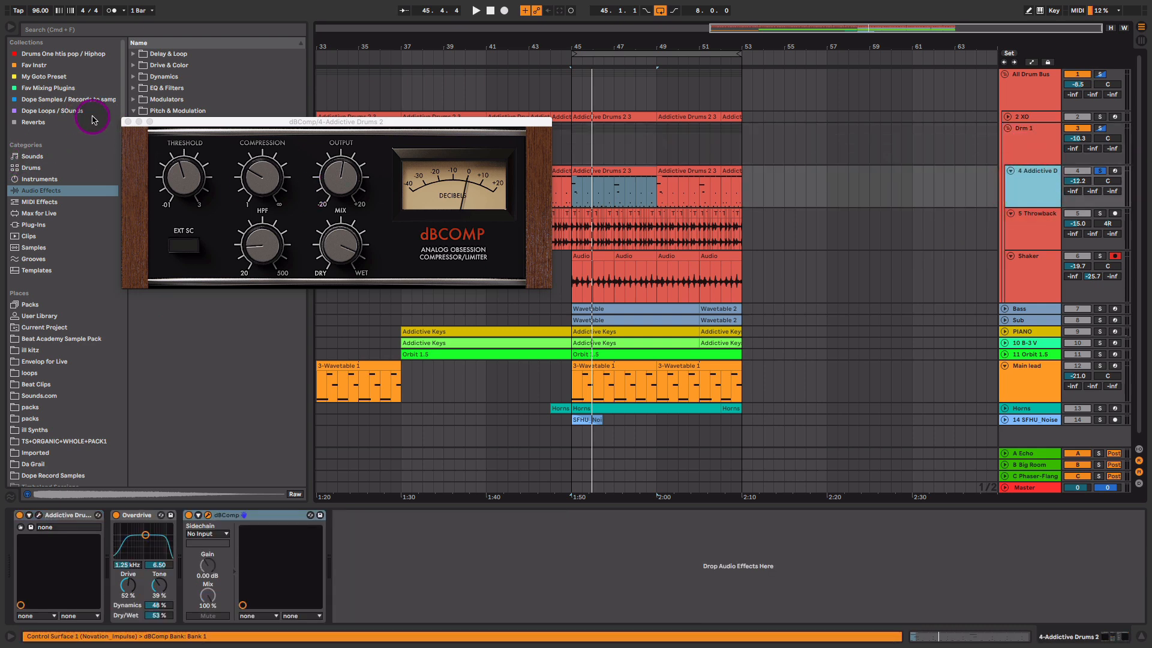
left_click(128, 121)
left_click_drag(625, 45, 624, 124)
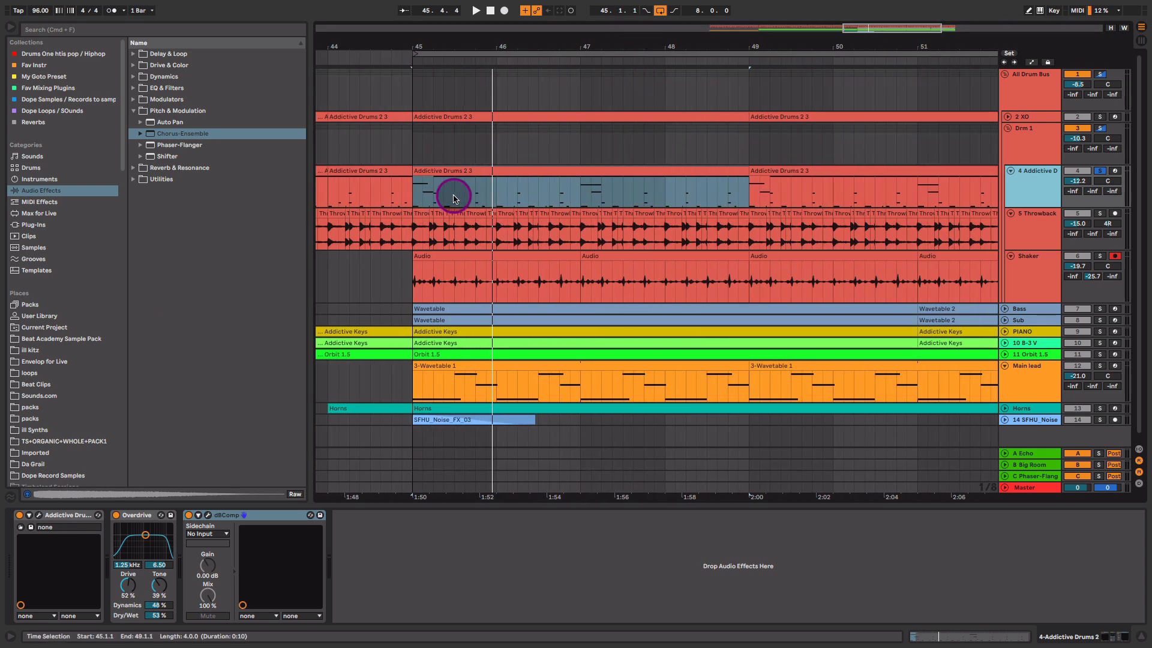
left_click(422, 213)
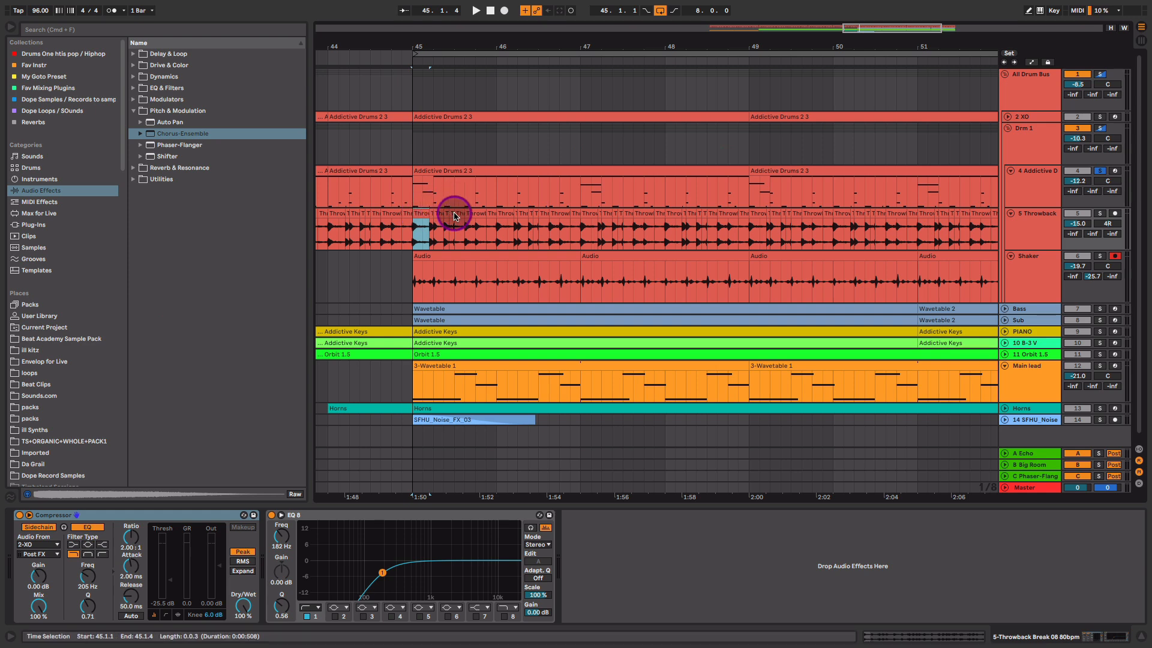
key("Tab")
key("Tab")
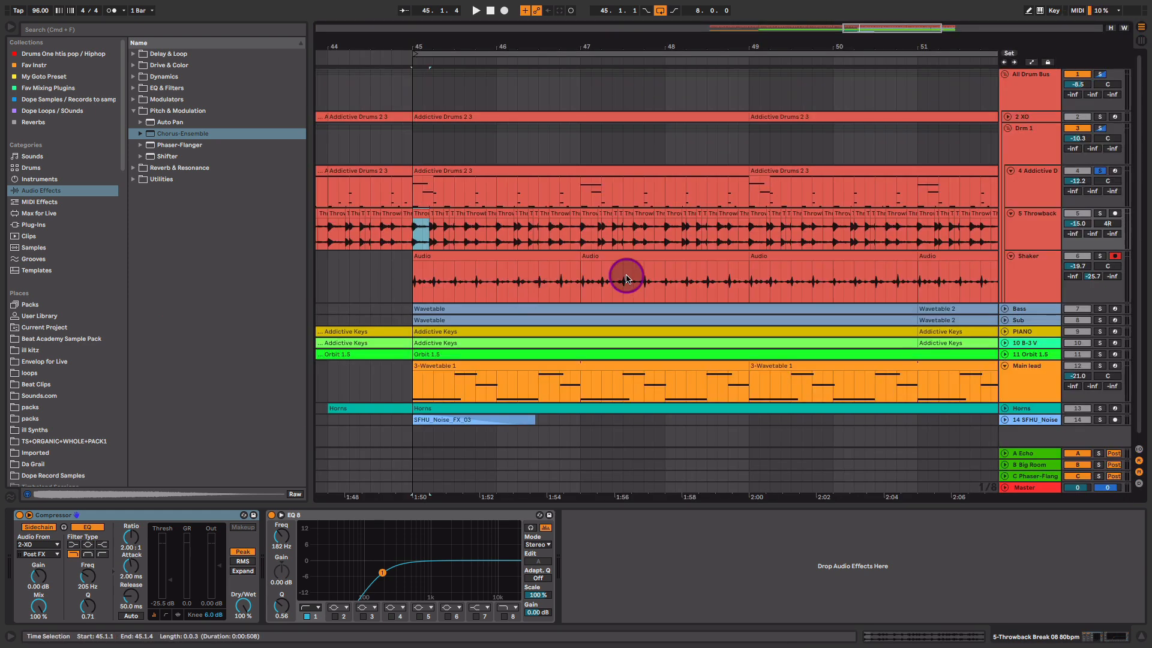
left_click(1101, 118)
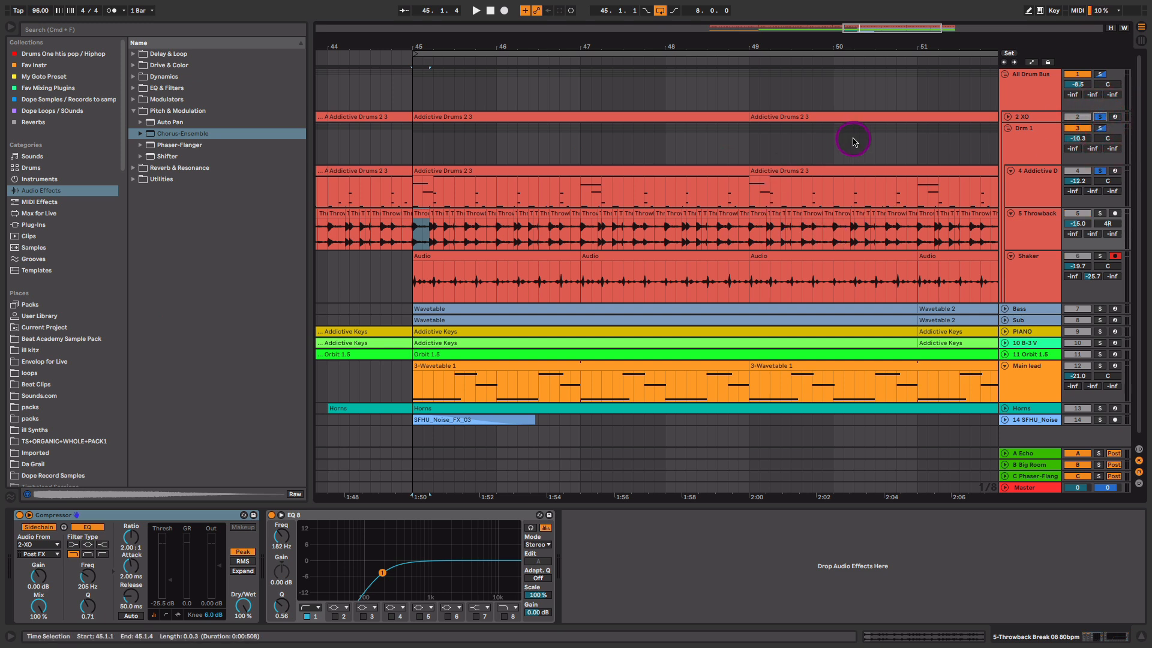
key("space")
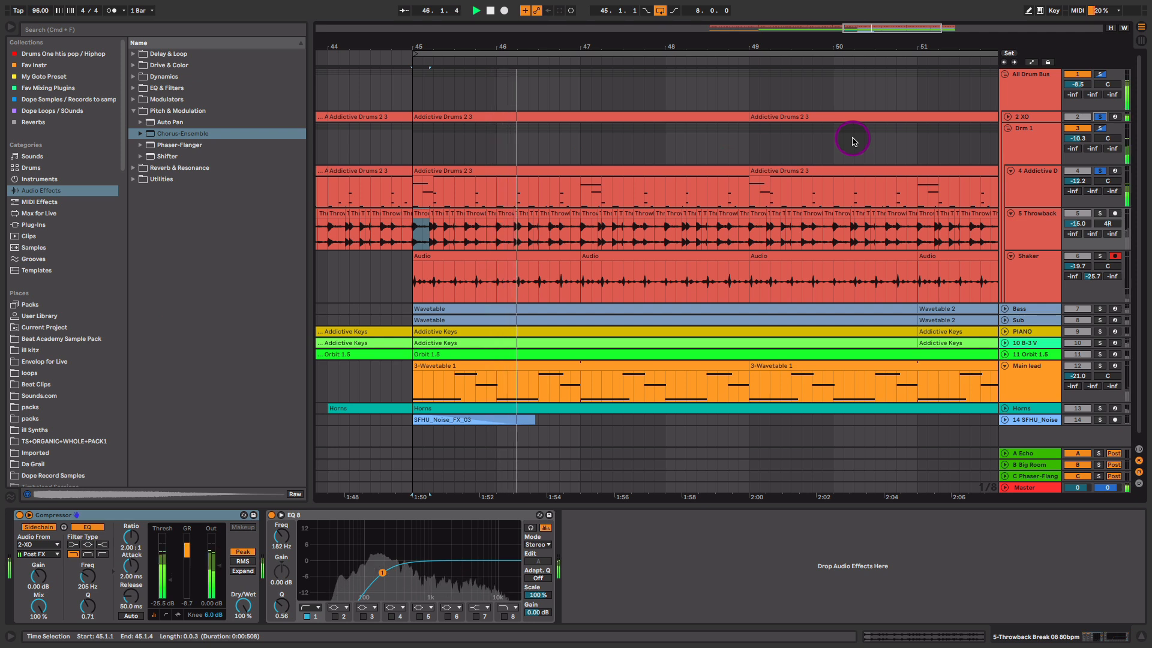
key("space")
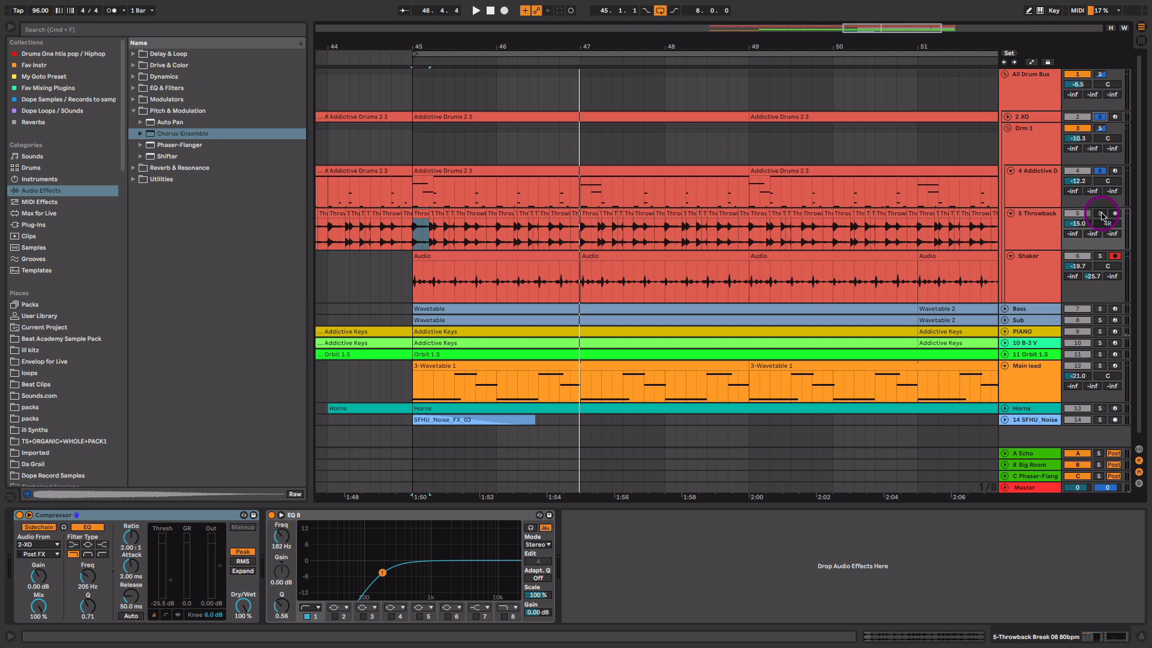
key("space")
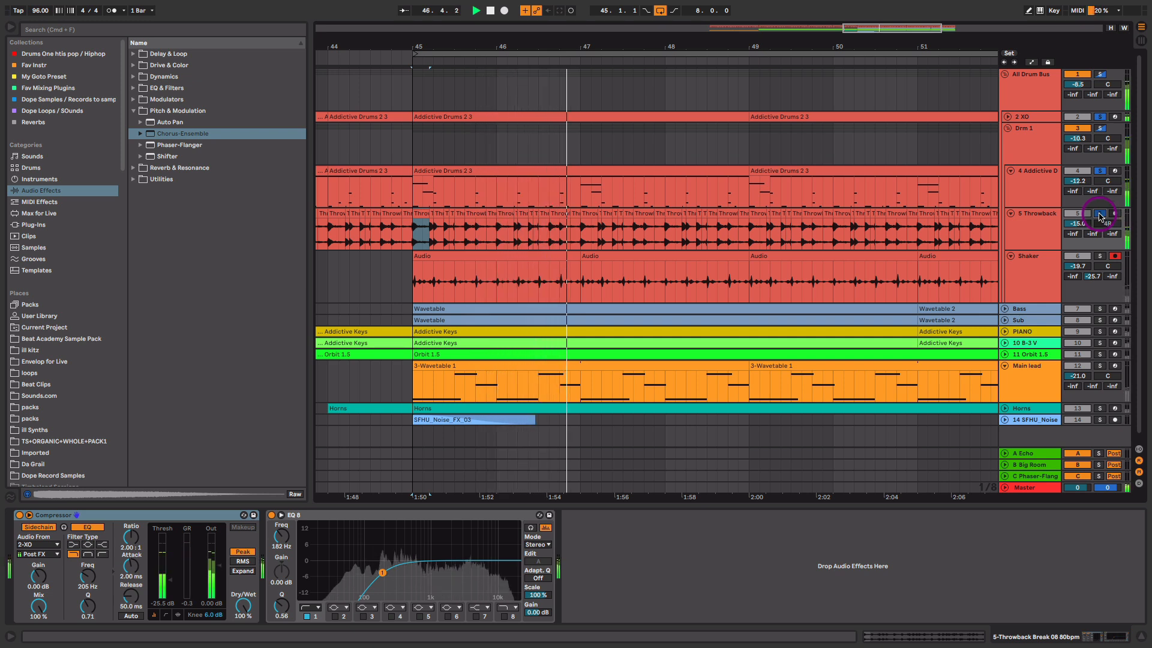
key("space")
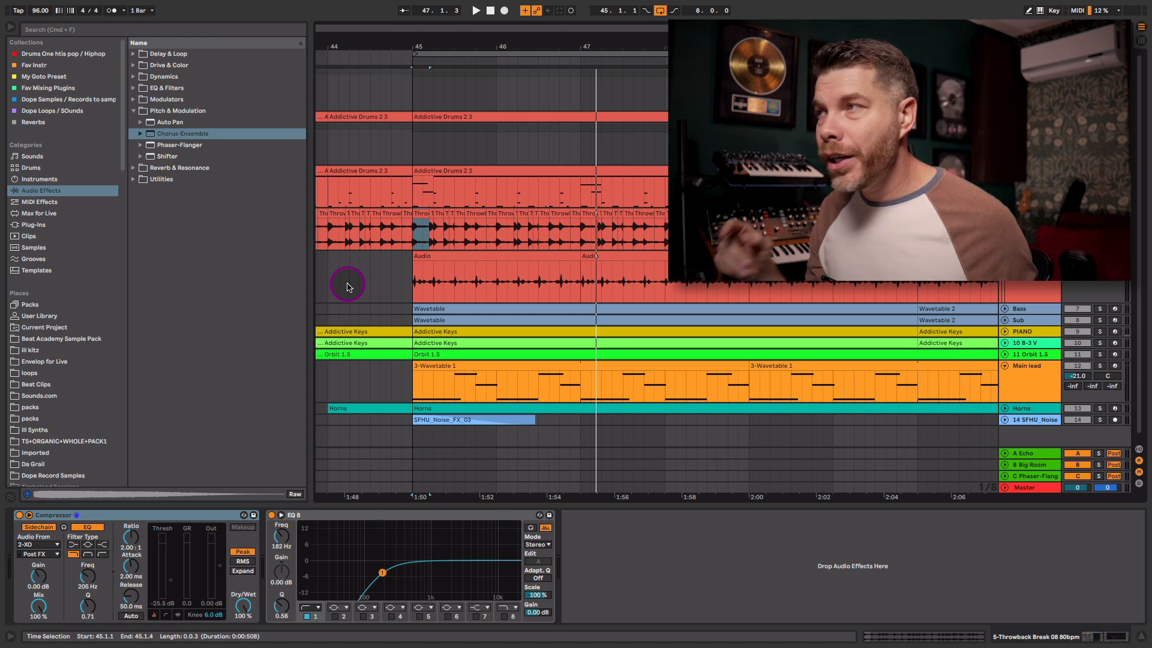
- Zoom the timeline into the first beat of bar 45 and set the start point there
left_click_drag(462, 44, 463, 70)
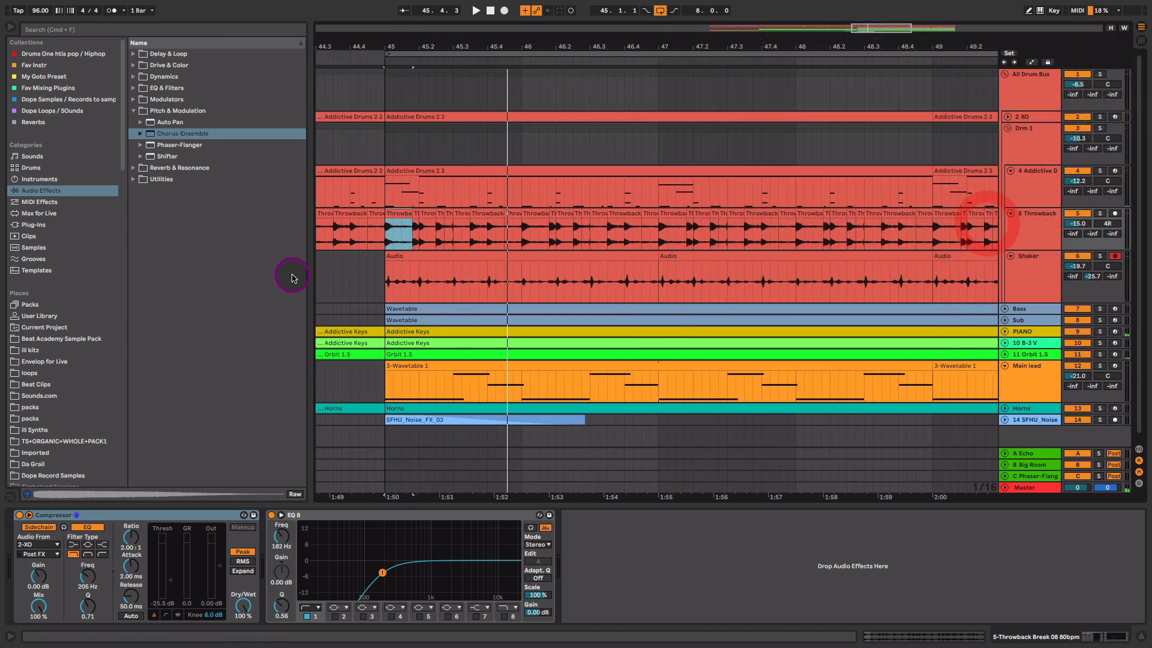
left_click(403, 226)
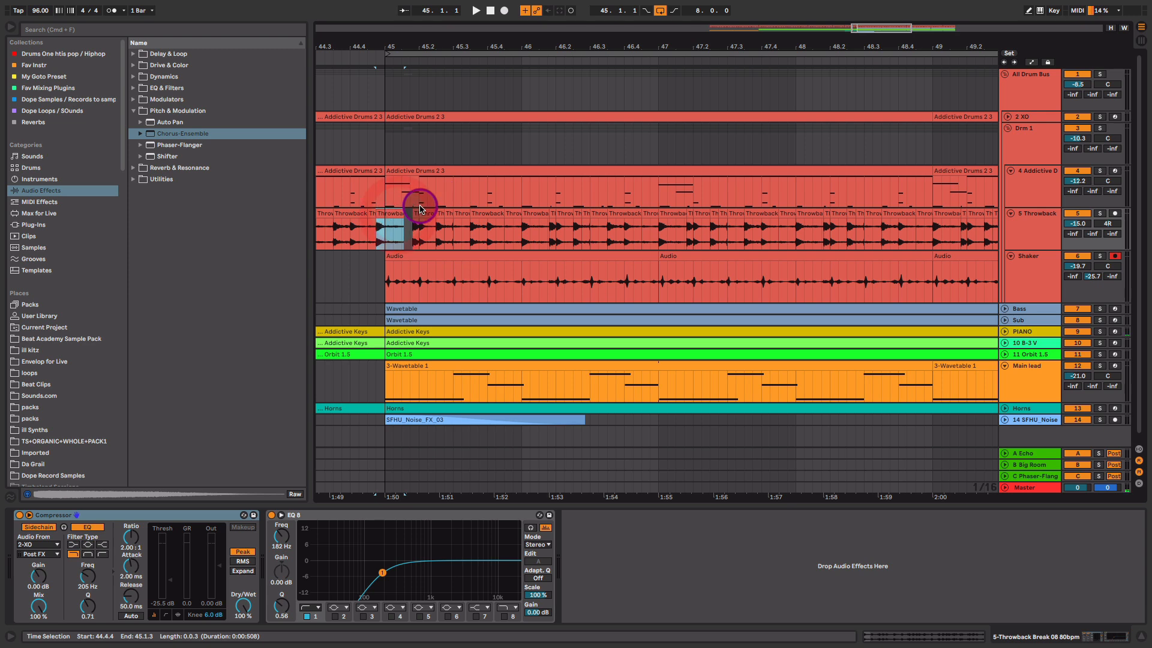
left_click_drag(425, 45, 512, 71)
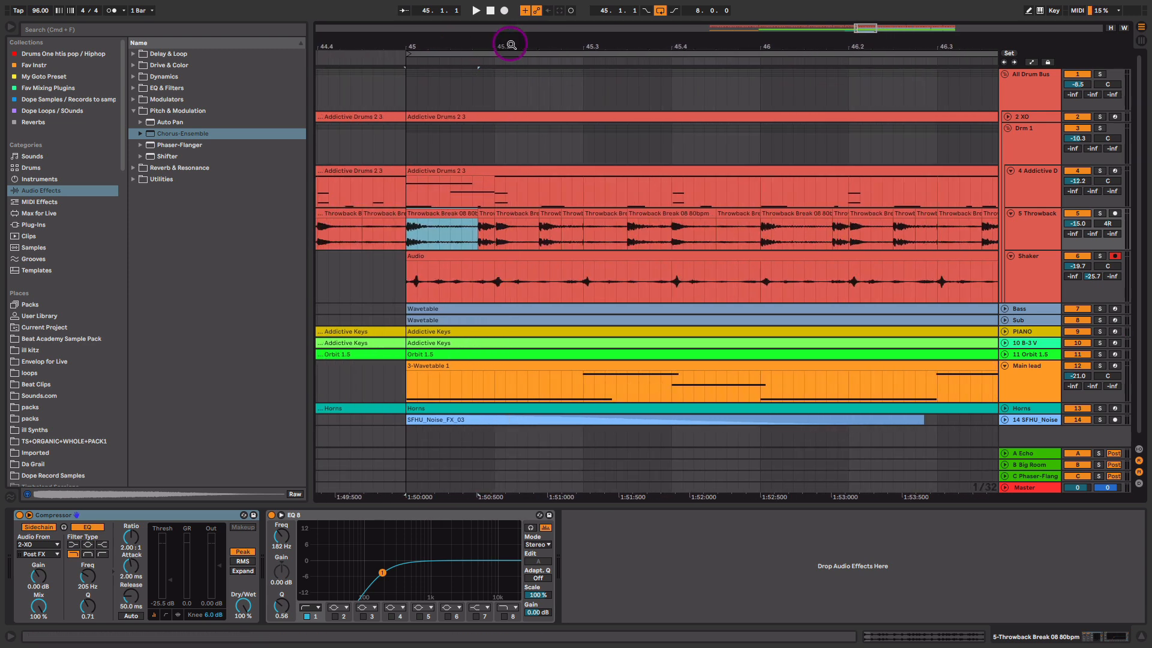
- Make the Throwback and Addictive Drums track lanes taller
left_click(1046, 192)
left_click(1046, 244)
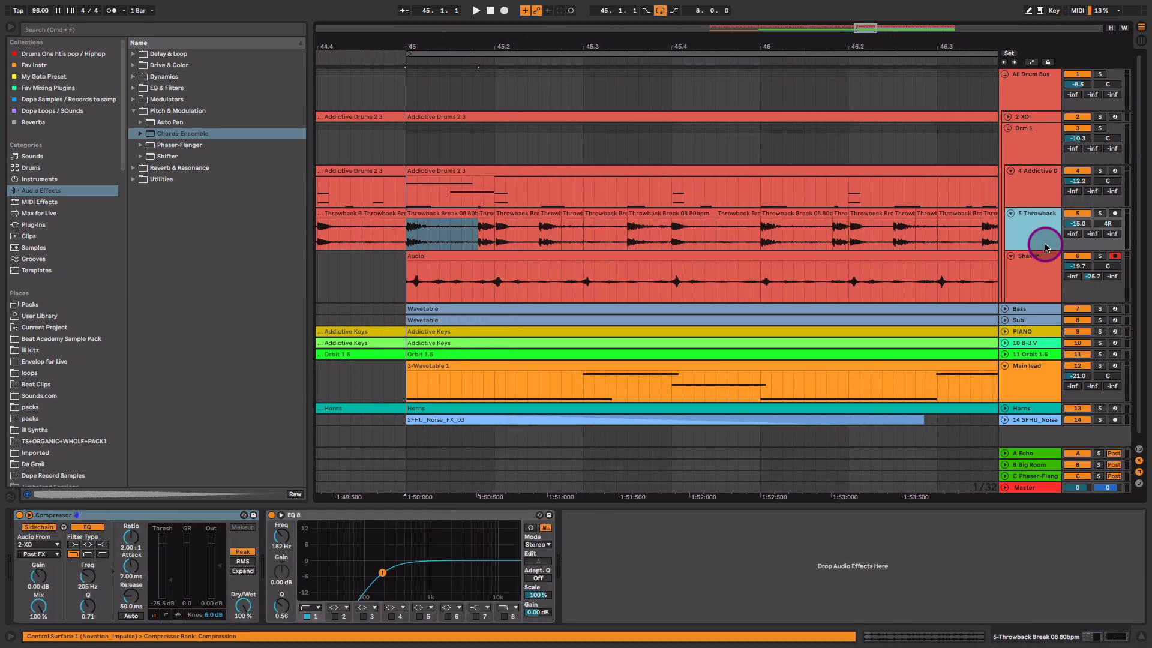
left_click_drag(1046, 248, 1048, 331)
left_click_drag(1047, 208, 1048, 287)
scroll(762, 252, "down", 3)
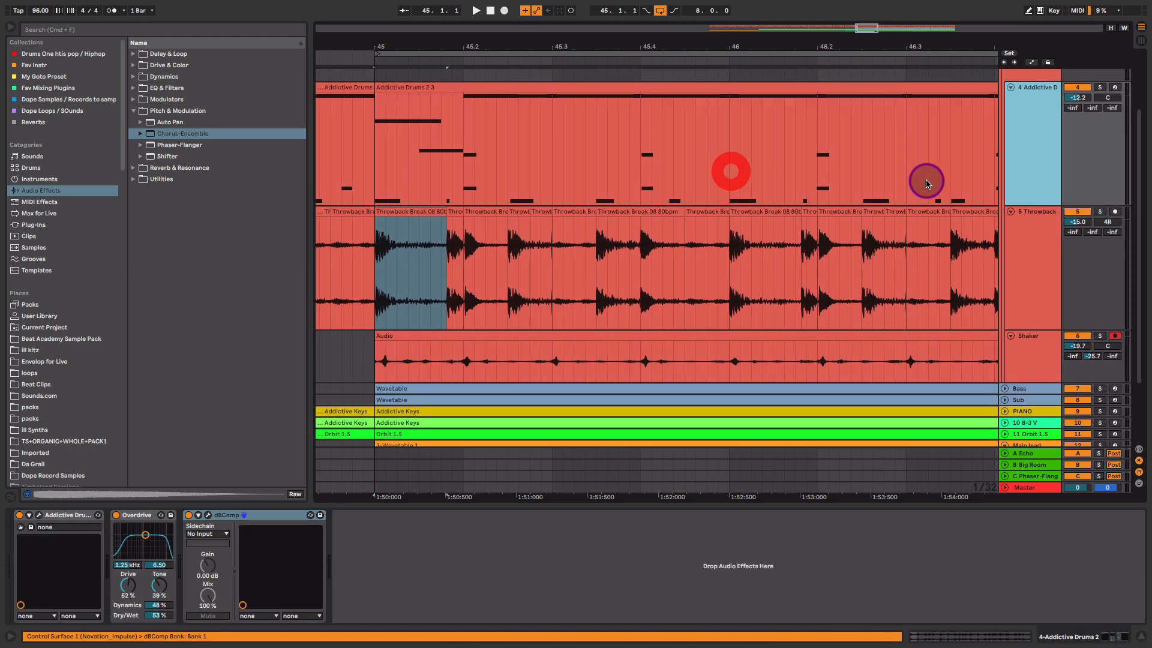
- Solo the Throwback track and play the break alongside the Addictive Drums 2 3 clip
left_click(1101, 212)
key("space")
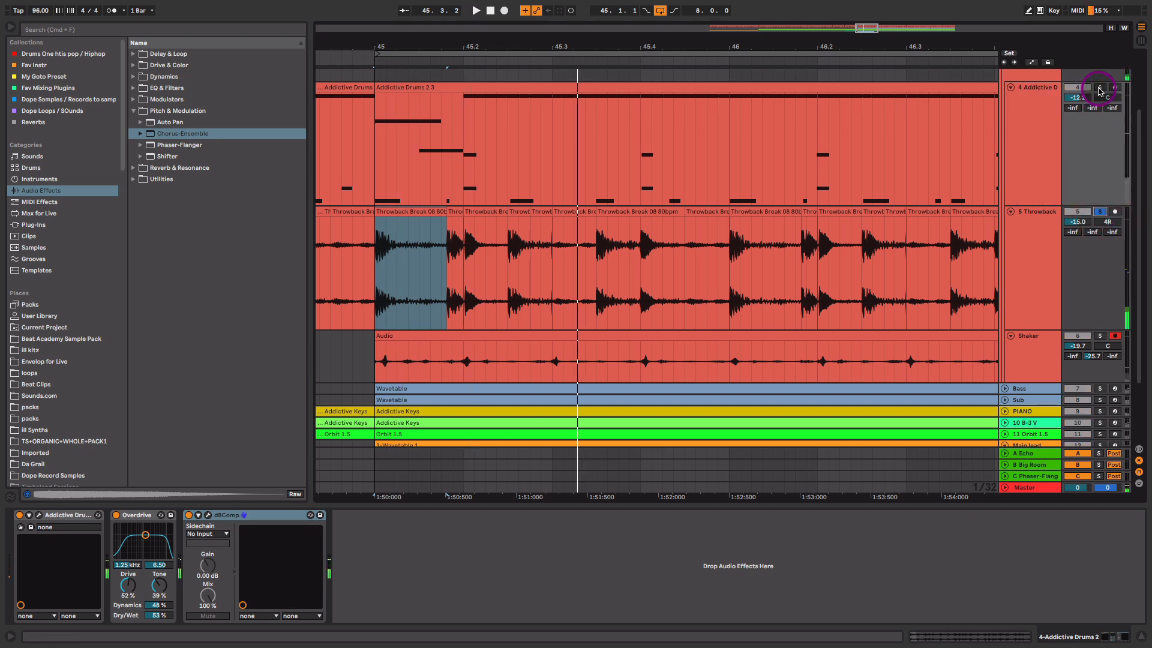
left_click(837, 89)
key("space")
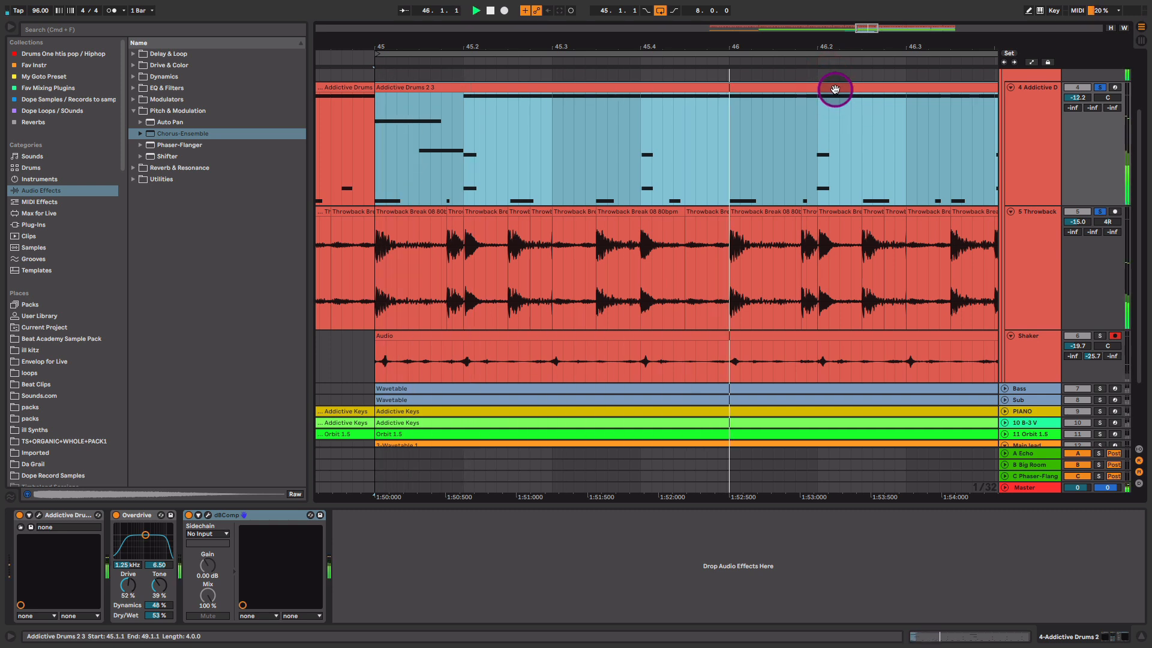
key("space")
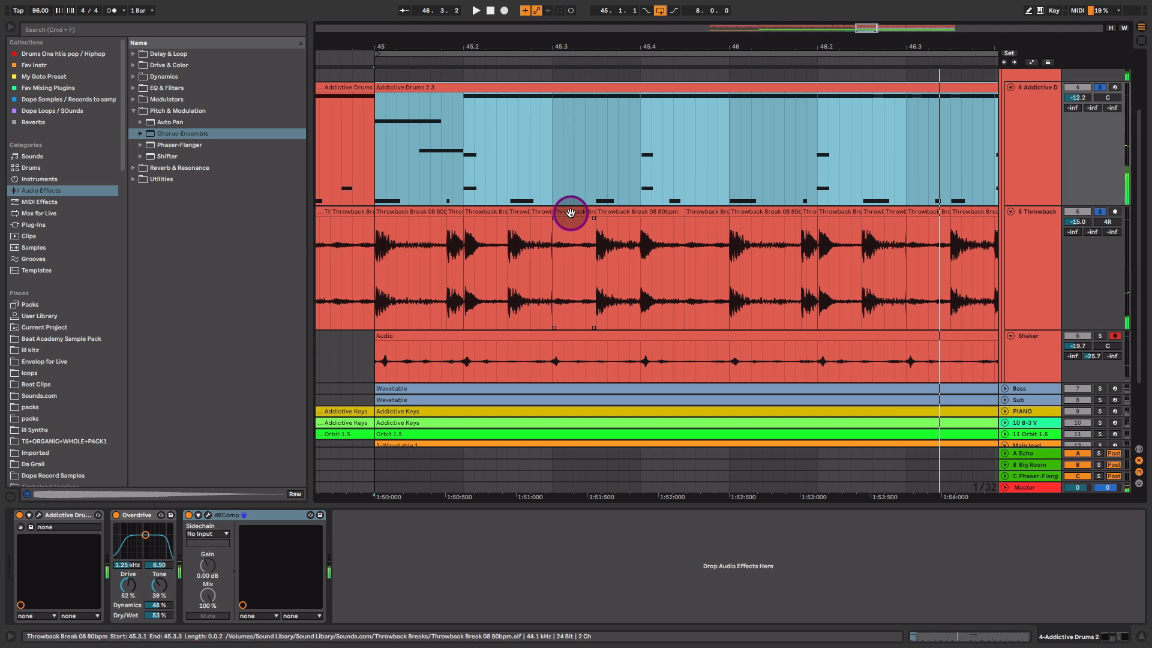
- Audition the chopped Throwback slices from bar 45 through beats 45.2 and 45.3
left_click(571, 212)
left_click(542, 211)
left_click(579, 211)
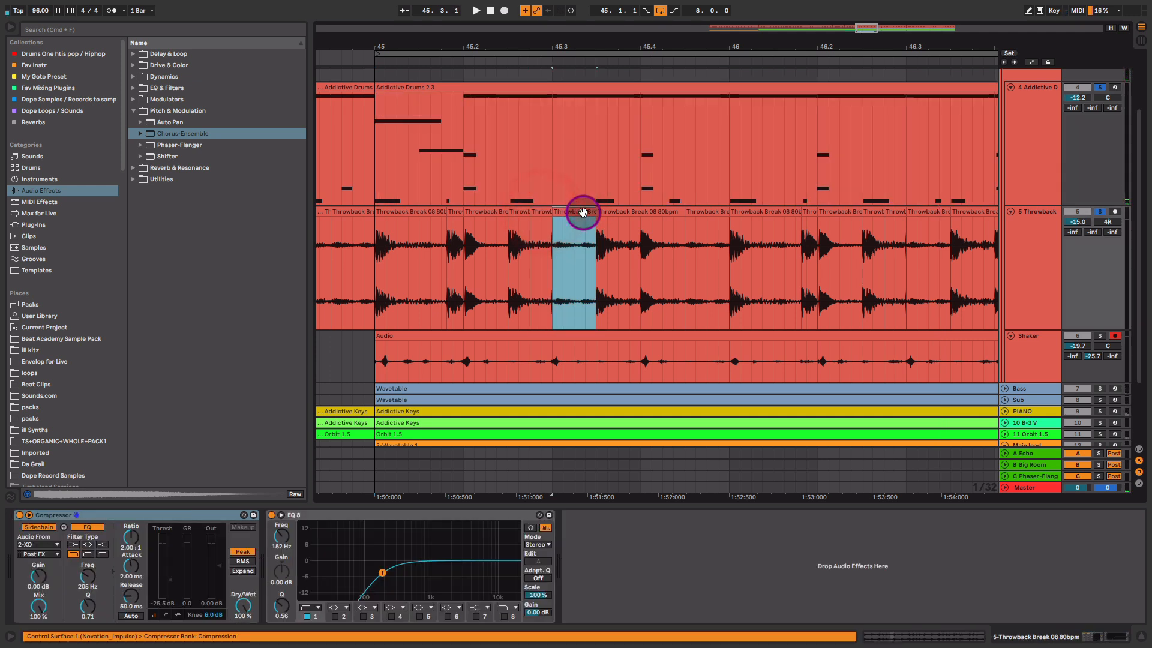
left_click(498, 211)
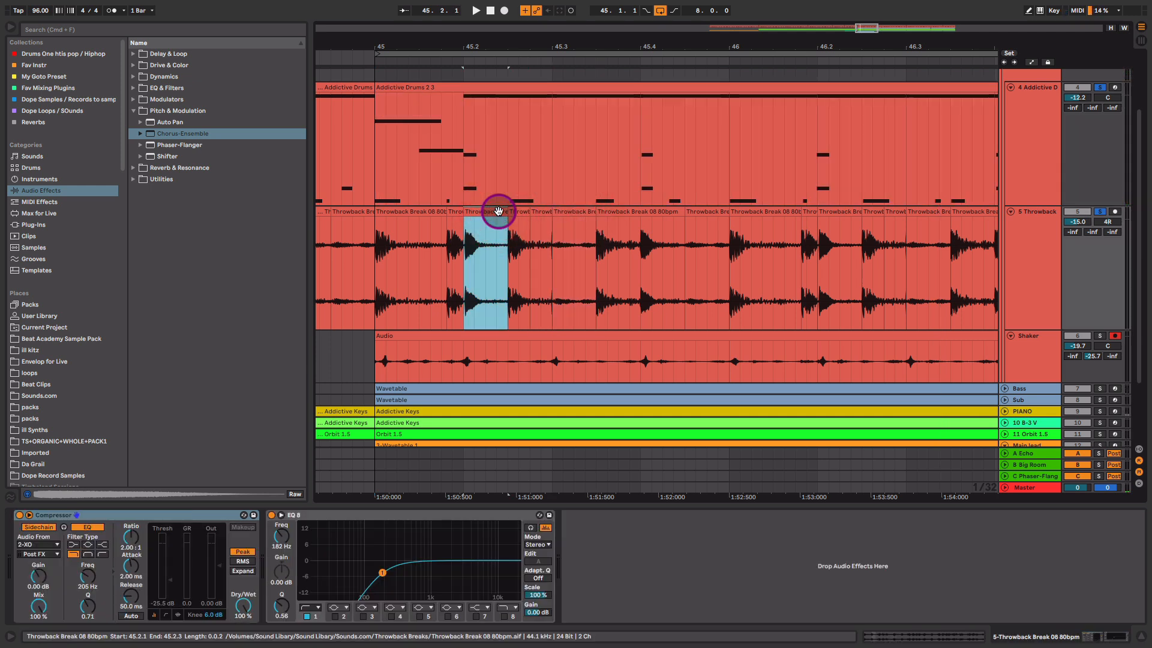
left_click(455, 211)
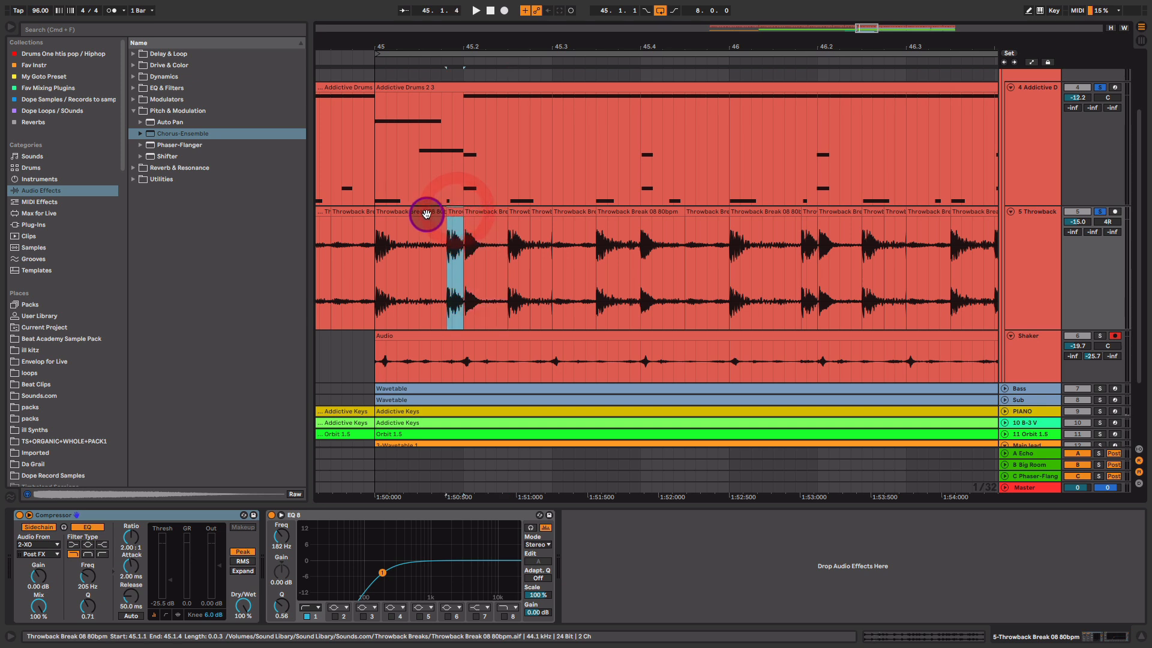
left_click(478, 211)
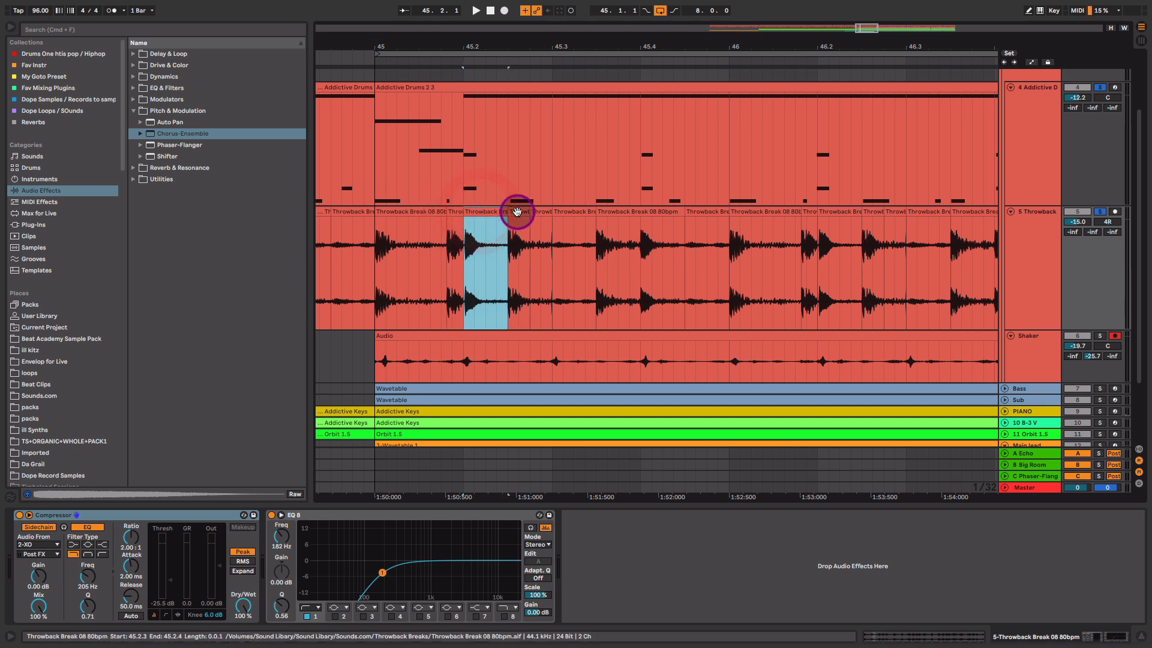
left_click(517, 213)
left_click(419, 212)
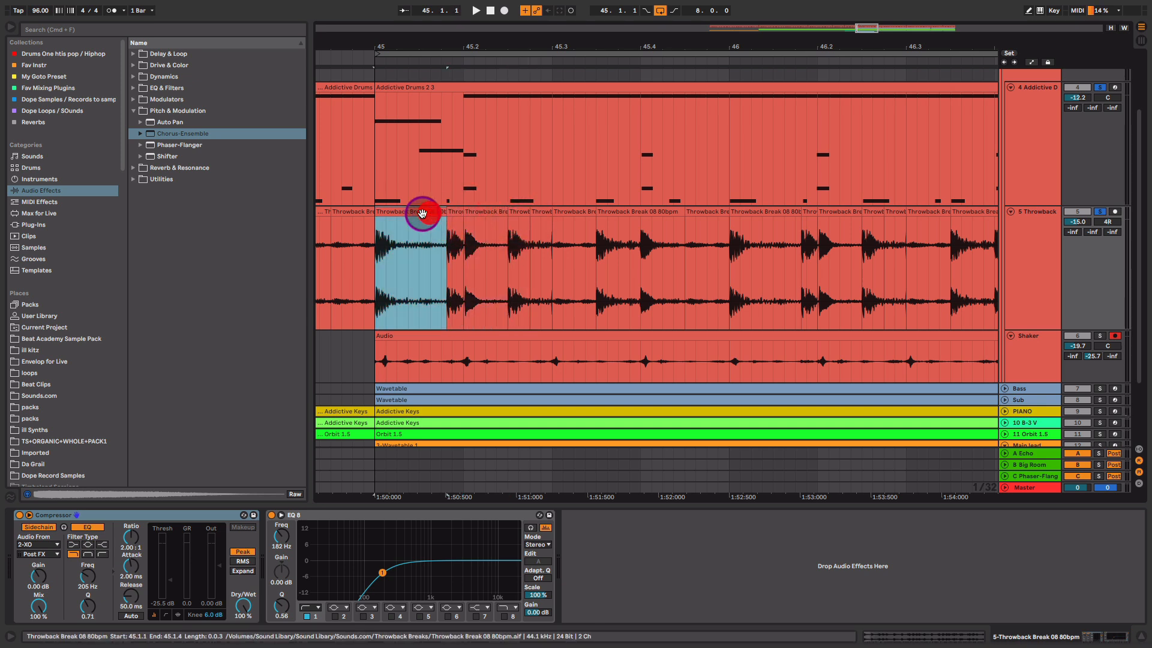
- Show the Addictive Drums effects, then the Throwback track's Compressor and EQ Eight
left_click(446, 84)
left_click(445, 84)
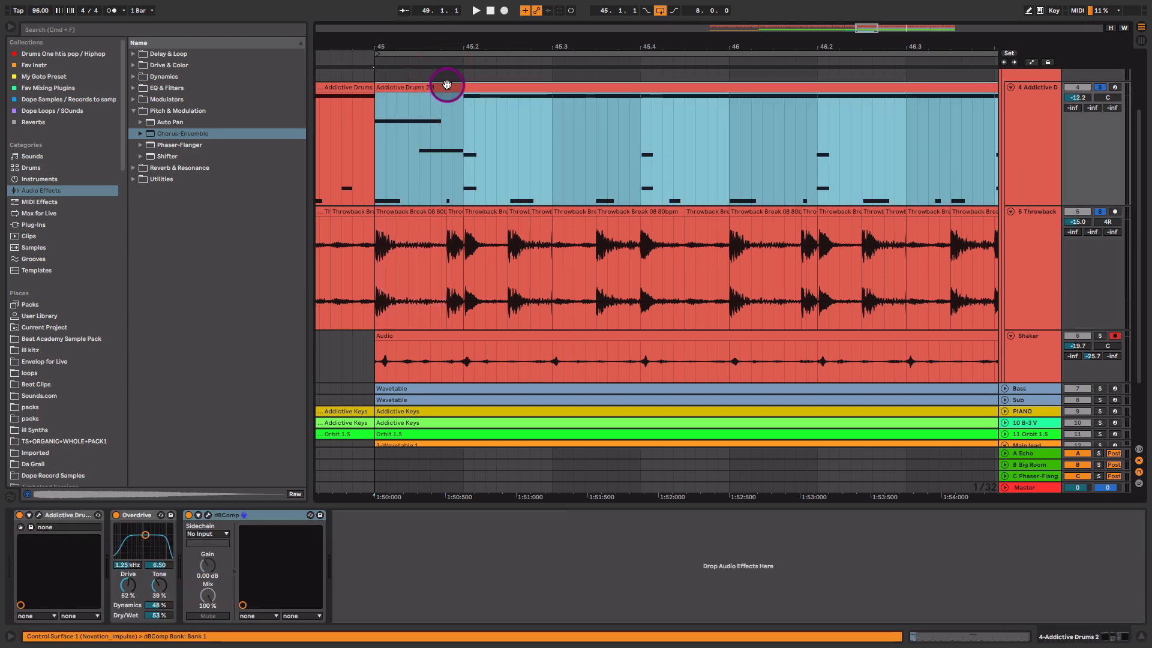
left_click(1025, 270)
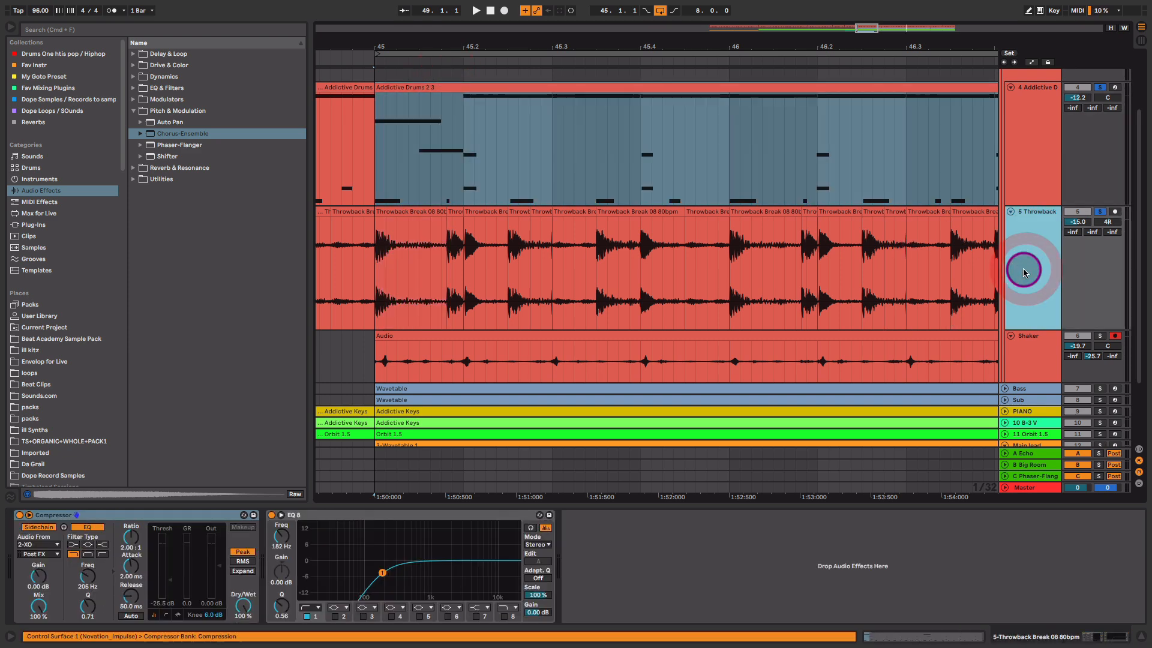
- While the break plays, move the Throwback EQ Eight low cut from 182 Hz to about 225 Hz
left_click(126, 514)
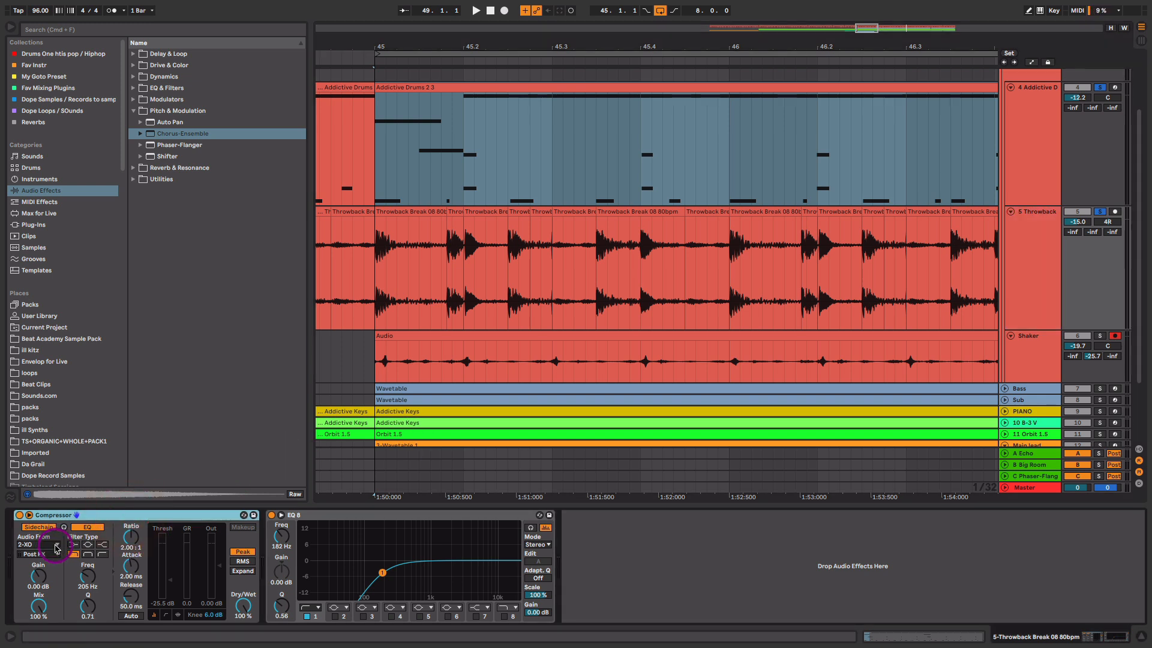
key("space")
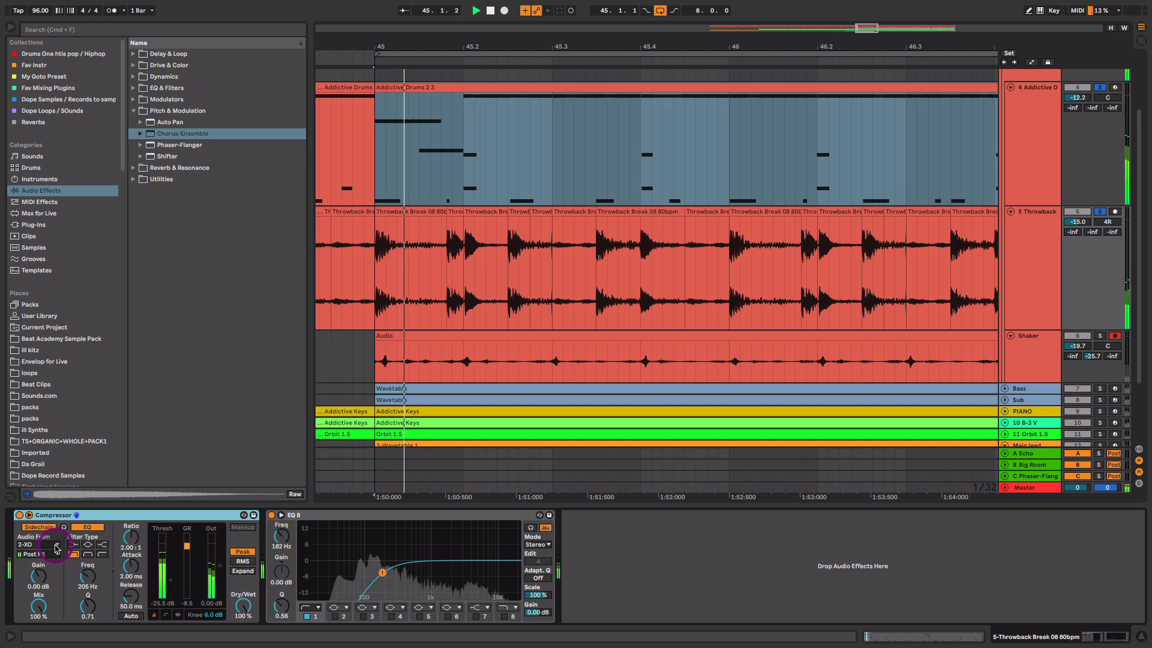
left_click(121, 596)
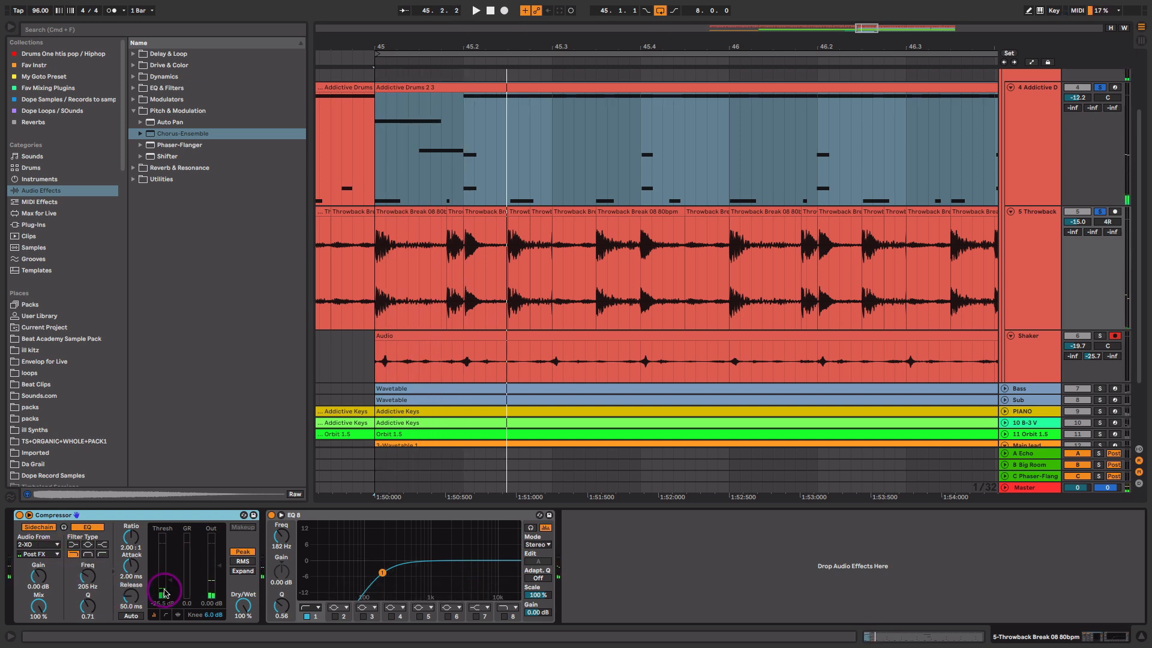
left_click(383, 572)
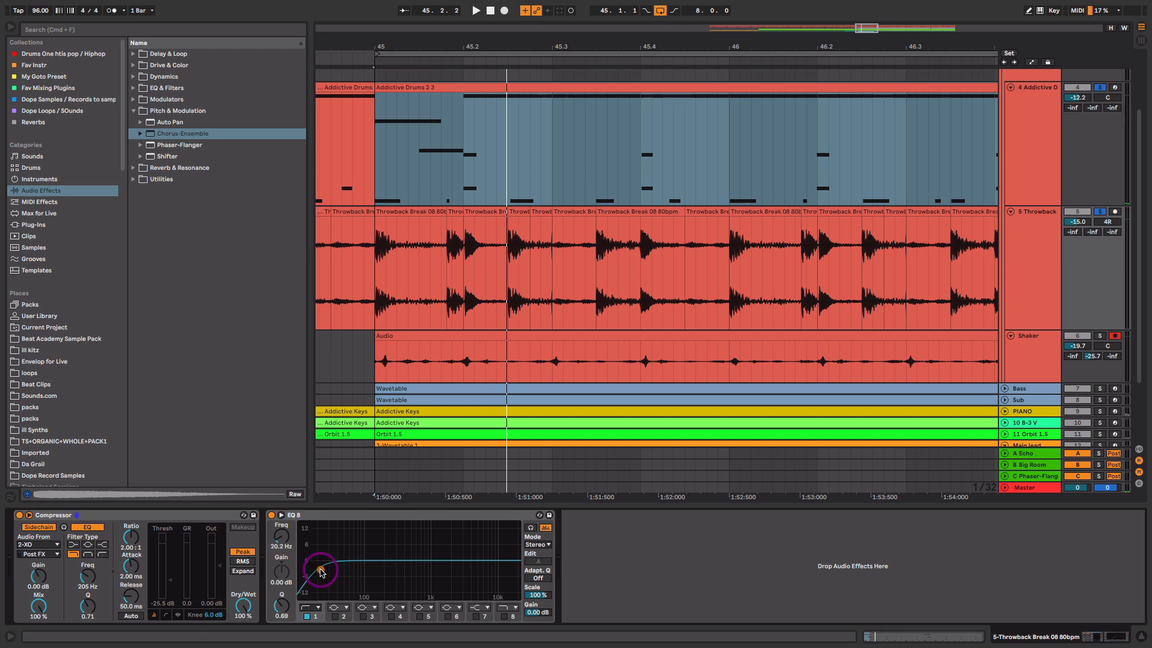
key("space")
left_click_drag(320, 569, 388, 568)
key("space")
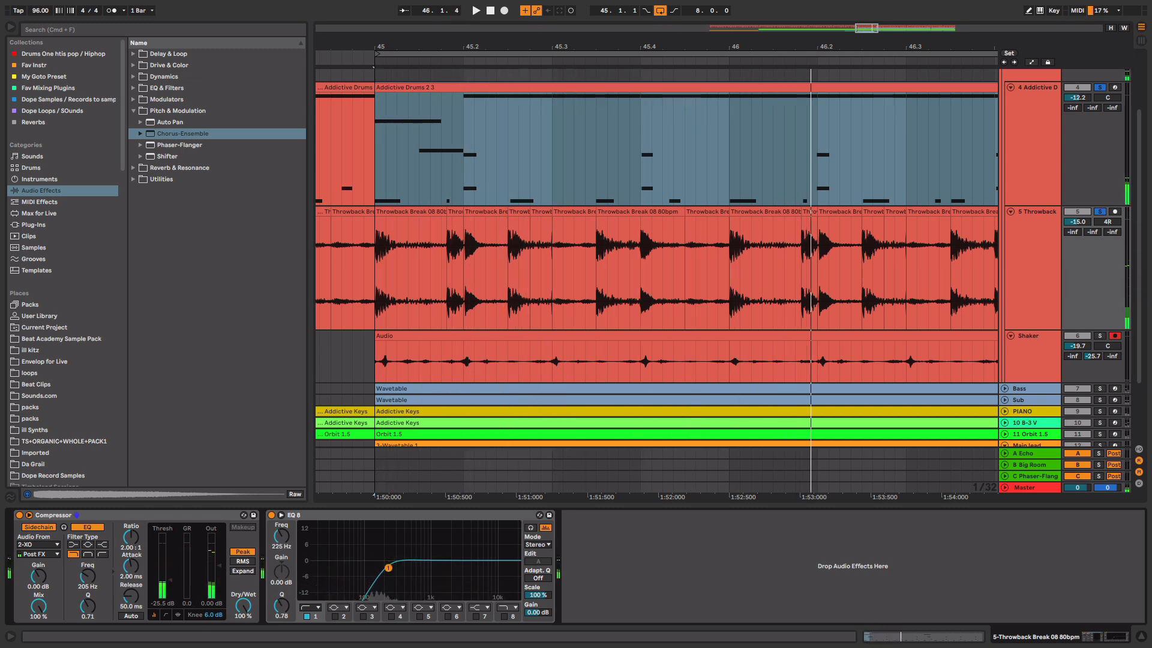
scroll(840, 300, "up", 3)
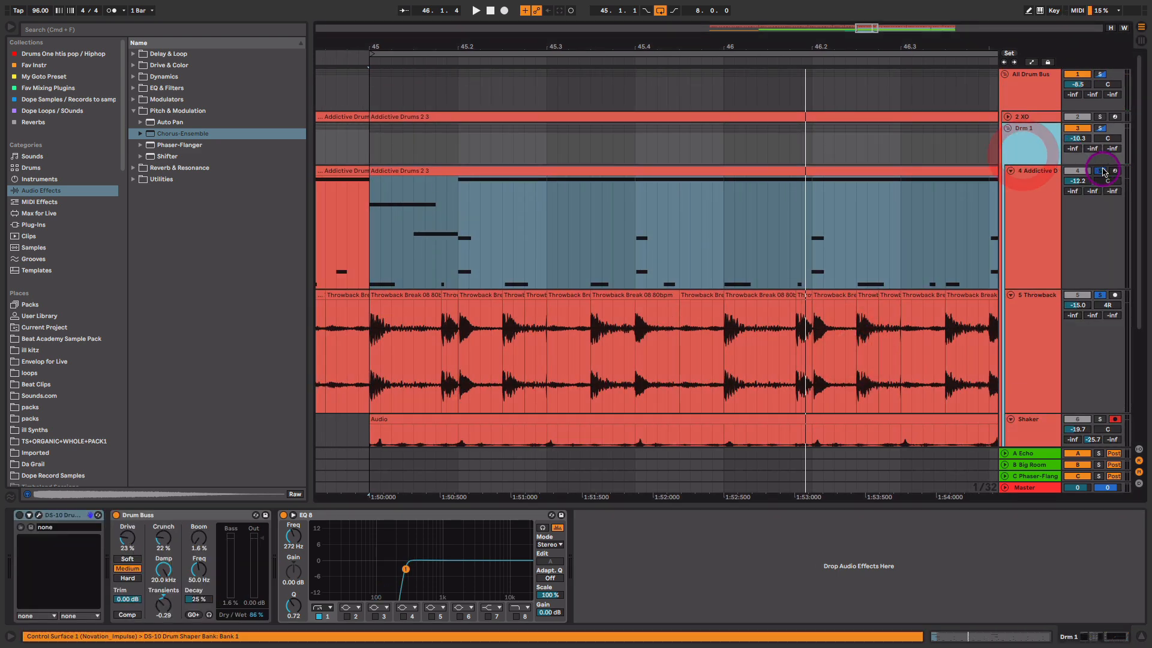
left_click(1034, 118)
- Solo the 2 XO track, open the XO plugin and audition kick, snare and percussion sounds
left_click(1008, 117)
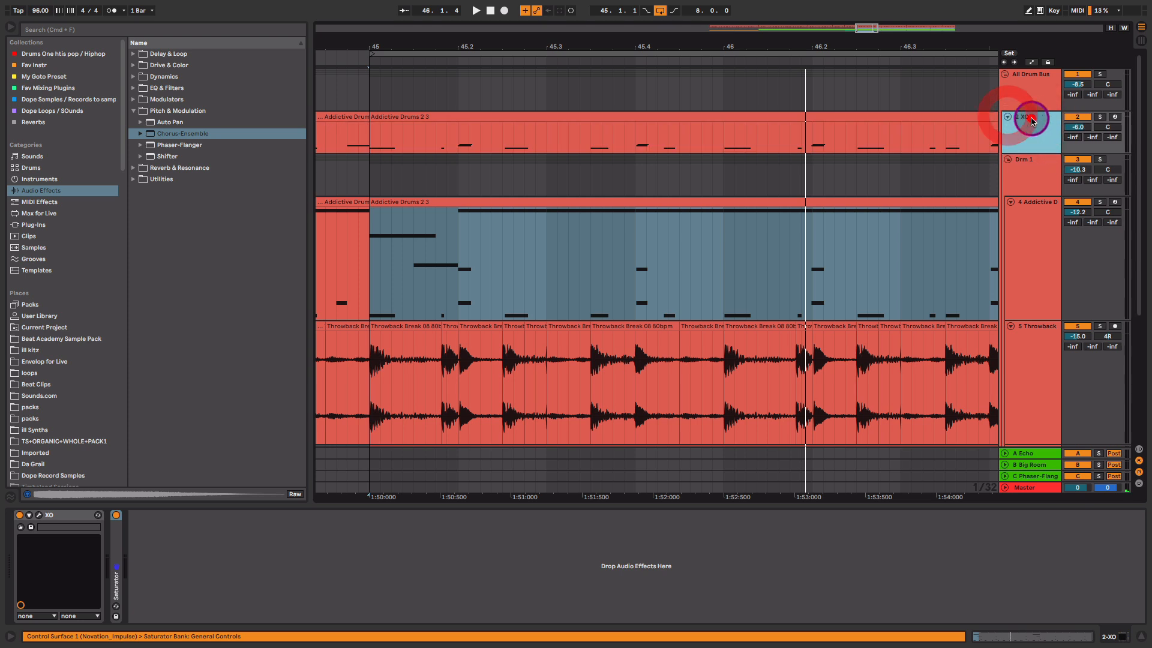
left_click(1100, 117)
key("space")
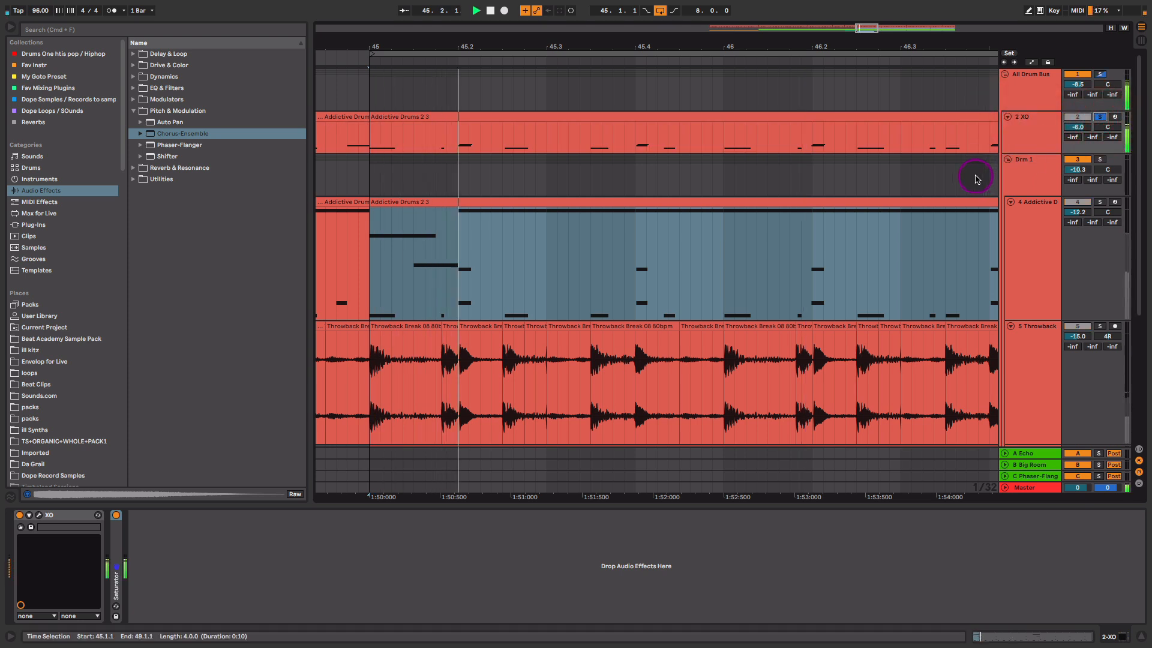
left_click(1026, 136)
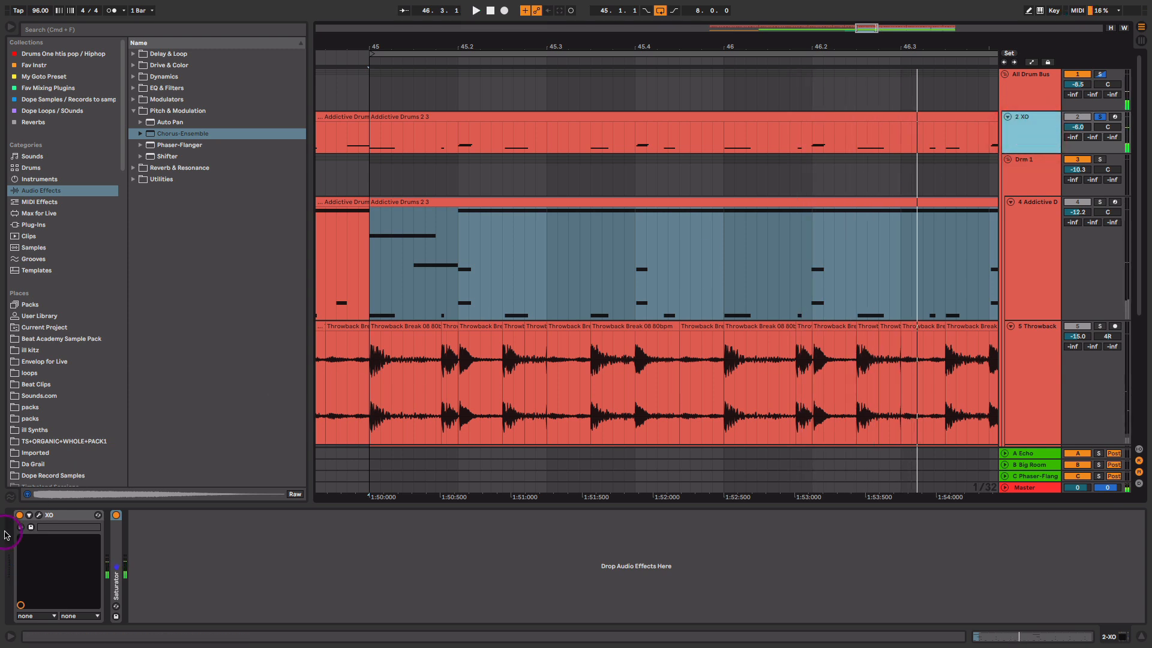
left_click(40, 516)
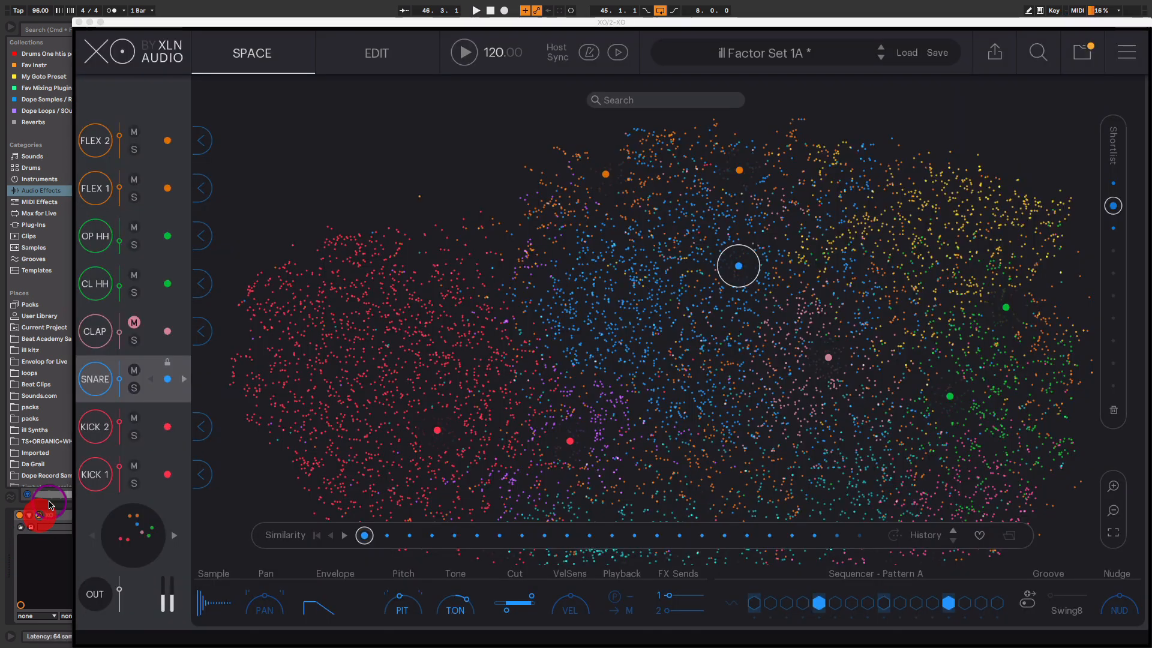
left_click_drag(740, 25, 737, 18)
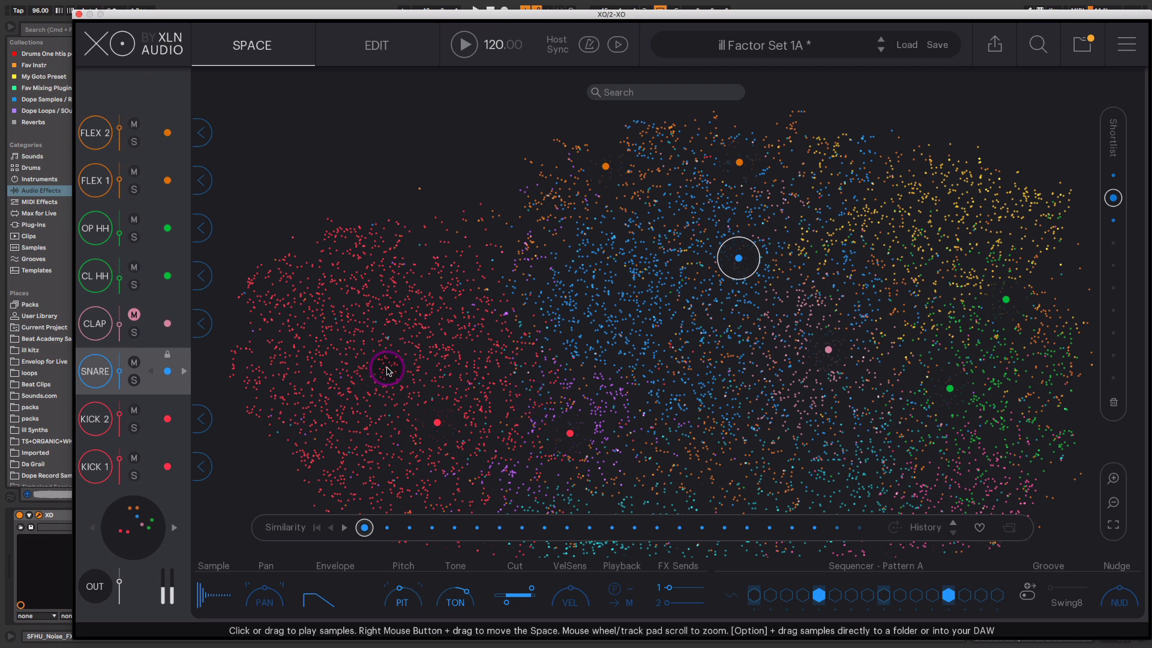
left_click_drag(387, 368, 360, 413)
mouse_move(604, 304)
left_mouse_down()
mouse_move(570, 287)
mouse_move(612, 283)
mouse_move(618, 293)
left_mouse_up()
left_click(939, 256)
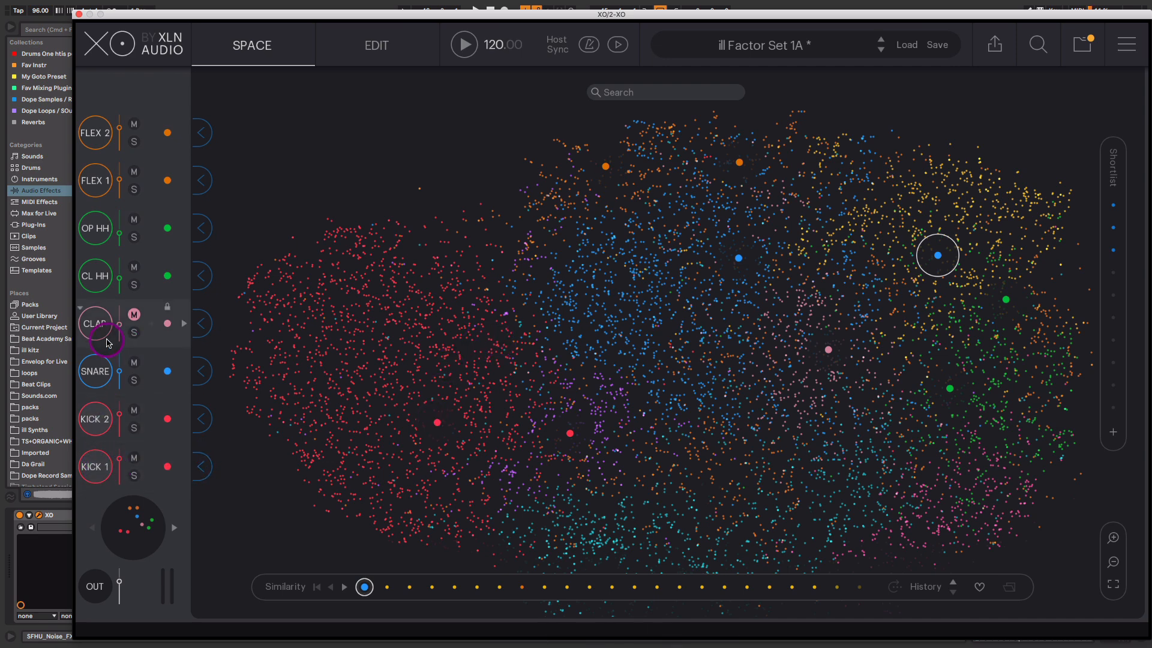
- Set the XO snare slot volume to -5.7 dB and close the plugin window
key("space")
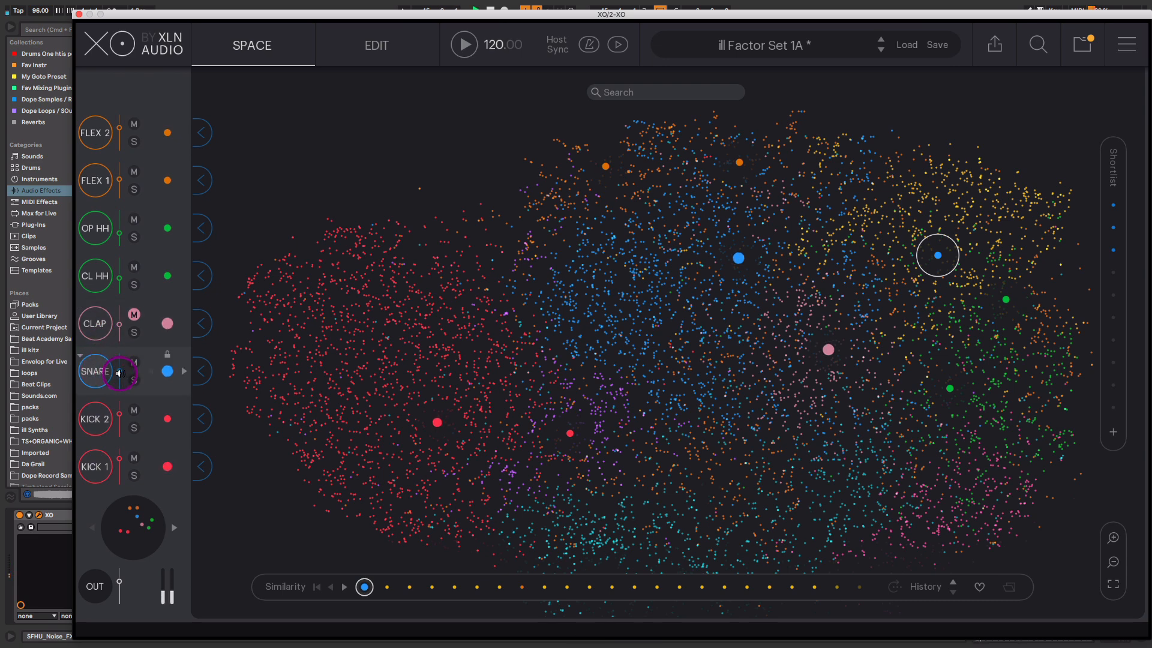
mouse_move(120, 369)
scroll(120, 363, "up", 2)
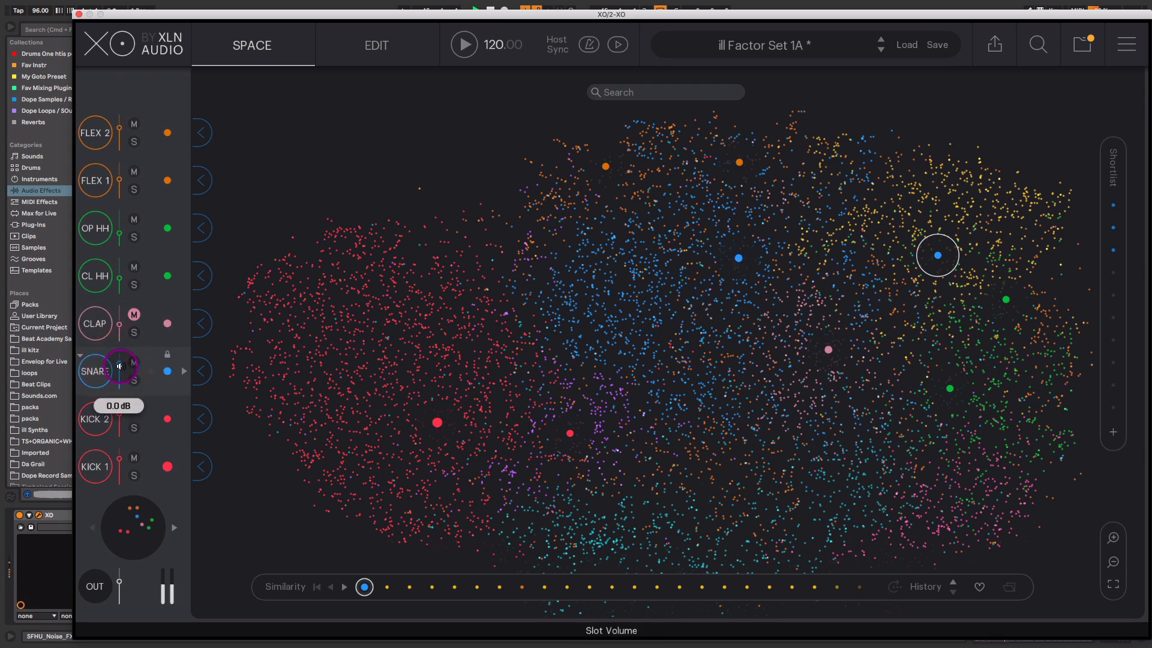
left_click_drag(119, 371, 120, 370)
left_click(78, 14)
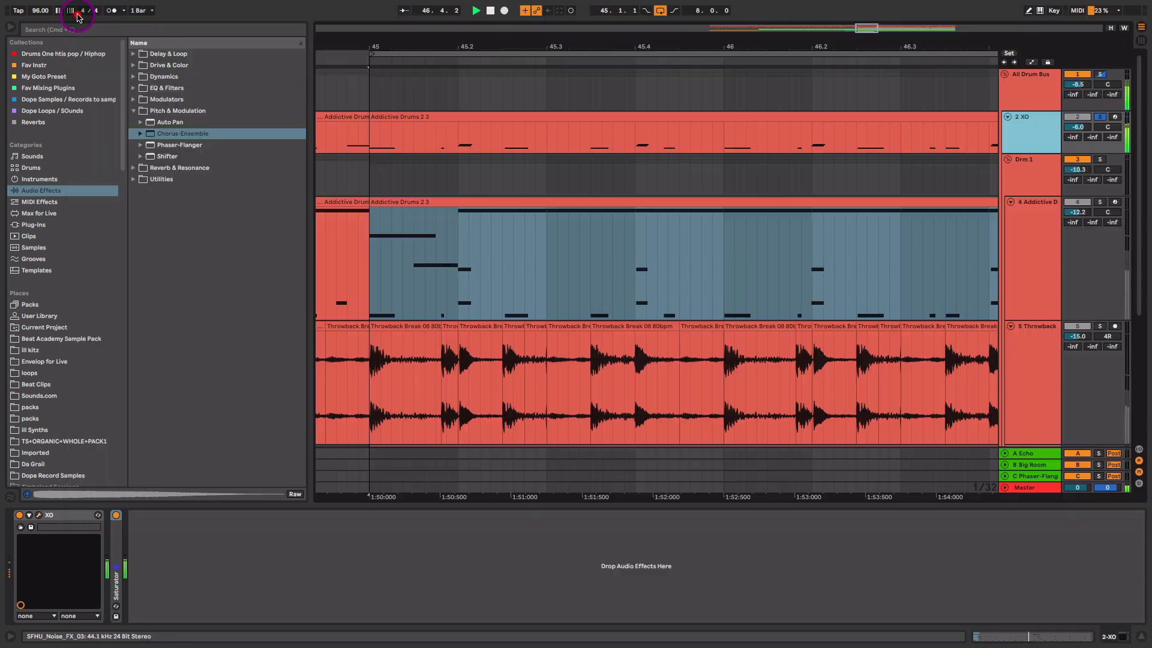
- Expand the Saturator device, then select and solo the All Drum Bus
double_click(121, 538)
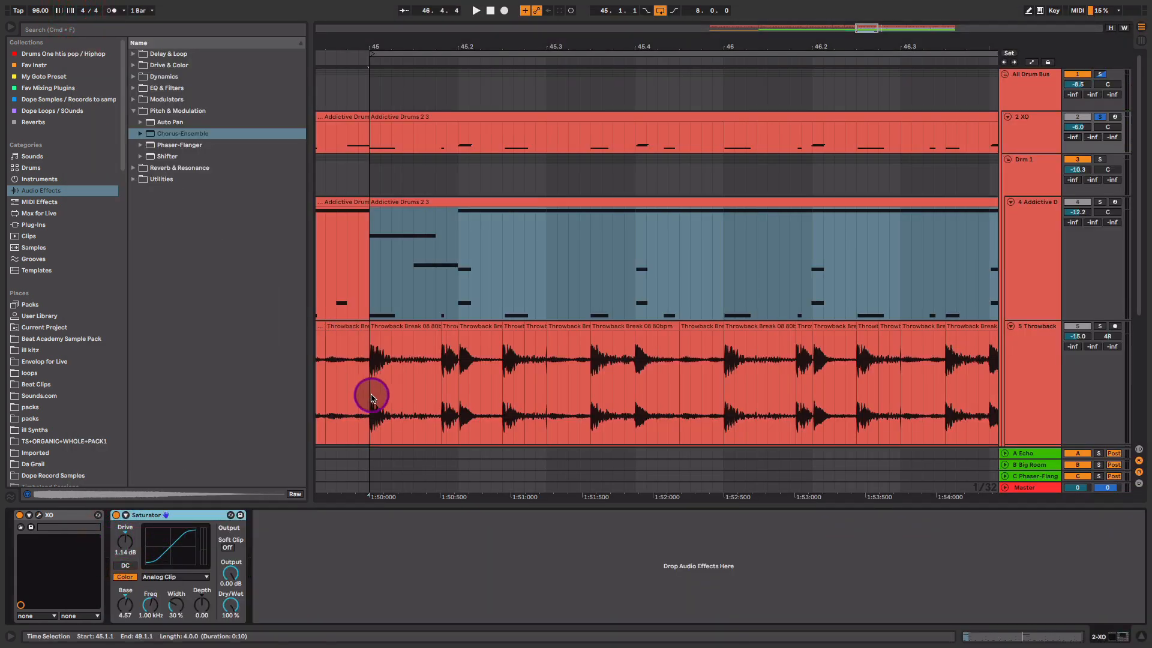
left_click_drag(650, 46, 666, 30)
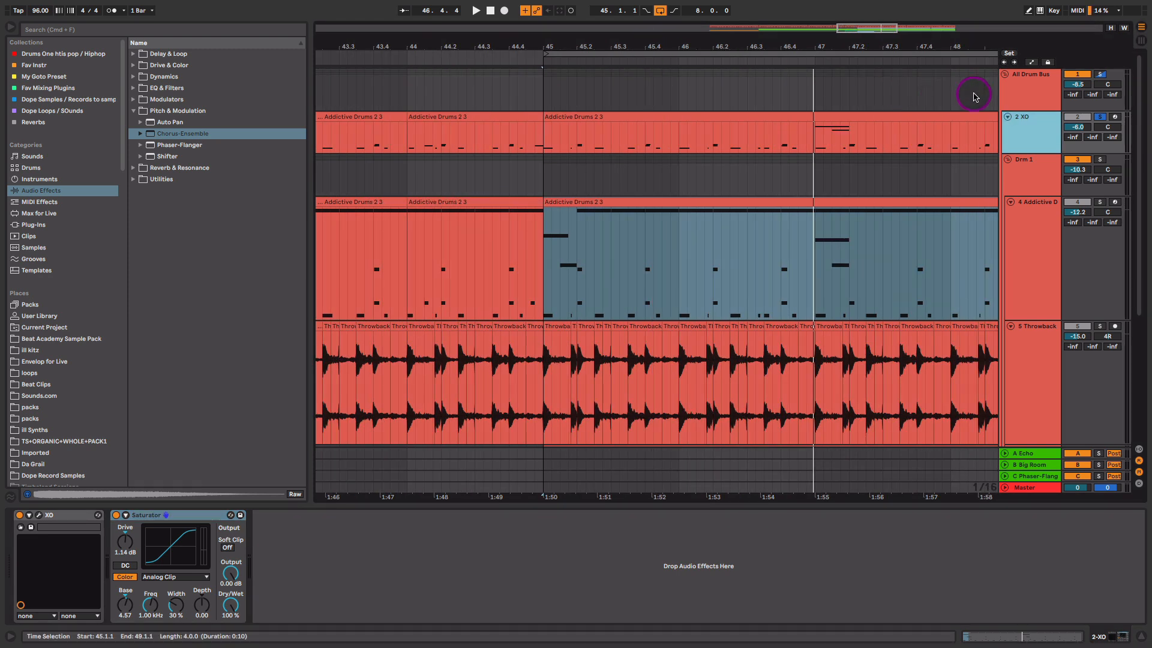
left_click(1020, 87)
left_click(1100, 74)
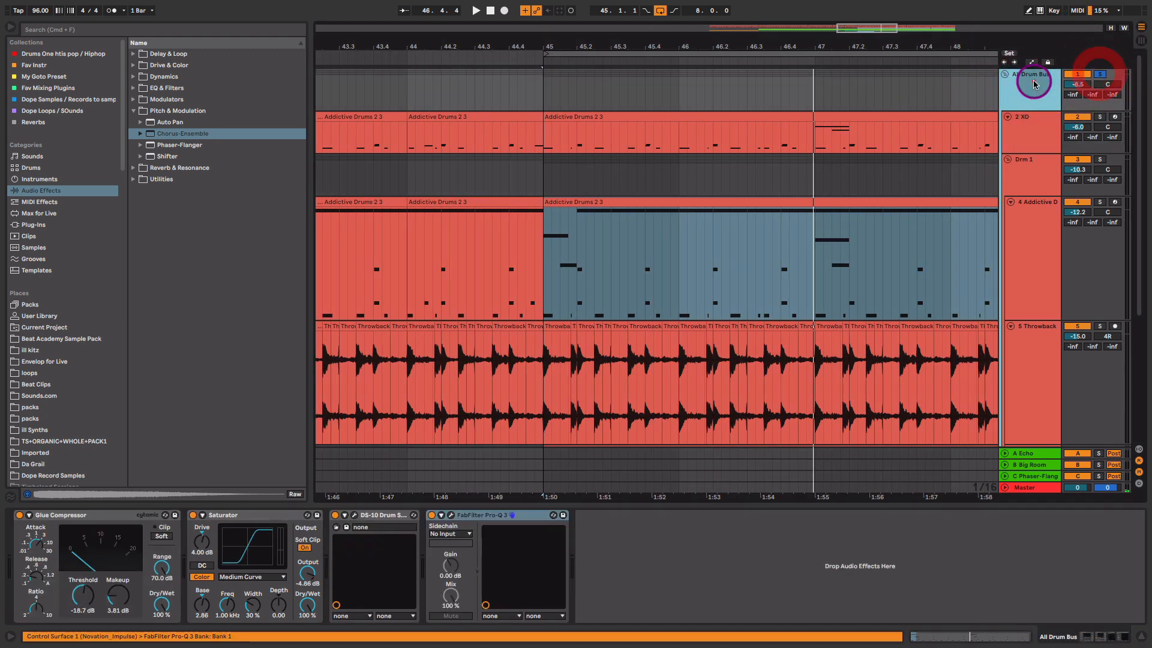
left_click(60, 516)
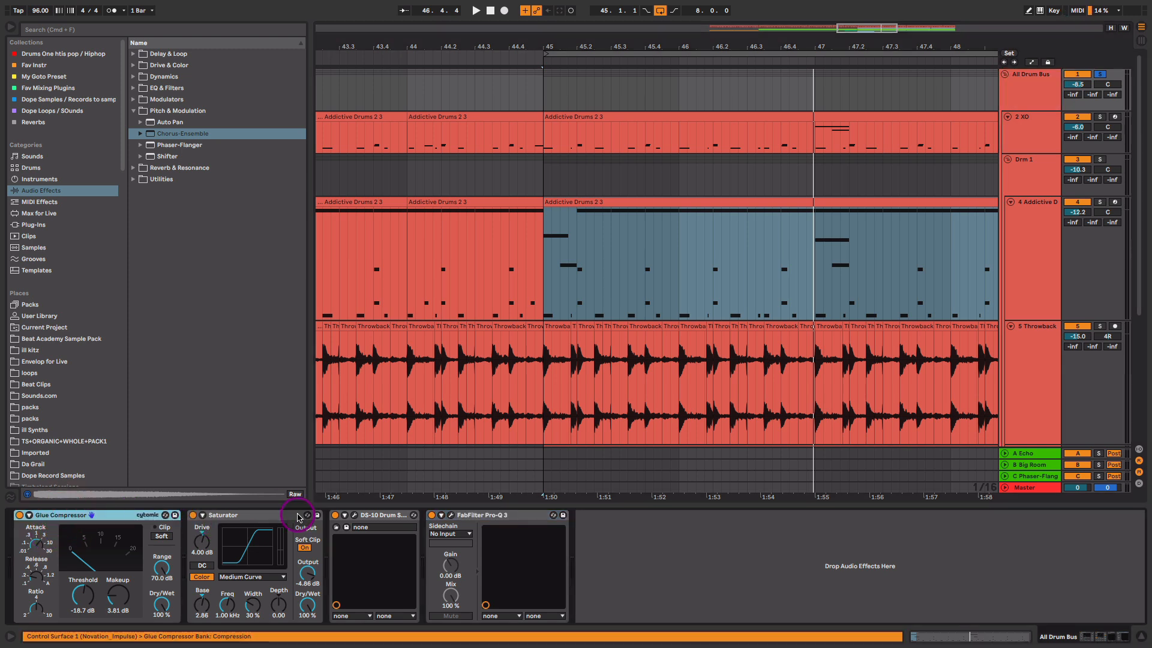
left_click(353, 515)
left_click(353, 516)
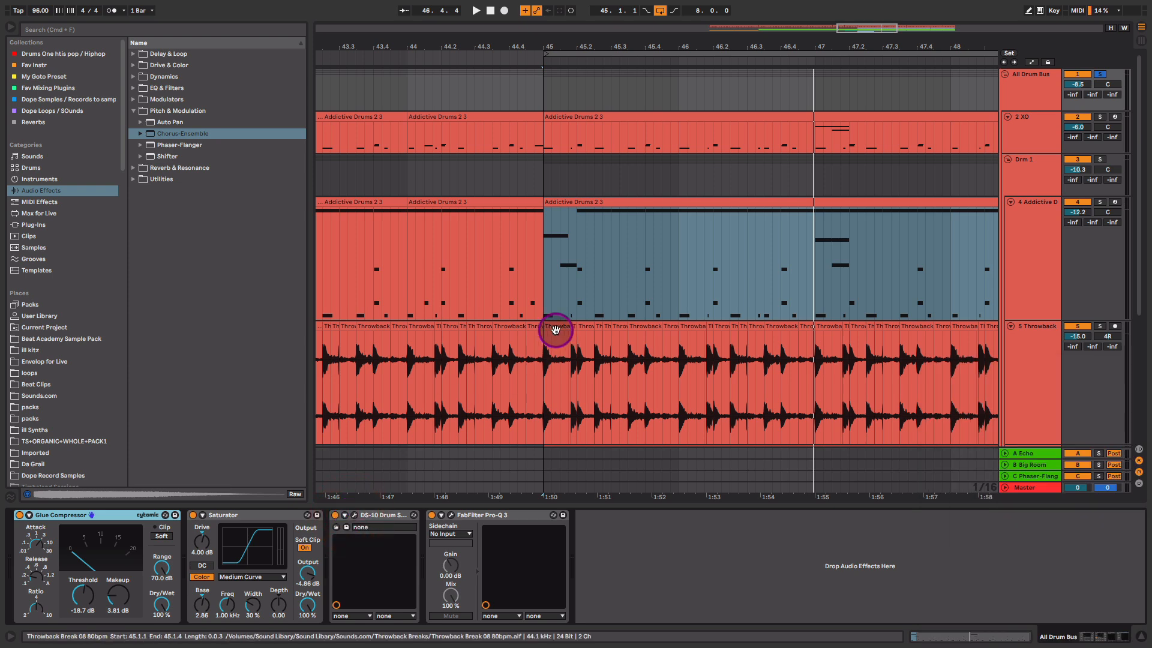
- A/B the drum bus's four effects on and off while playing from bar 45
left_click_drag(946, 48, 628, 45)
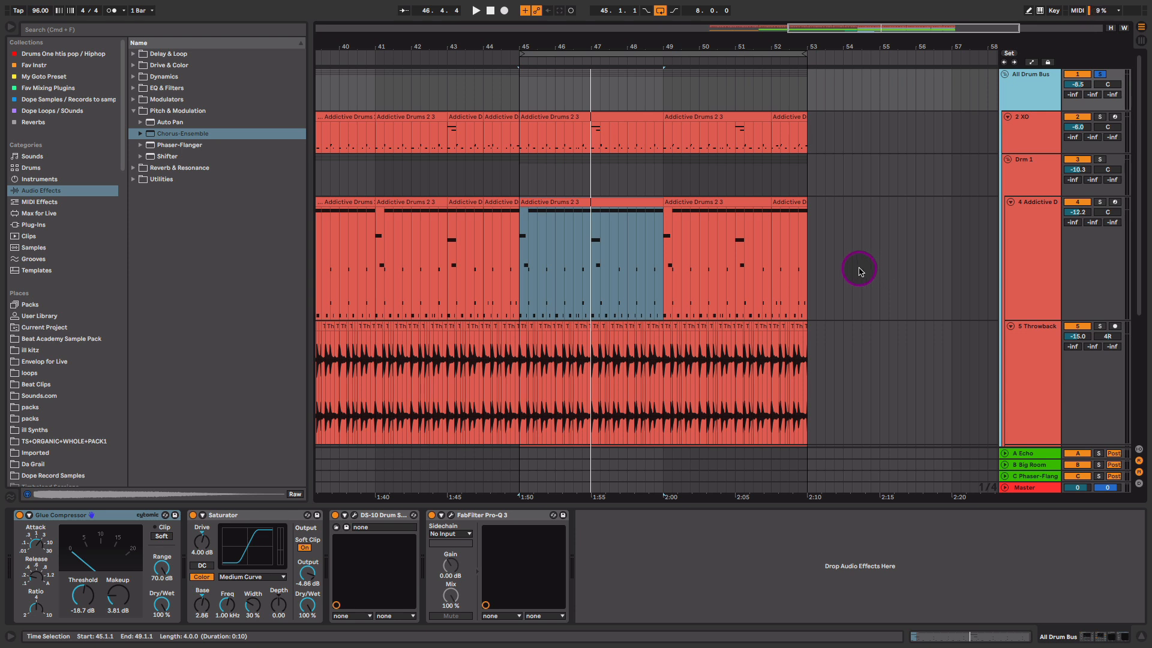
left_click(520, 162)
key("space")
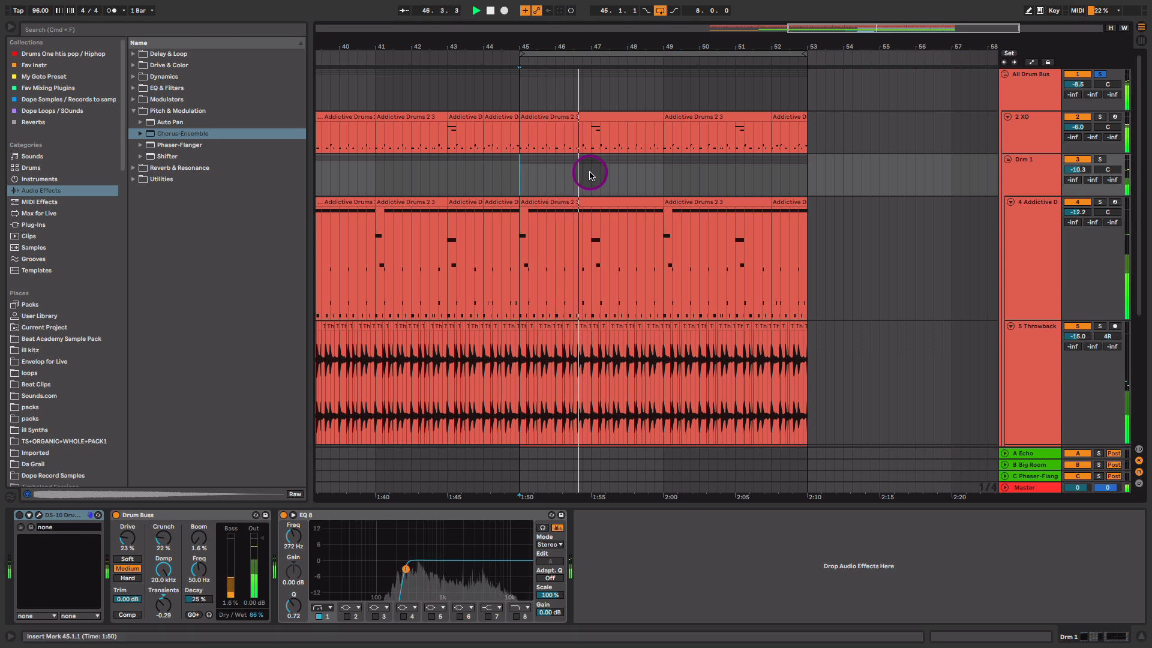
left_click(1020, 96)
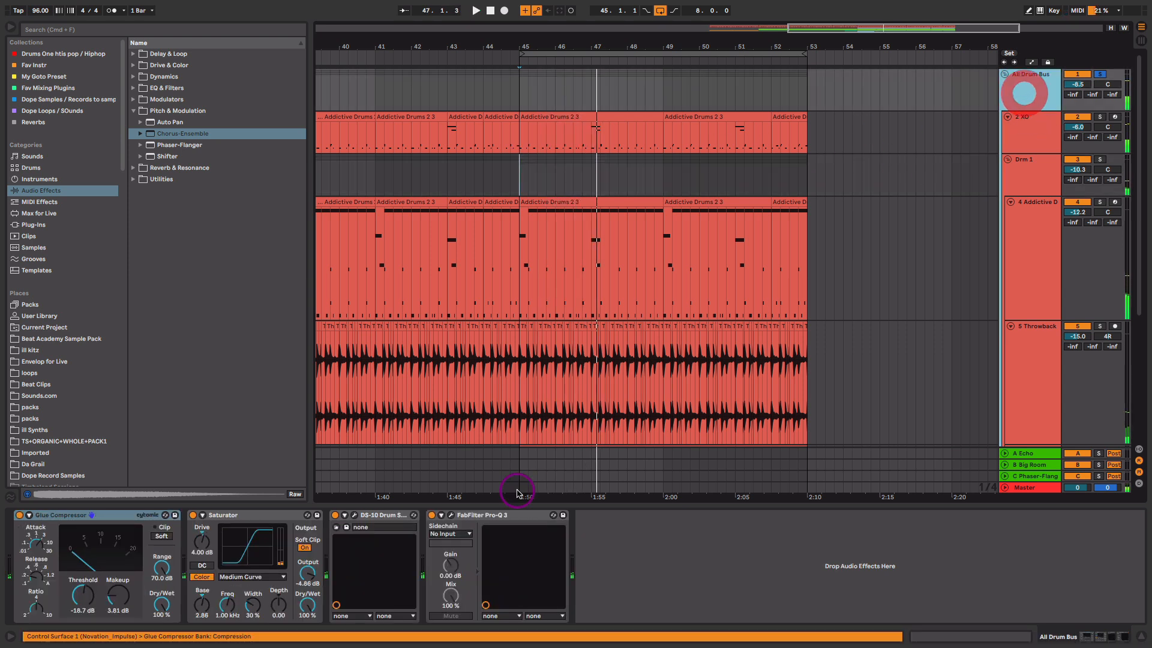
left_click(496, 515)
left_click(90, 515, "shift")
left_click(19, 514)
key("space")
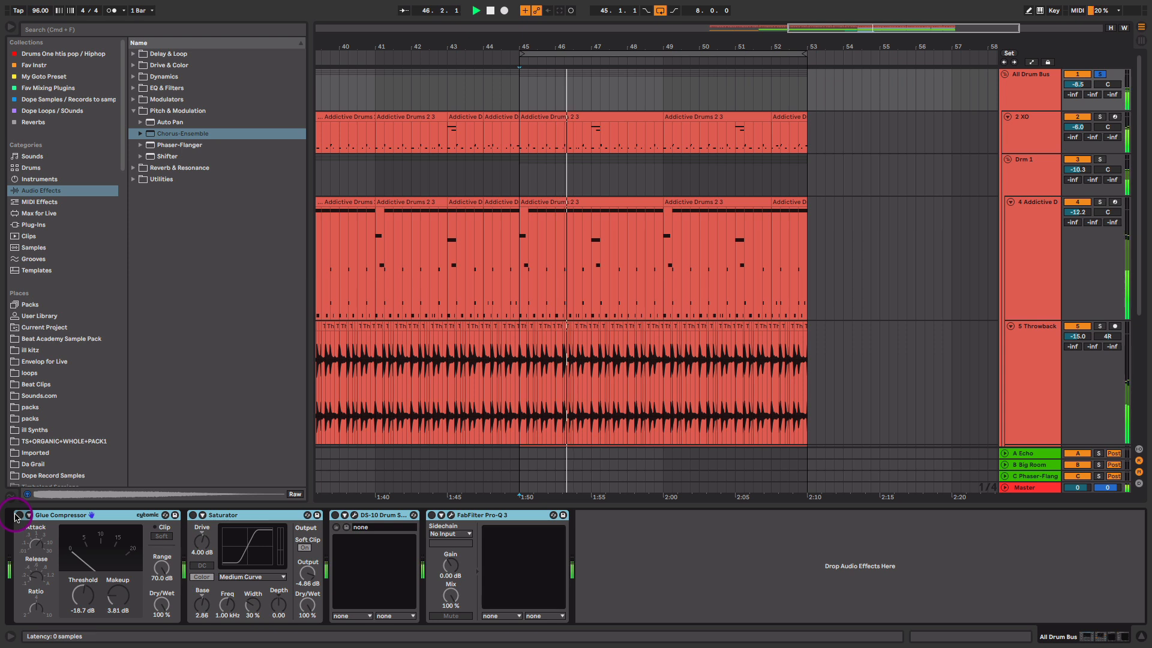
left_click(19, 516)
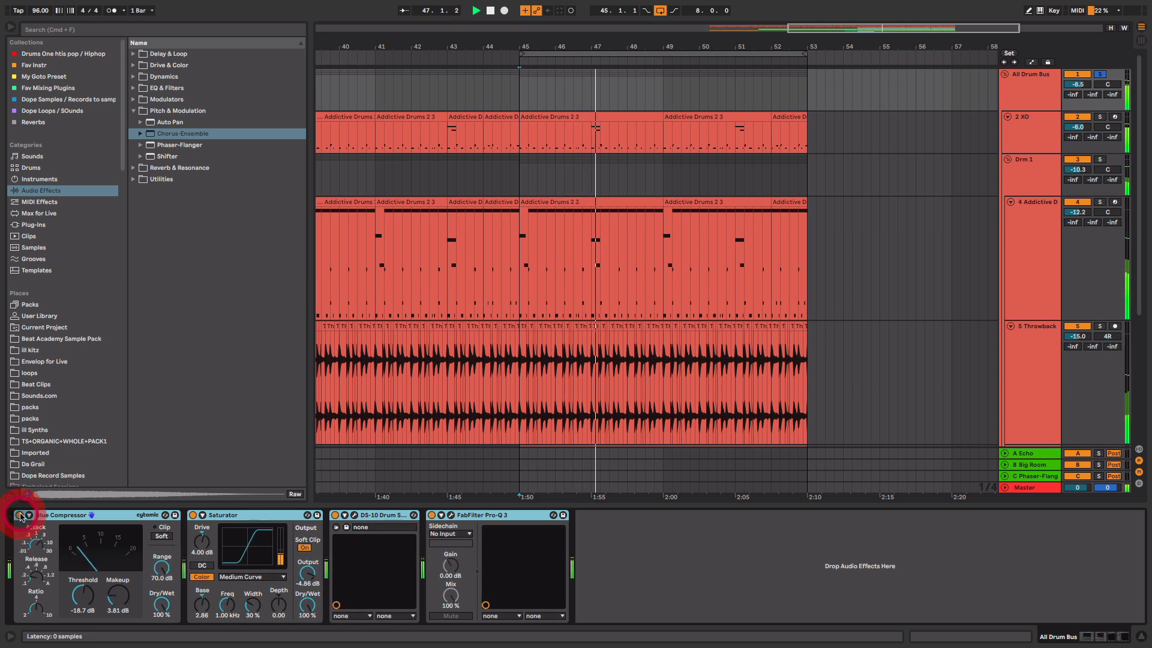
key("space")
- Raise the drum bus Saturator Drive to 4.57 dB during playback
left_click(108, 510)
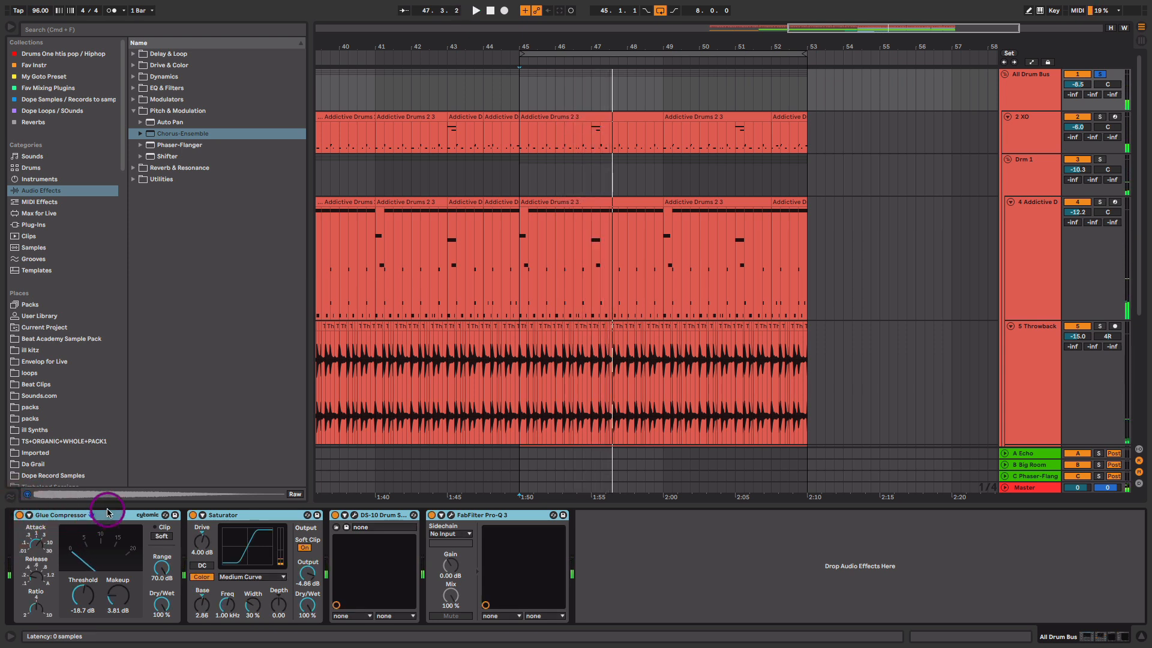
left_click(217, 515)
left_click(105, 515)
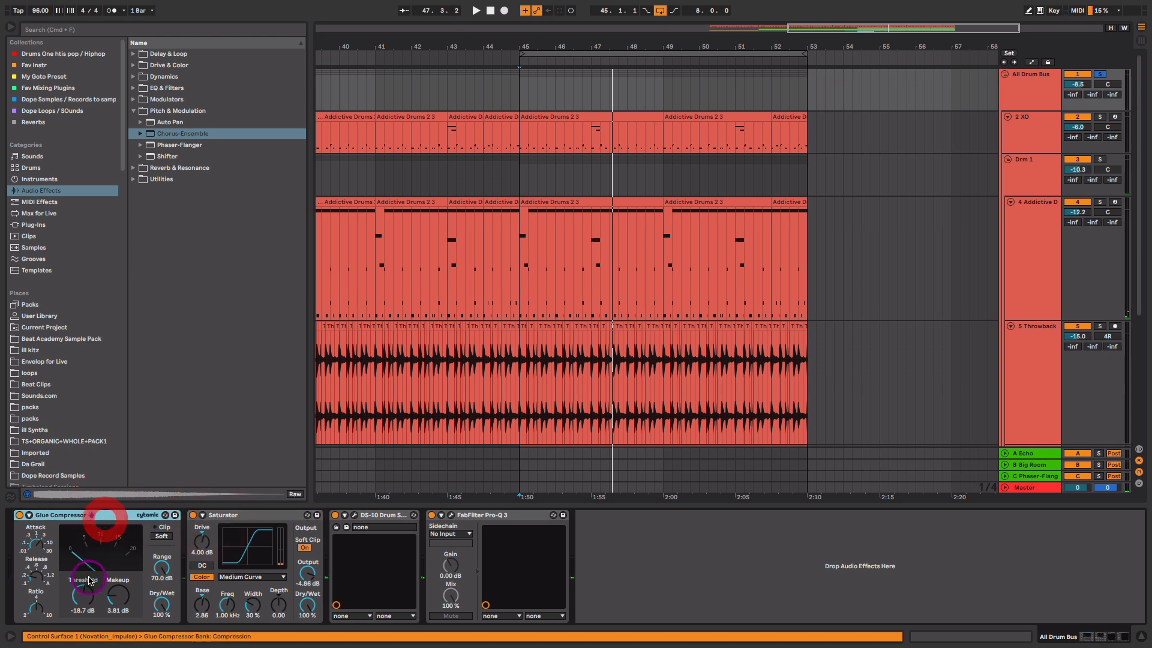
left_click(89, 593)
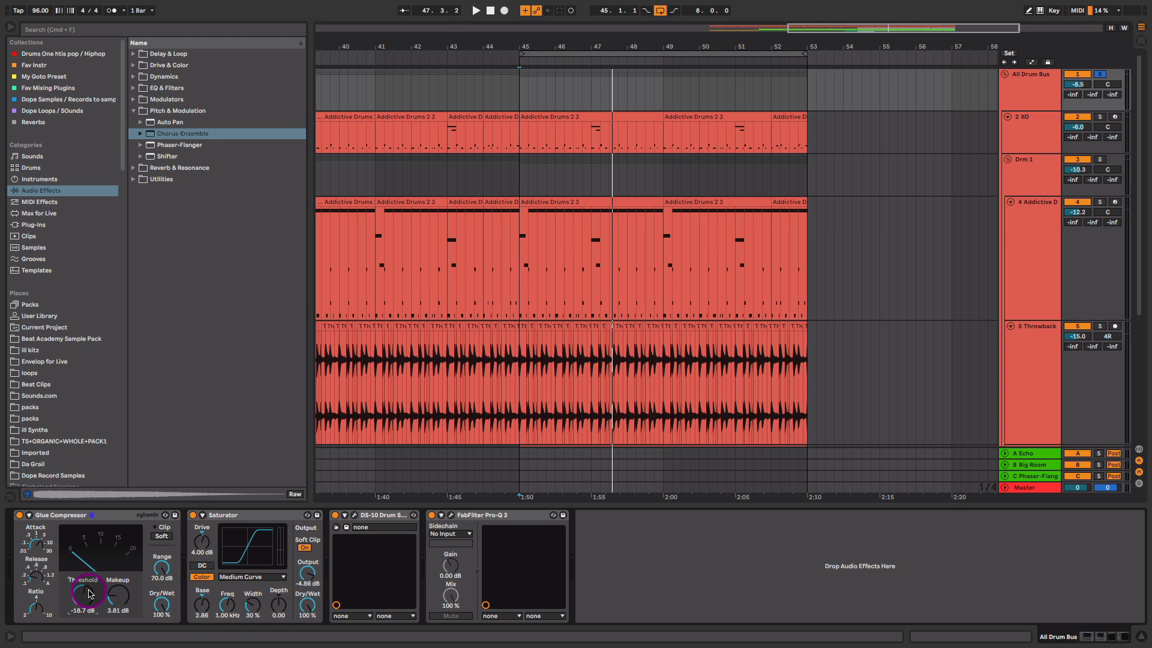
left_click(205, 544)
key("space")
left_click_drag(205, 543, 205, 540)
key("space")
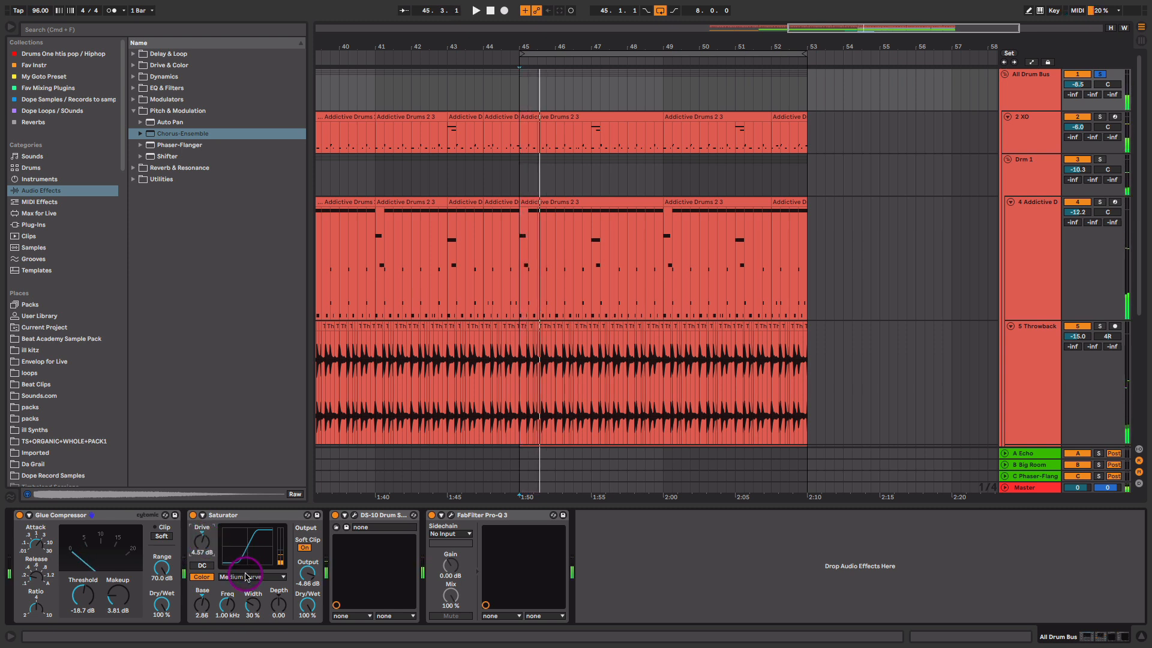
- Keep the Medium Curve, set Saturator Base to 4.57 and open the DS-10 Drum Shaper
left_click(245, 576)
left_click(255, 605)
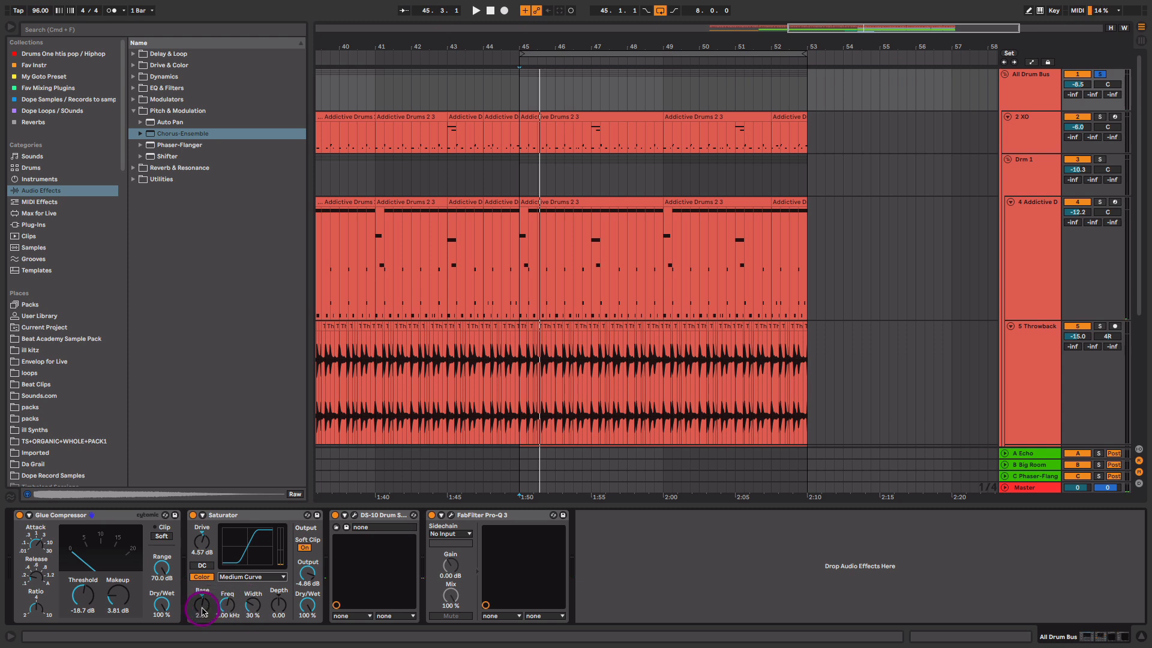
key("space")
left_click_drag(202, 607, 203, 608)
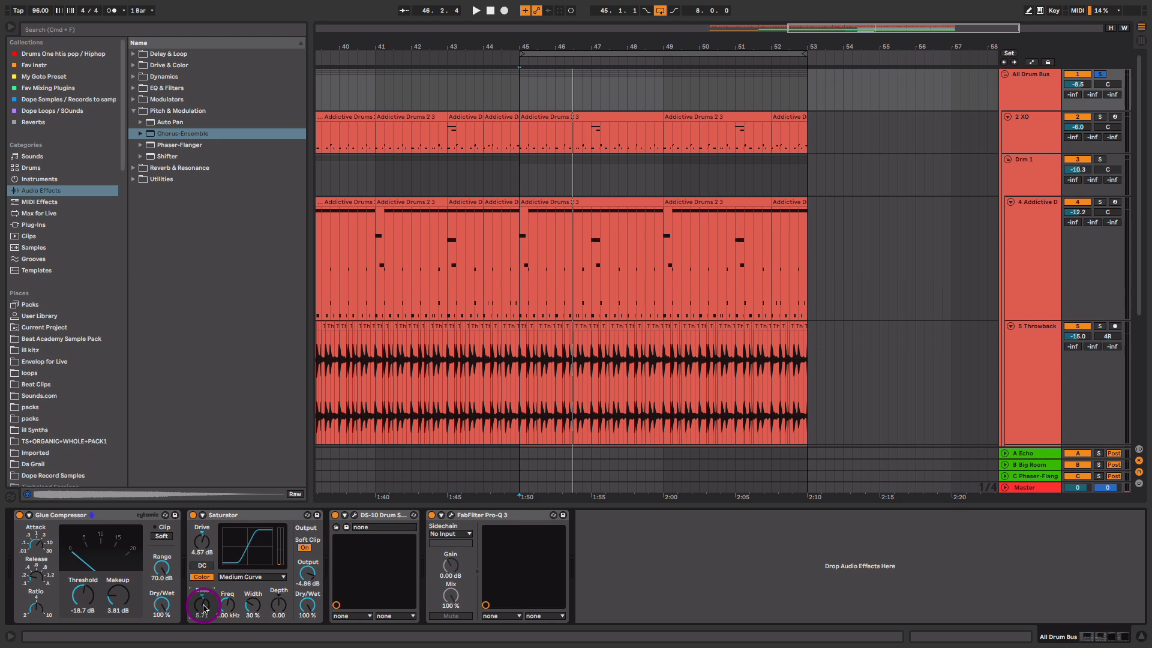
left_click_drag(202, 607, 204, 607)
left_click(354, 514)
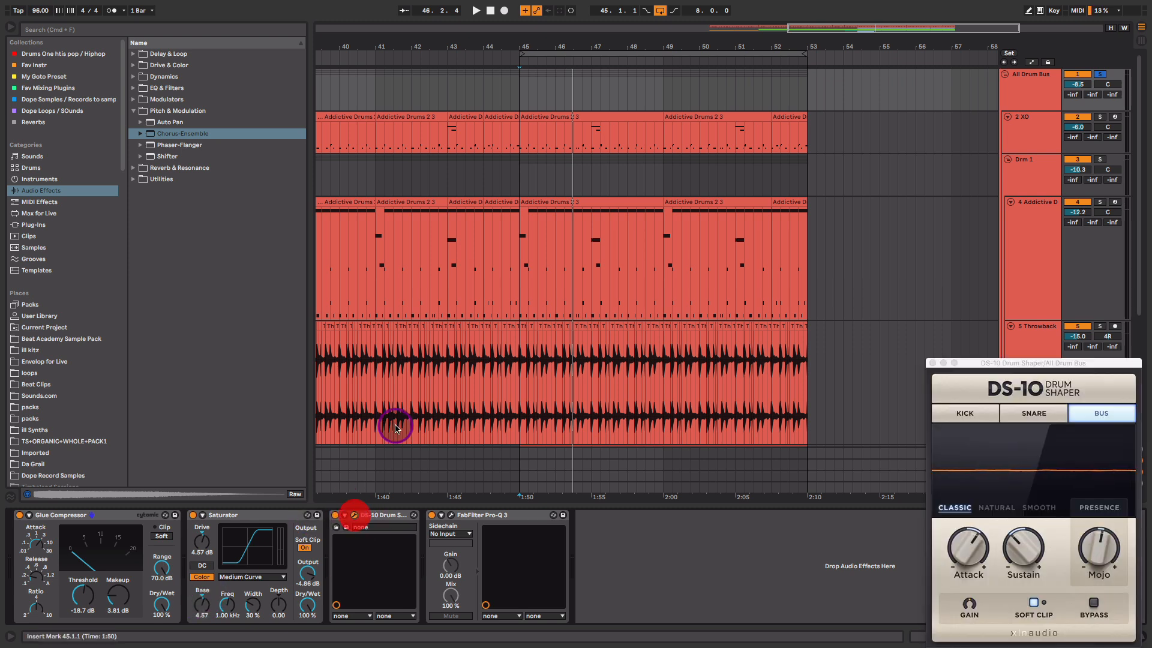
- Try DS-10 Sustain values during playback, settling at -47%
left_click_drag(1110, 362, 793, 292)
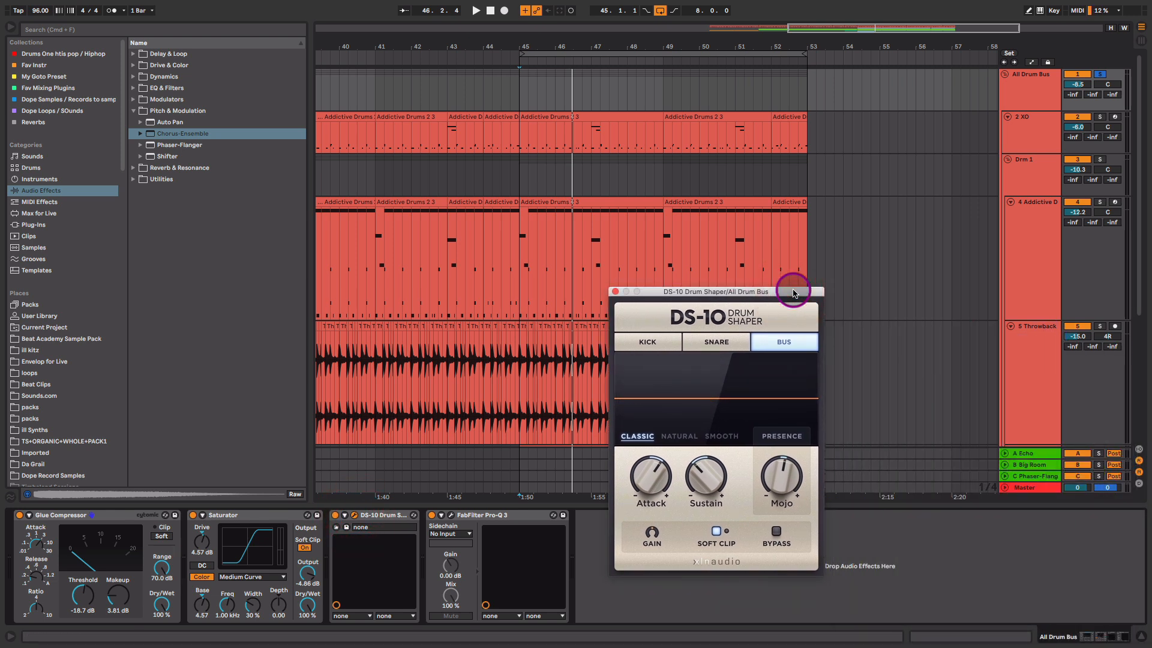
left_click_drag(717, 480, 723, 446)
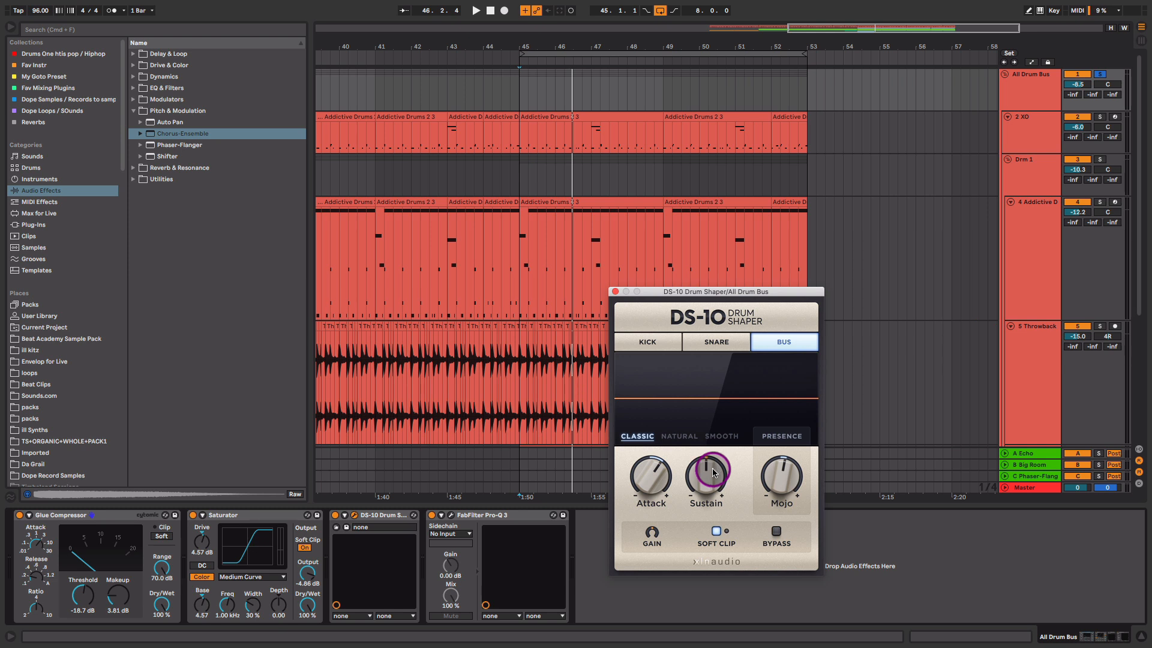
left_click(714, 471)
key("space")
left_click_drag(713, 472, 727, 406)
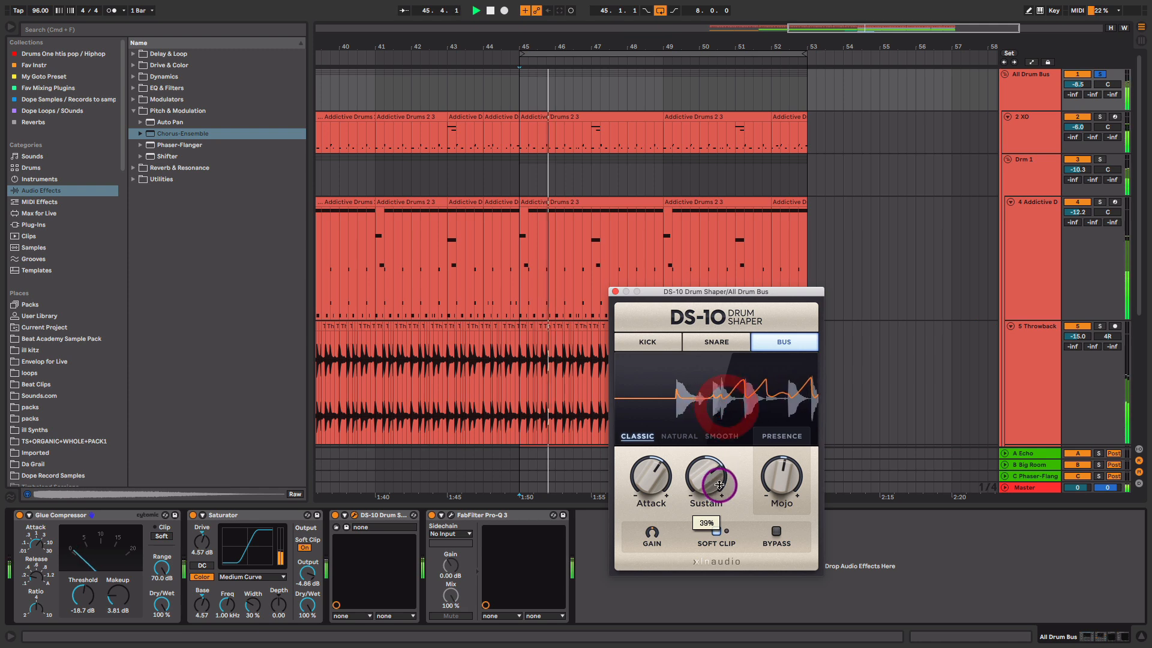
left_click_drag(715, 476, 689, 613)
- Open the Pro-Q 3 equaliser window, stop playback, and close it again
left_click(450, 514)
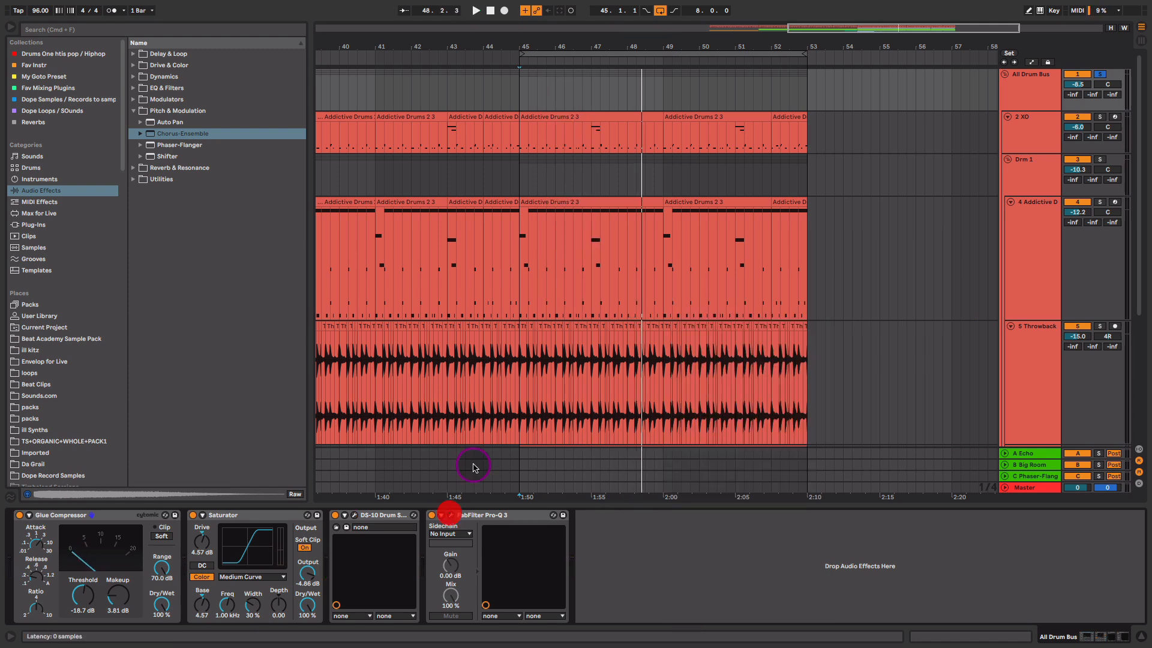
key("space")
left_click_drag(718, 117, 652, 121)
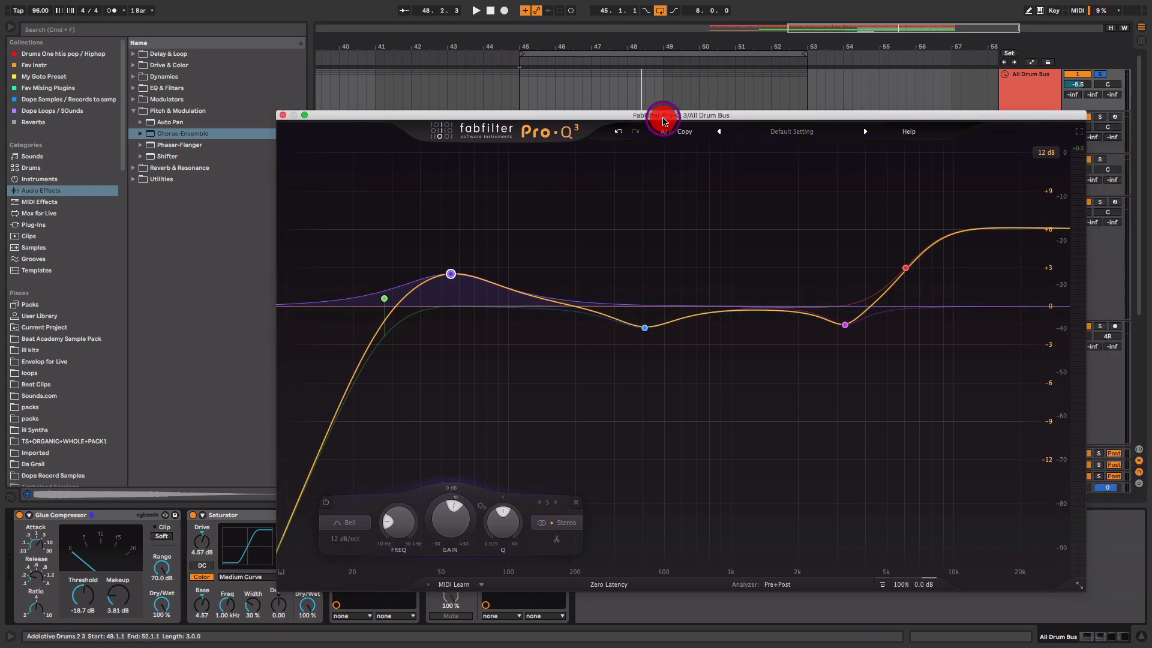
left_click(282, 115)
scroll(657, 198, "down", 5)
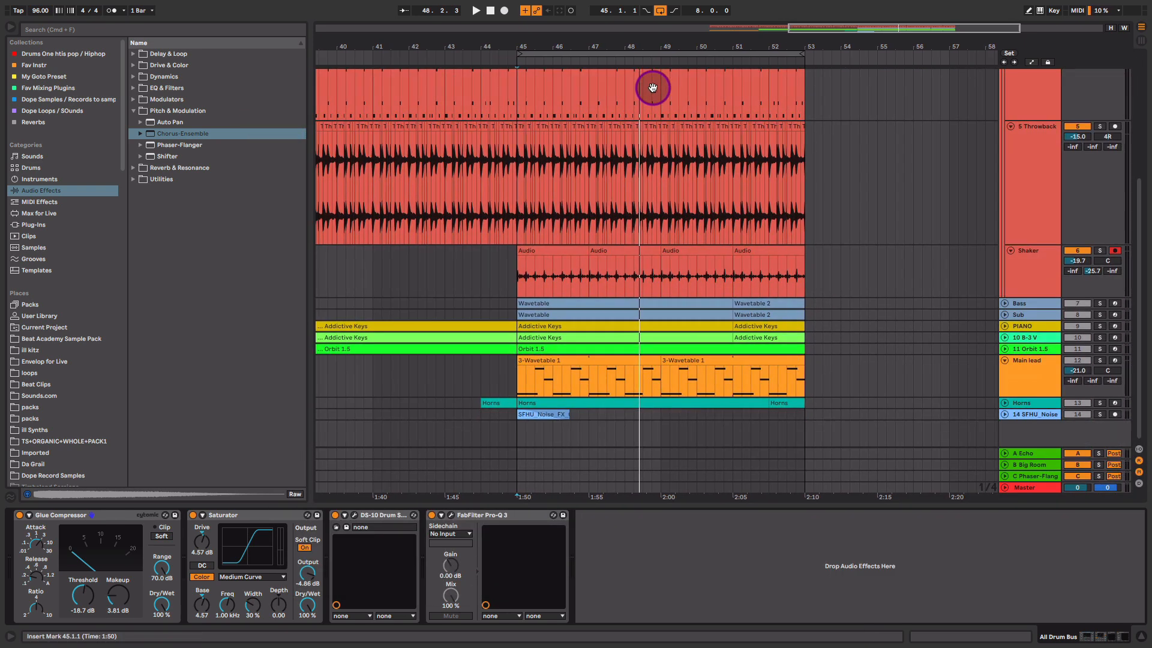
- Solo the Shaker track, enlarge its lane, rezoom the timeline and select its clip at bar 45
left_click(1038, 266)
left_click(1101, 251)
left_click_drag(1038, 296, 1043, 324)
left_click_drag(734, 46, 811, 75)
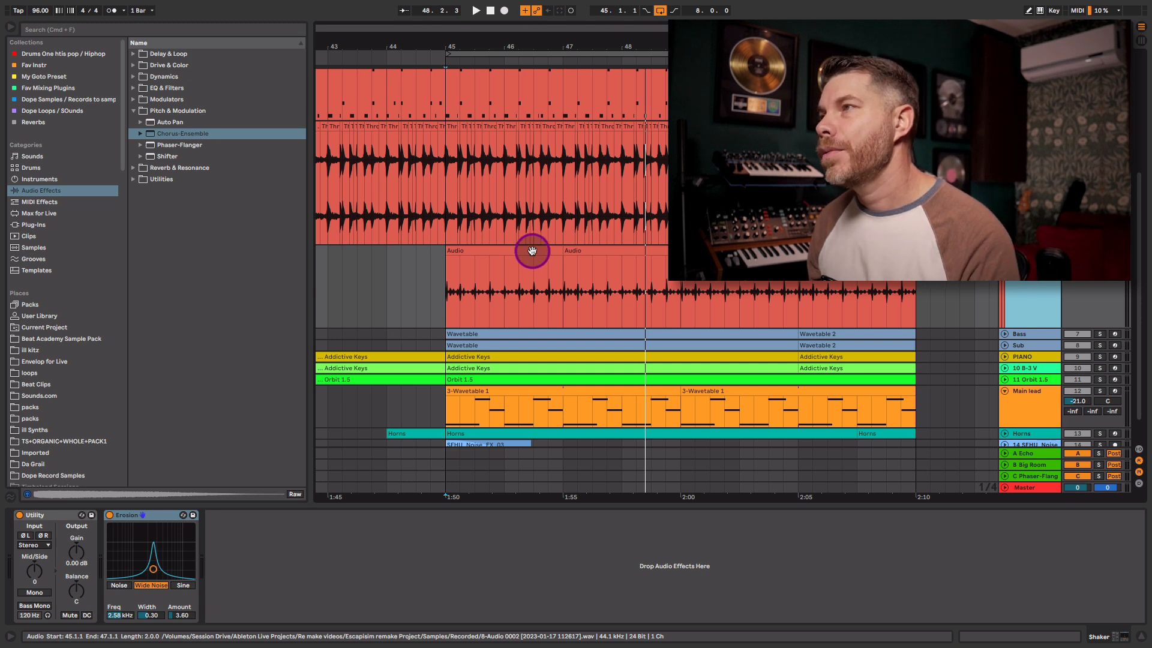
left_click(532, 251)
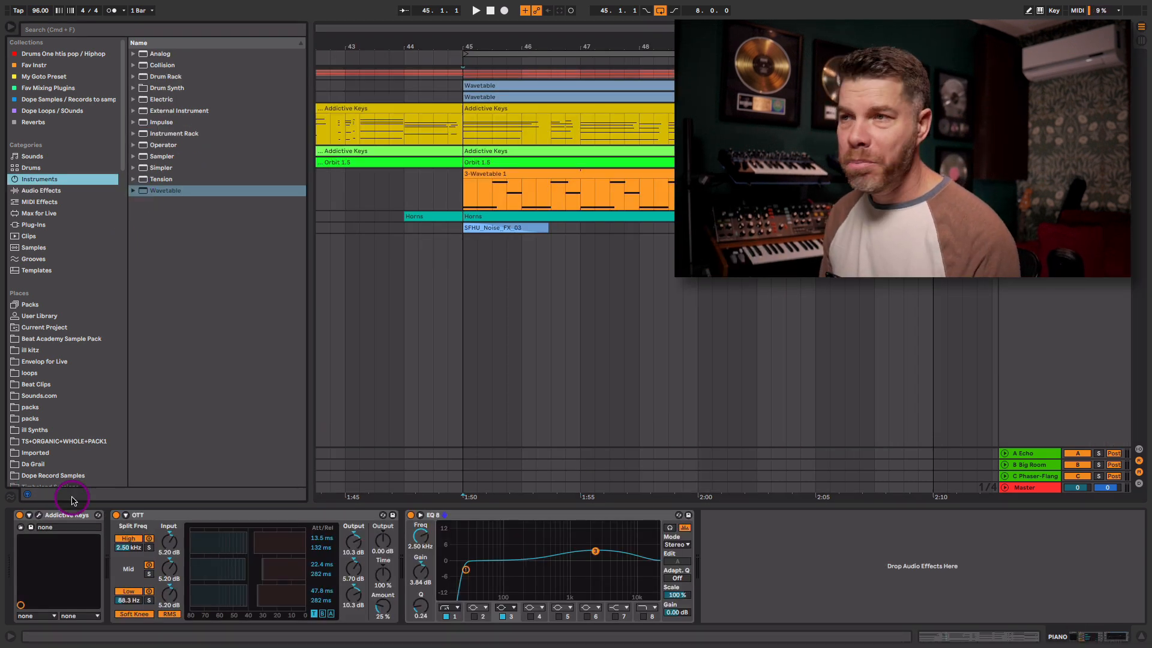
- Check the PIANO track's Addictive Keys plugin window, then select its OTT device
left_click(39, 517)
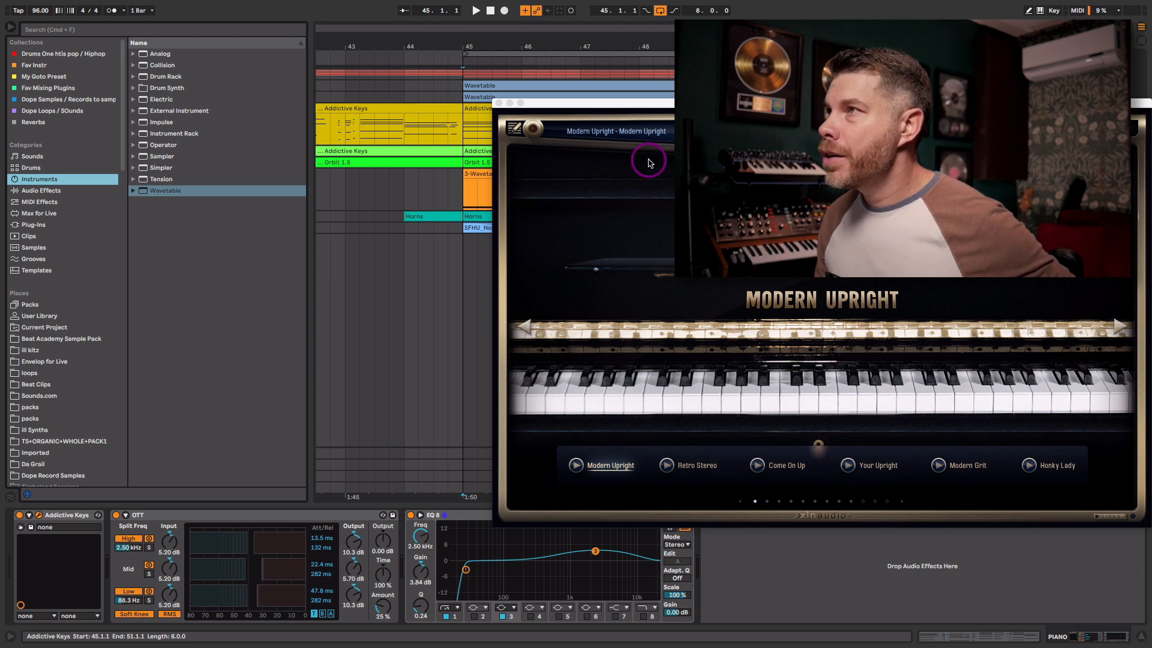
left_click(497, 106)
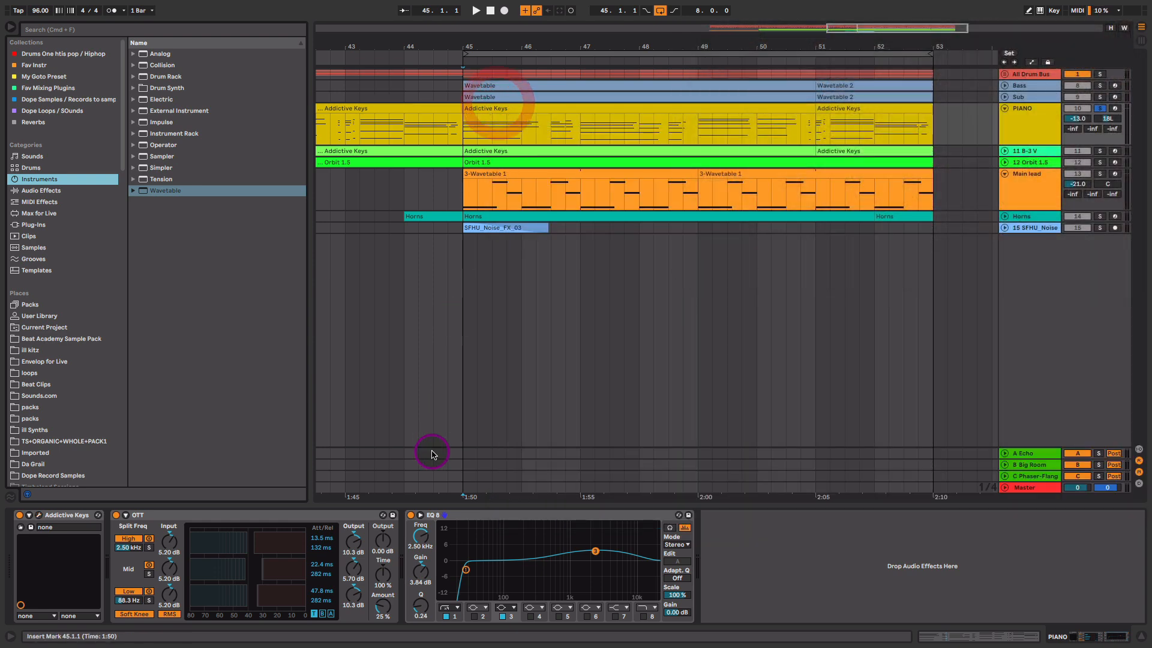
left_click(349, 513)
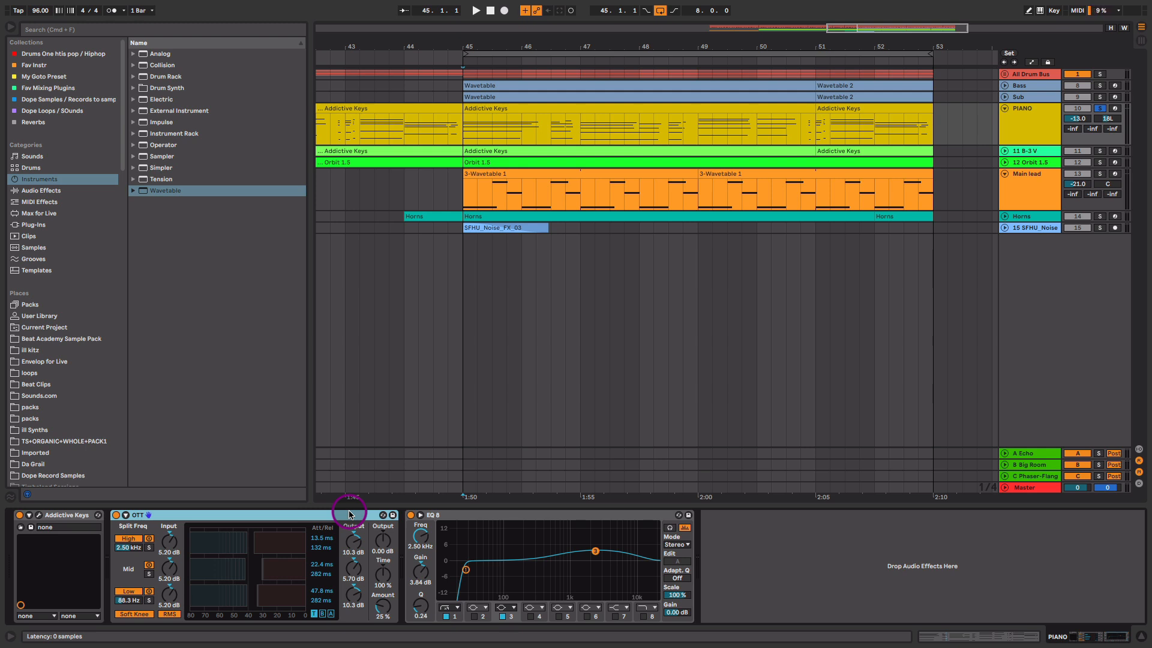
- Adjust the piano's OTT Amount by ear during playback, settling at 39%
left_click_drag(383, 605, 383, 612)
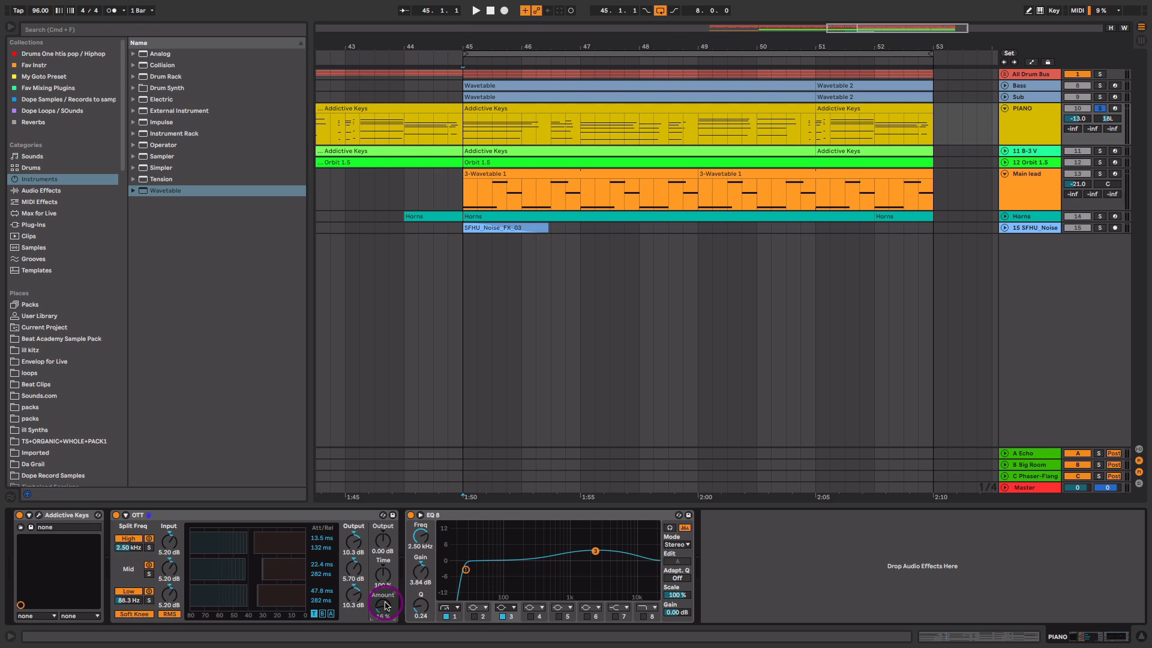
left_click_drag(384, 606, 384, 623)
left_click_drag(385, 607, 384, 645)
key("space")
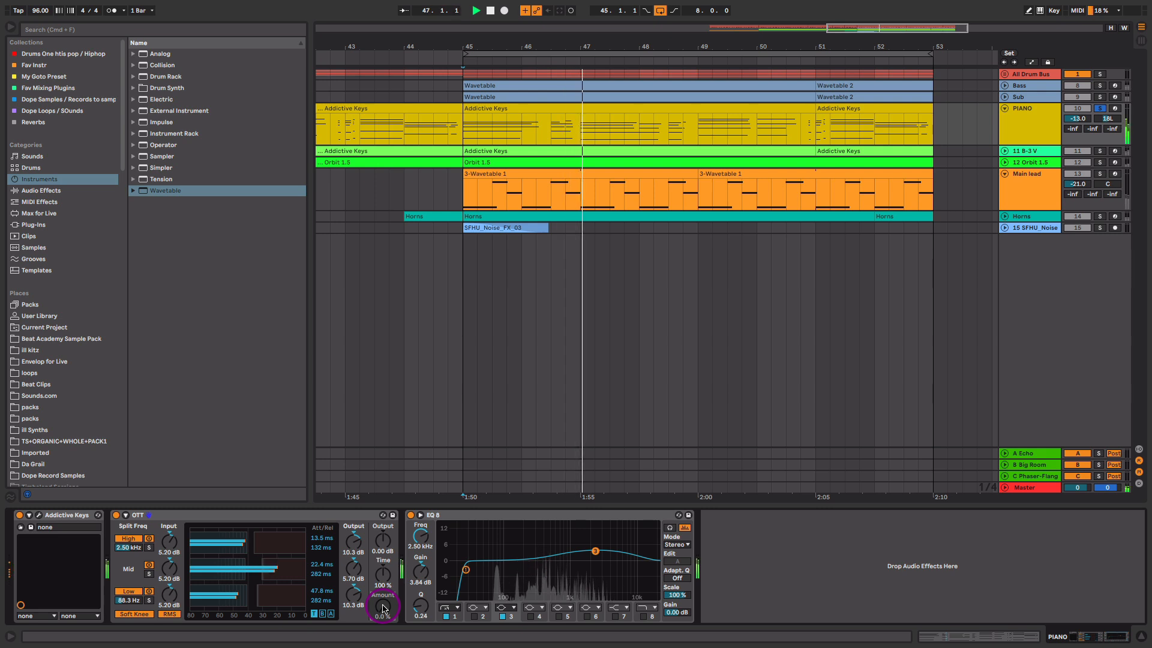
key("space")
left_click_drag(383, 610, 383, 613)
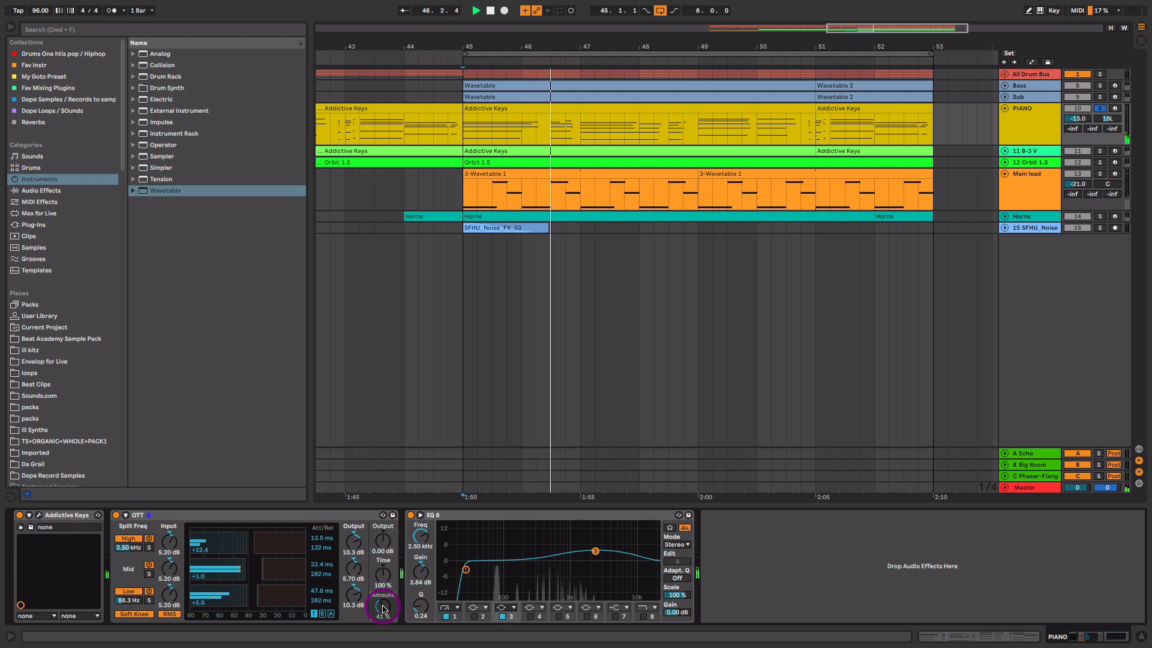
left_click_drag(383, 609, 383, 609)
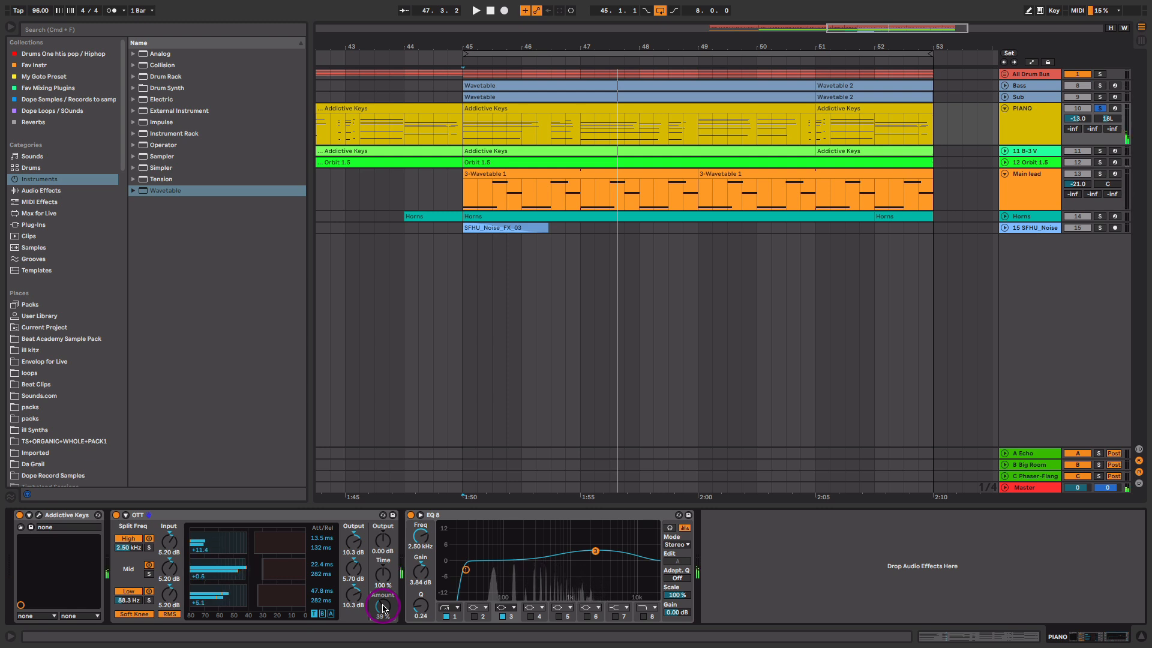
left_click_drag(383, 609, 540, 557)
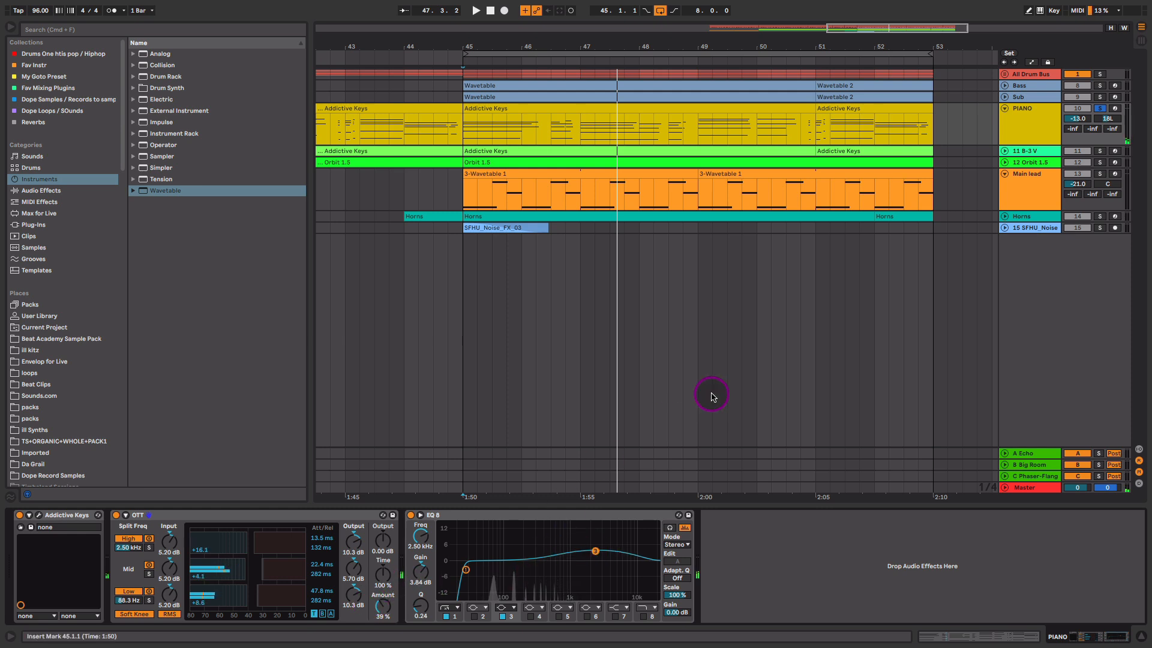
- Unfold and solo the 11 B-3 V organ track instead of the piano, and show its devices
left_click(1004, 151)
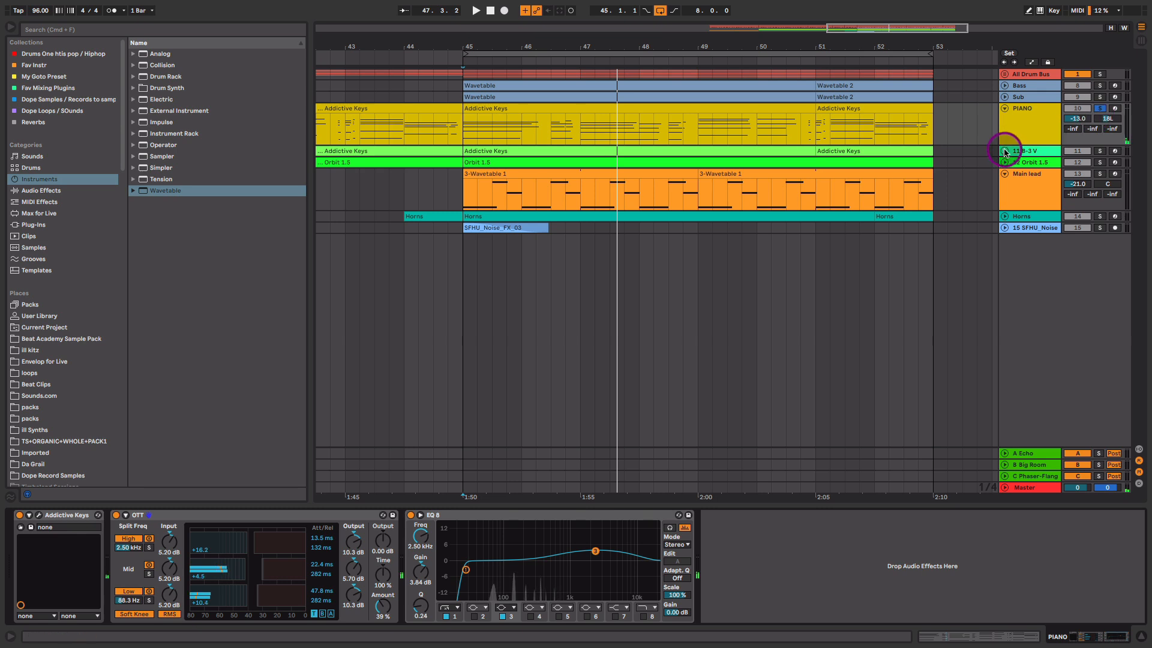
left_click(751, 108)
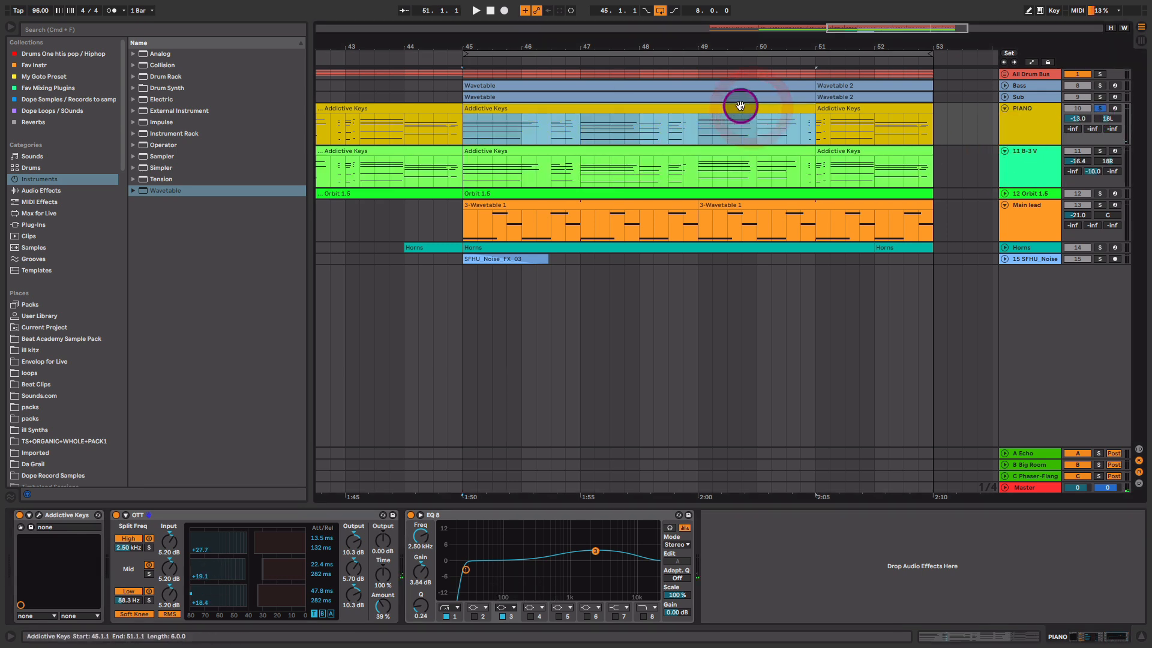
double_click(757, 110)
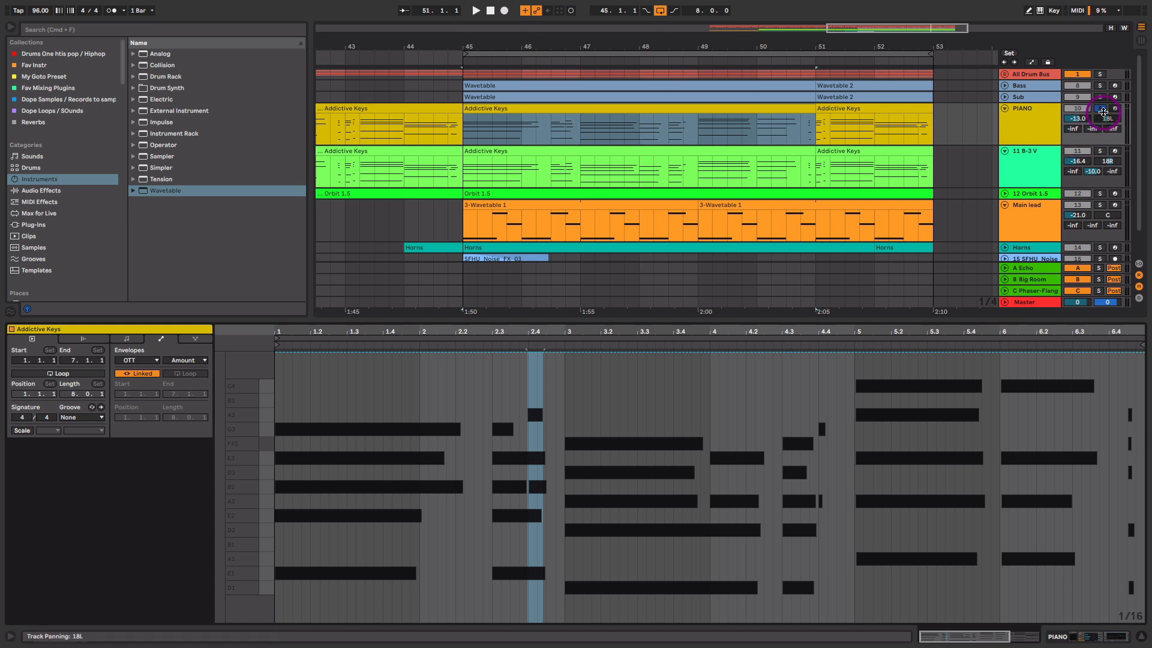
left_click(1099, 108)
left_click(1099, 151)
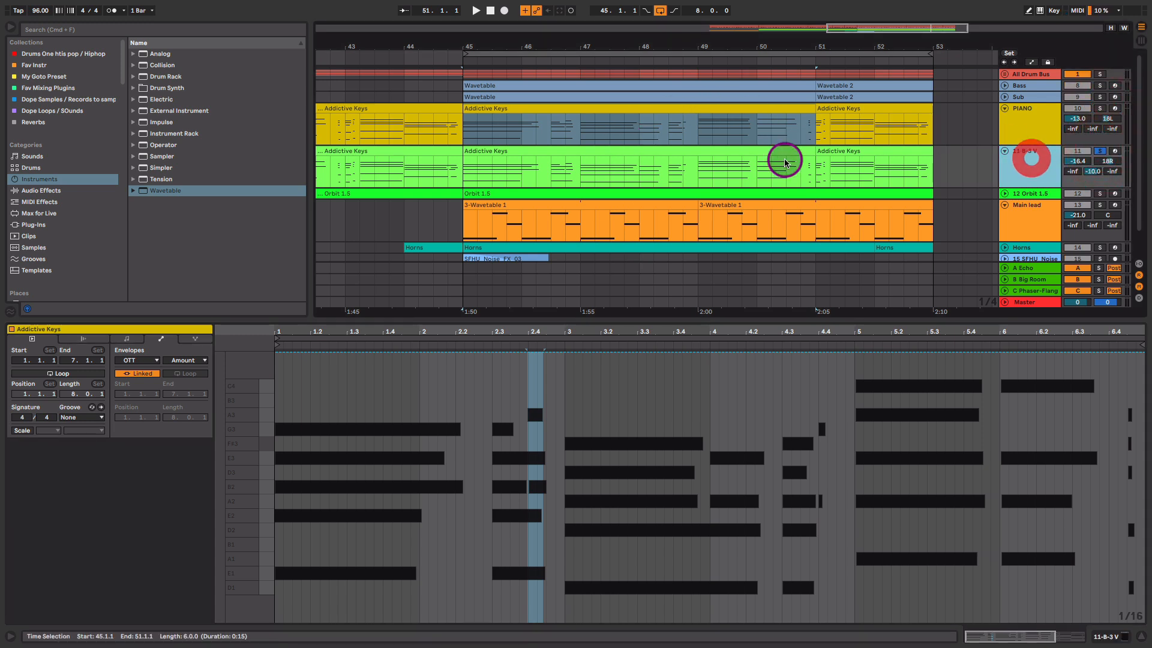
left_click(649, 150)
key("shift+Tab")
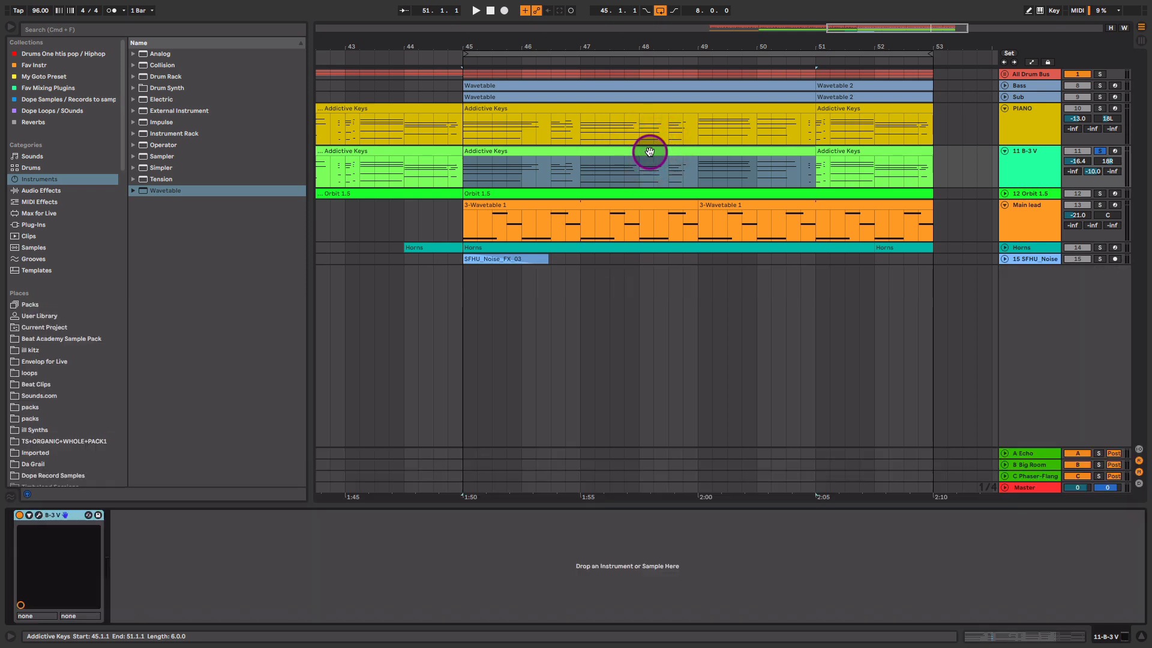
left_click(39, 514)
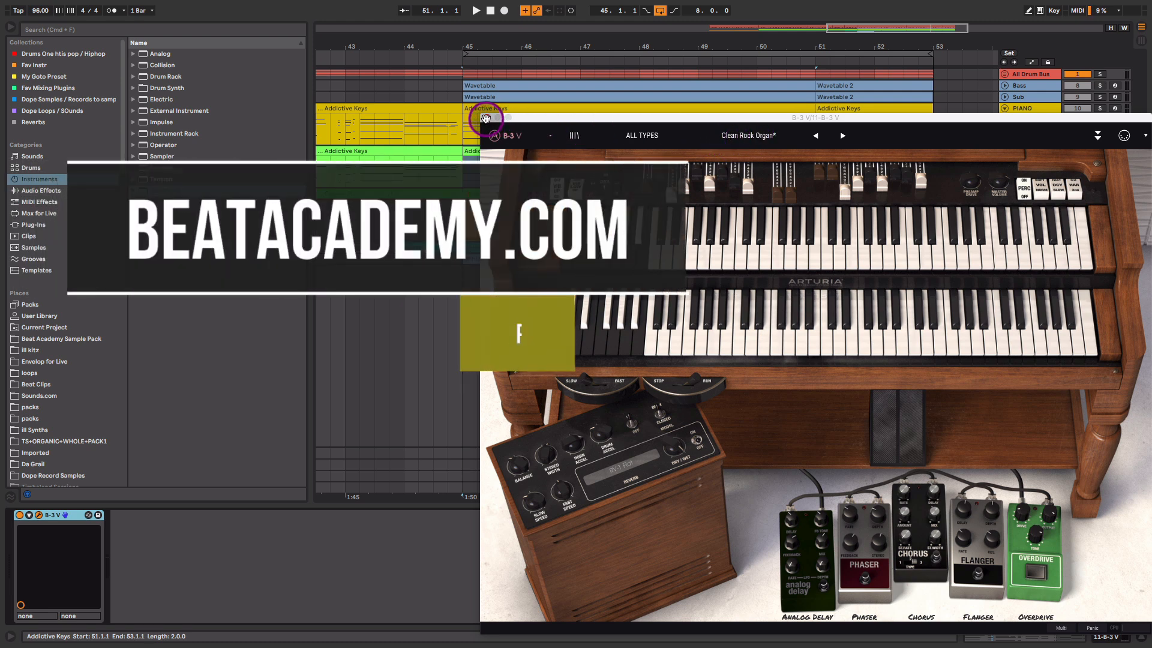
key("space")
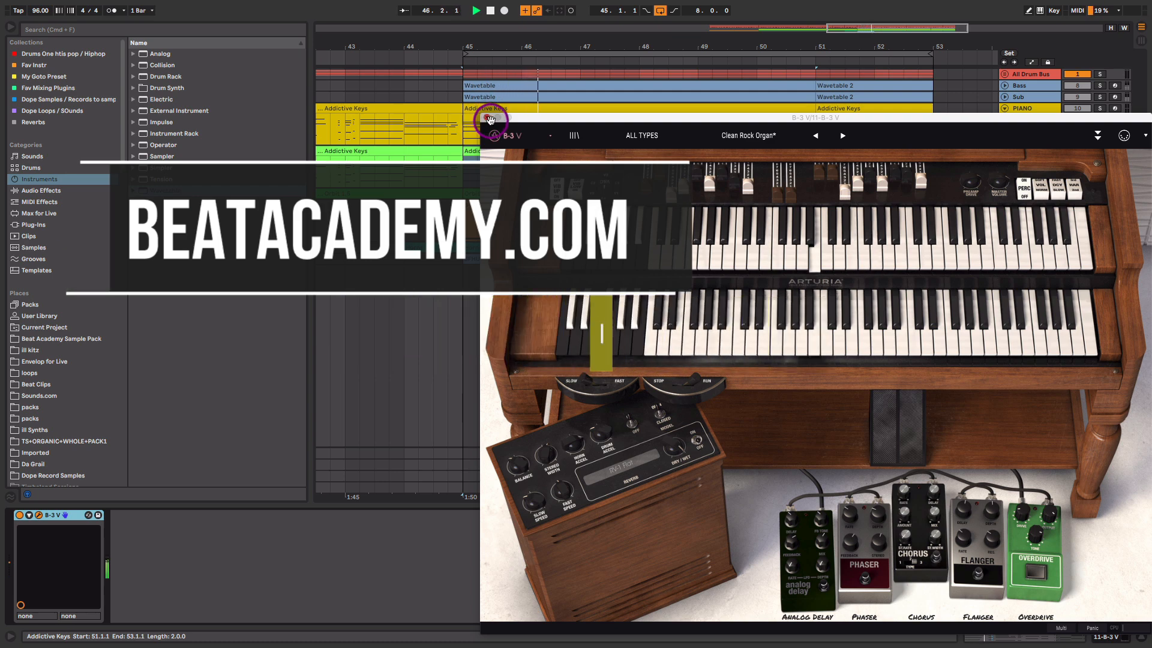
left_click_drag(557, 116, 461, 120)
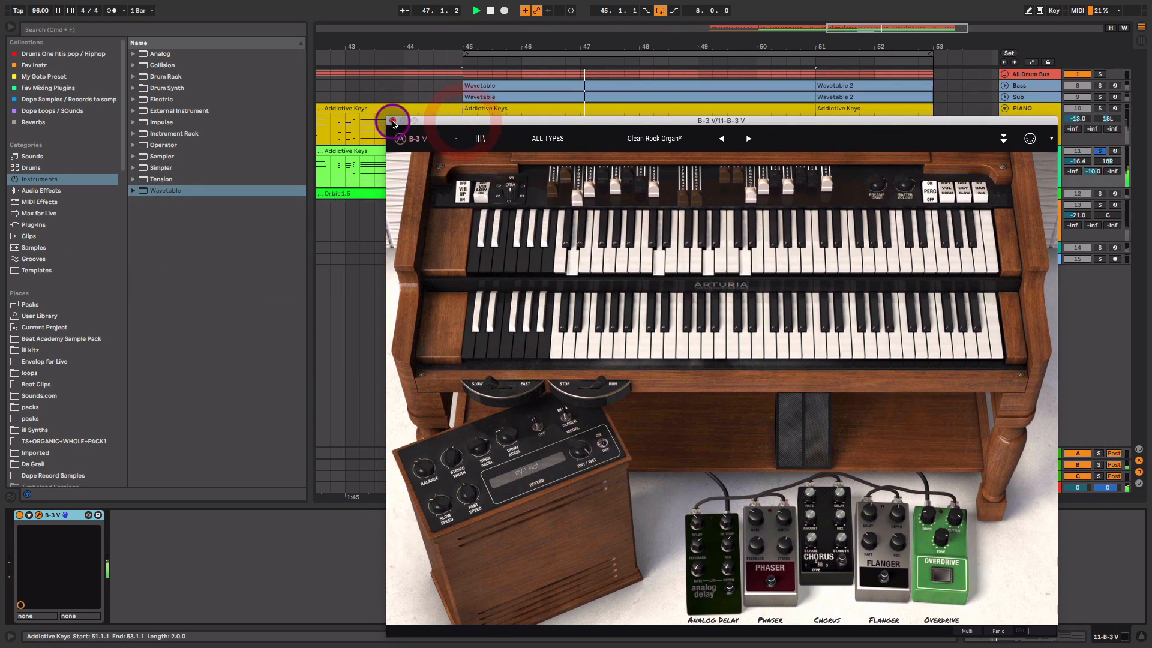
left_click(391, 120)
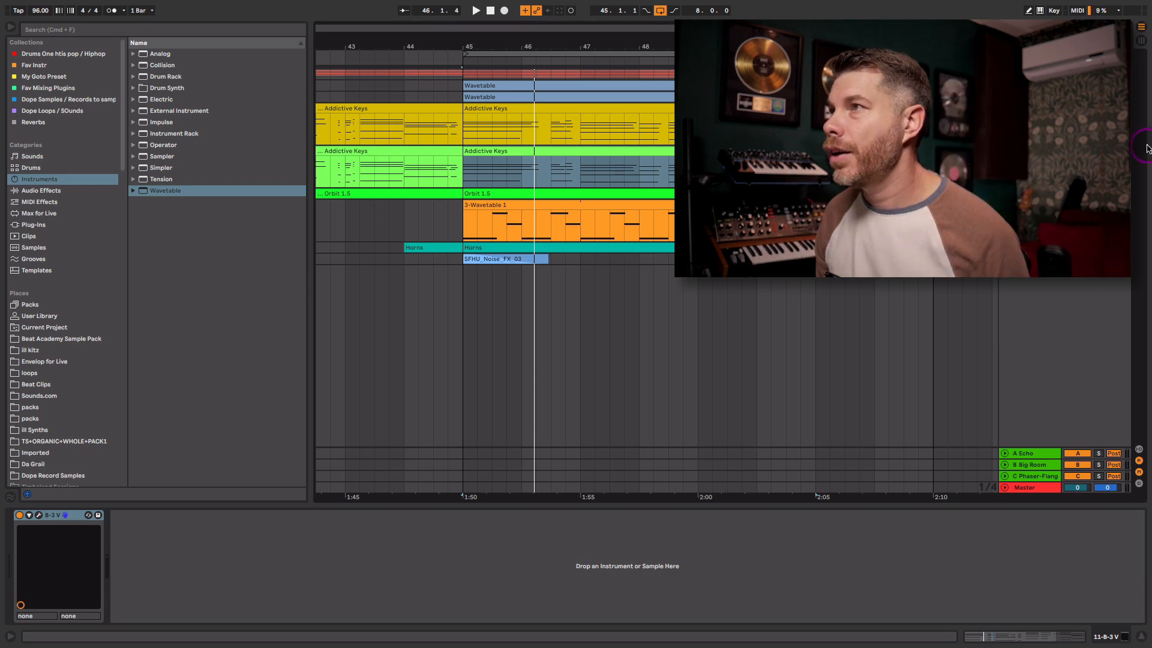
- Unfold 12 Orbit 1.5 and open its Orbit window with the Solaris preset, moved left
left_click(1004, 193)
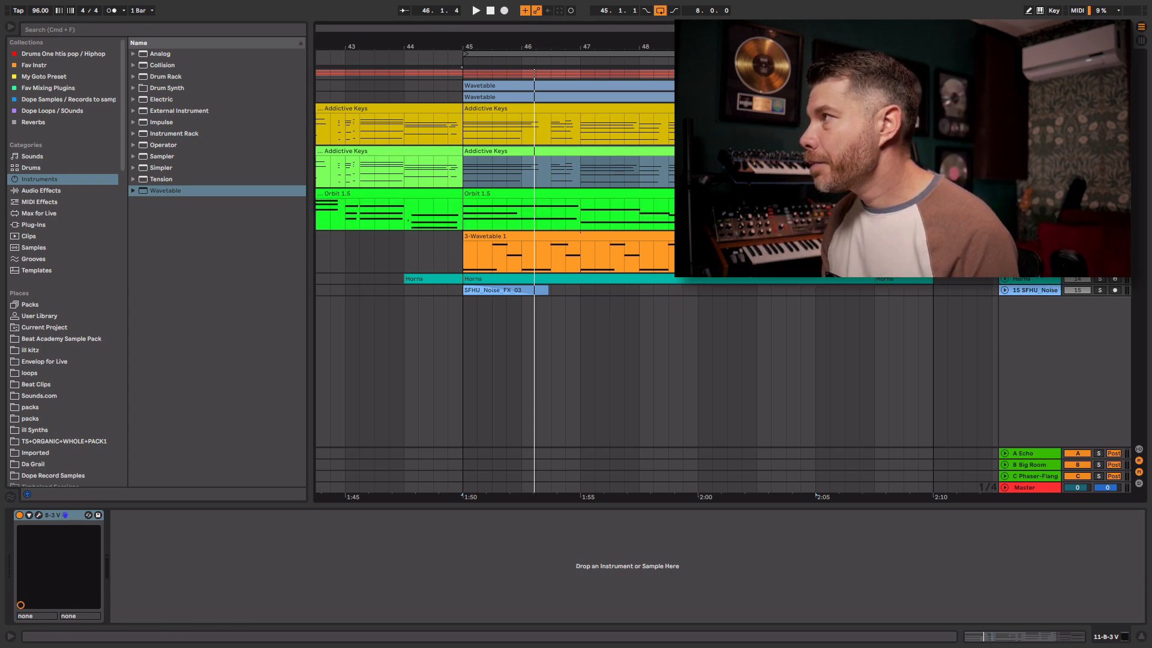
left_click(1029, 194)
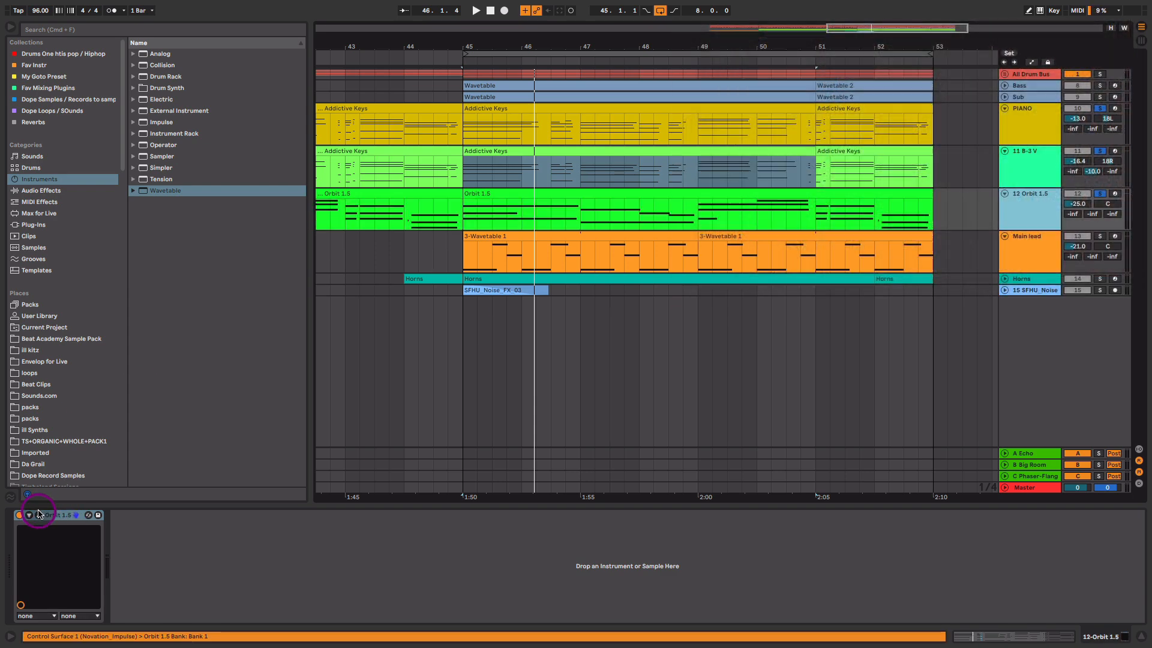
left_click(38, 514)
left_click_drag(949, 68, 339, 285)
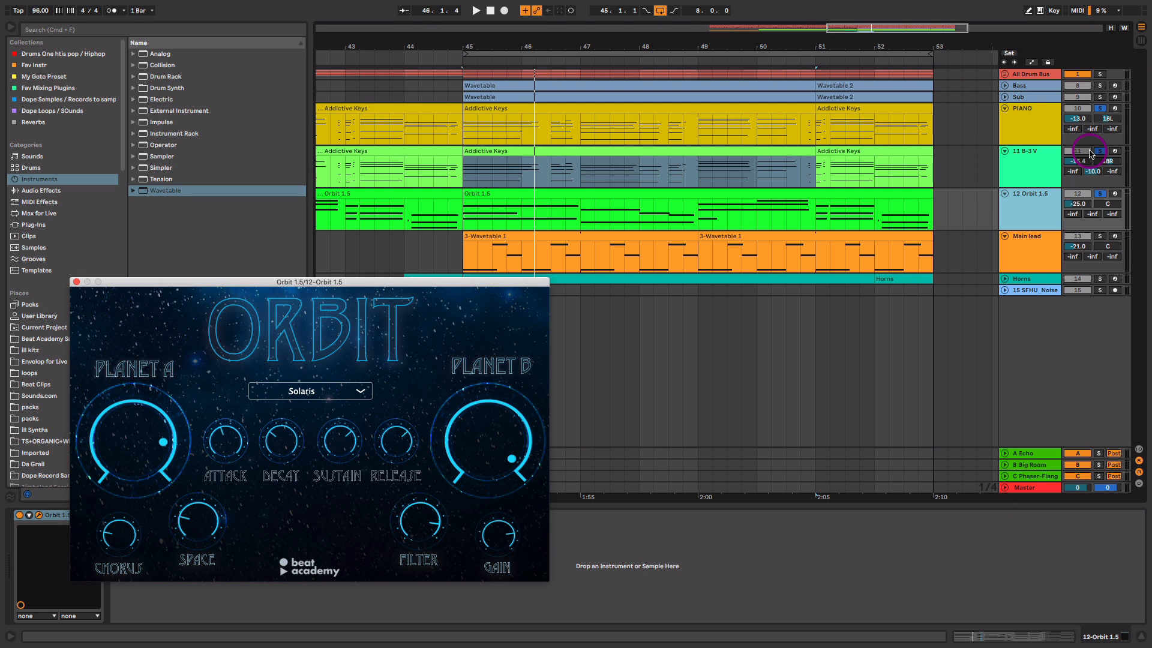
- Solo only the 12 Orbit 1.5 pad and raise its volume from -25.0 to about -16.6 dB
left_click(1107, 152)
left_click(1103, 196)
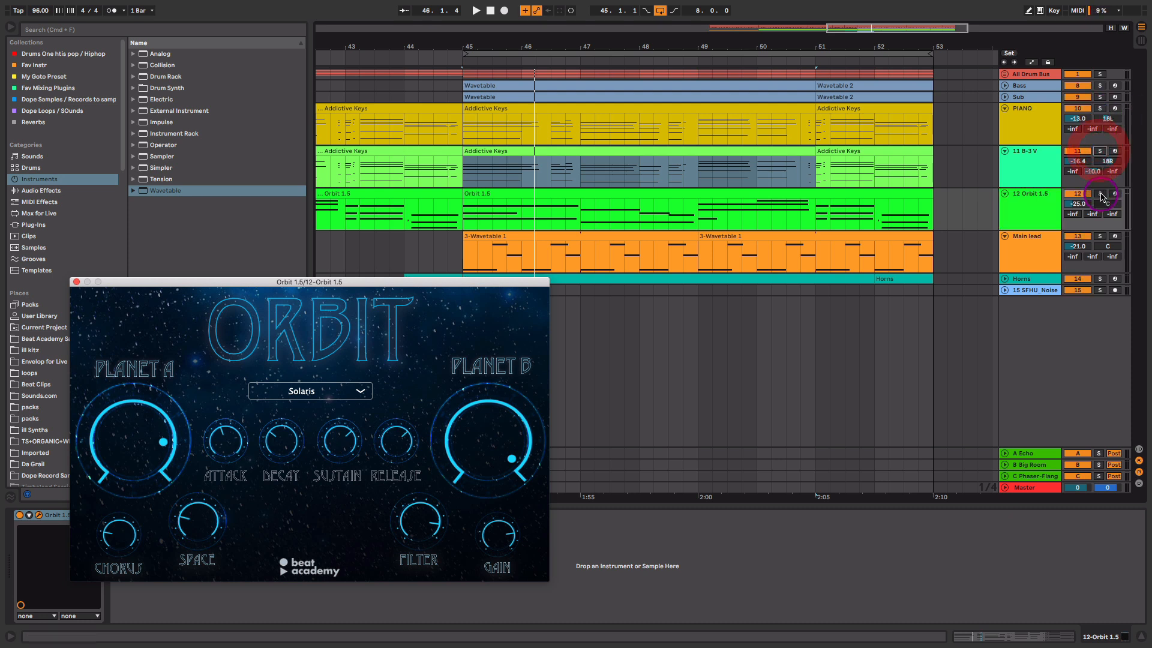
left_click(1102, 196)
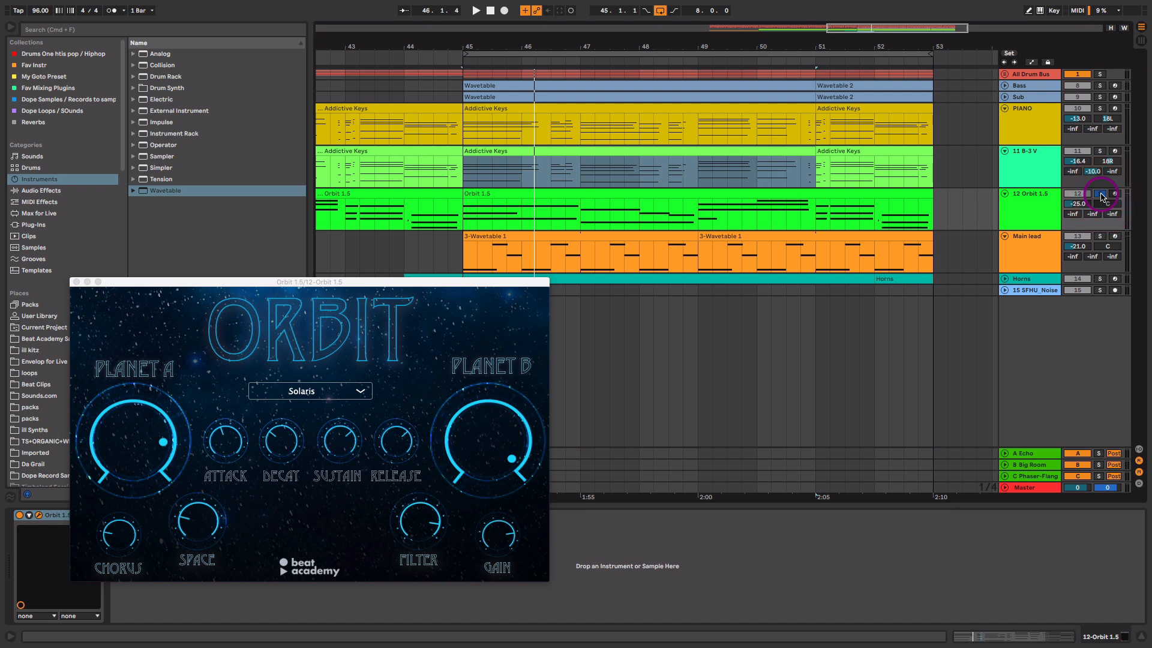
key("space")
left_click_drag(416, 281, 415, 195)
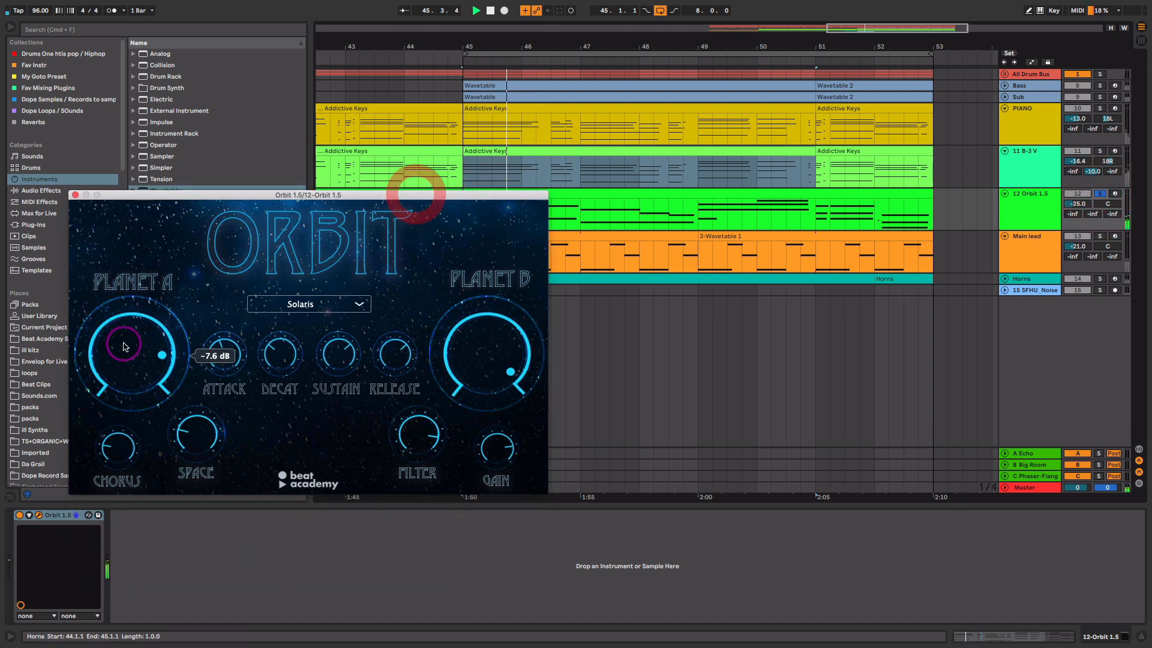
mouse_move(1085, 204)
left_mouse_down()
mouse_move(1086, 184)
mouse_move(1085, 207)
left_mouse_up()
key("space")
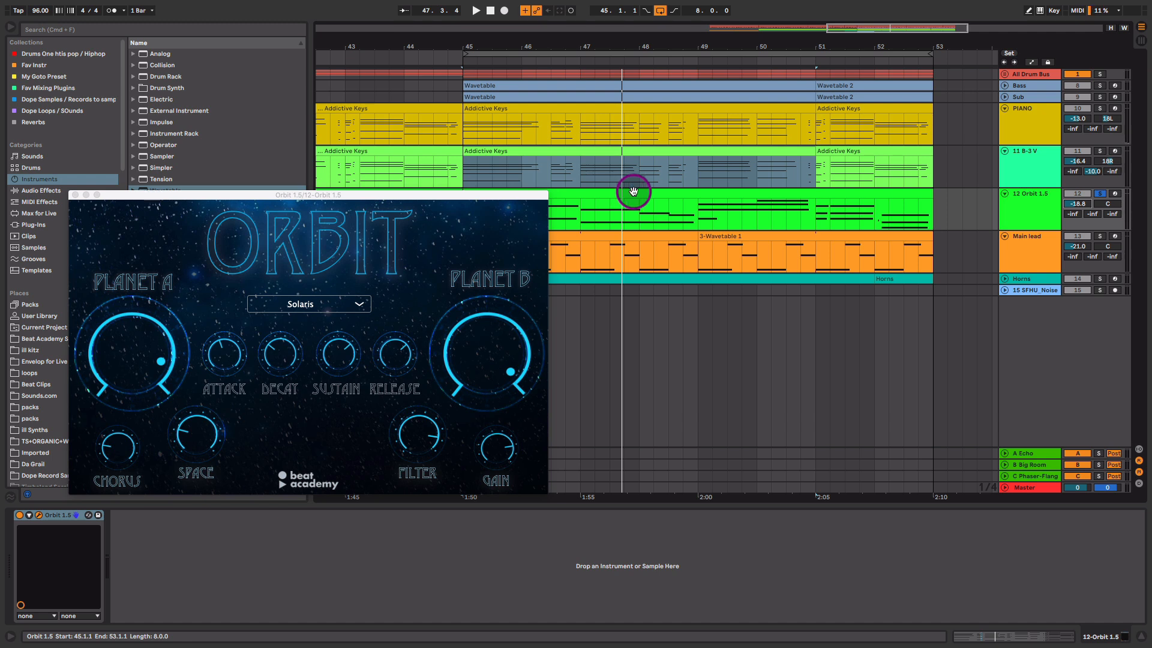
left_click(75, 195)
- Solo PIANO and B-3 V with Orbit, play from bar 45, and check Orbit's 3.8 s release
left_click(1100, 151)
left_click(1099, 108)
key("space")
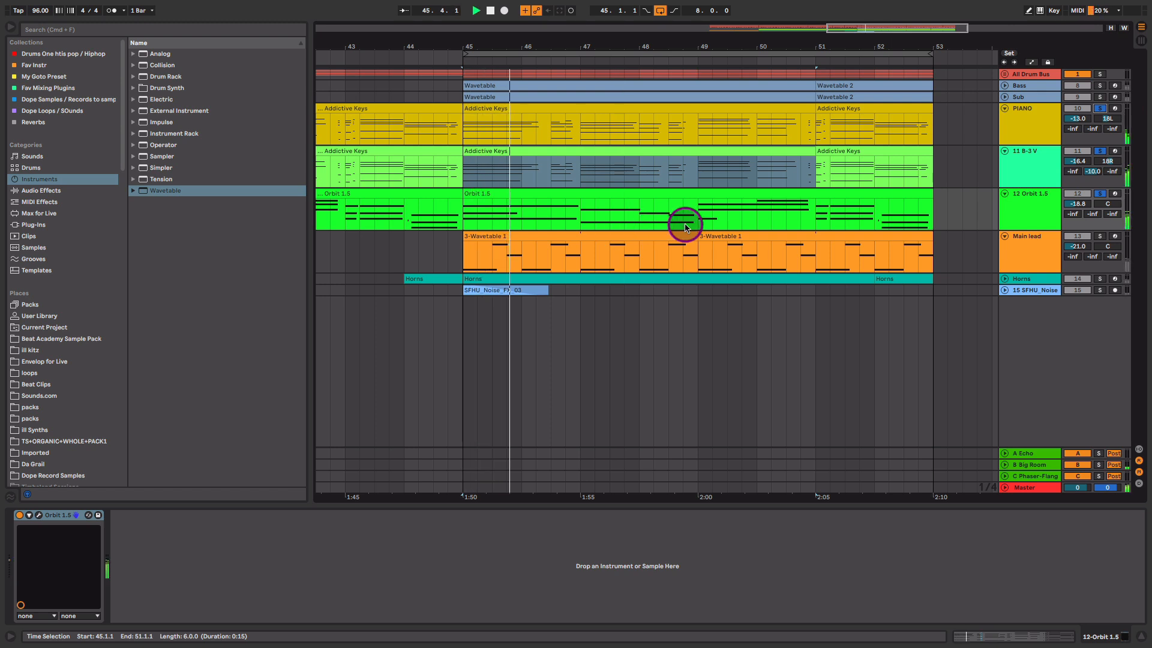
left_click(39, 515)
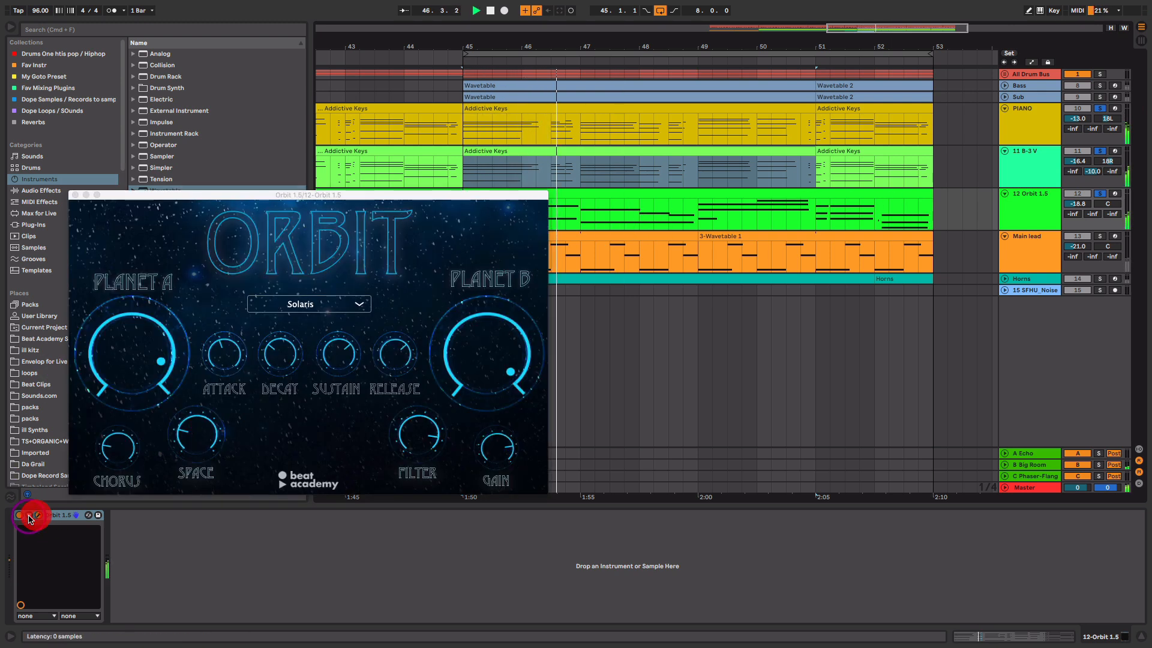
left_click_drag(416, 197, 367, 163)
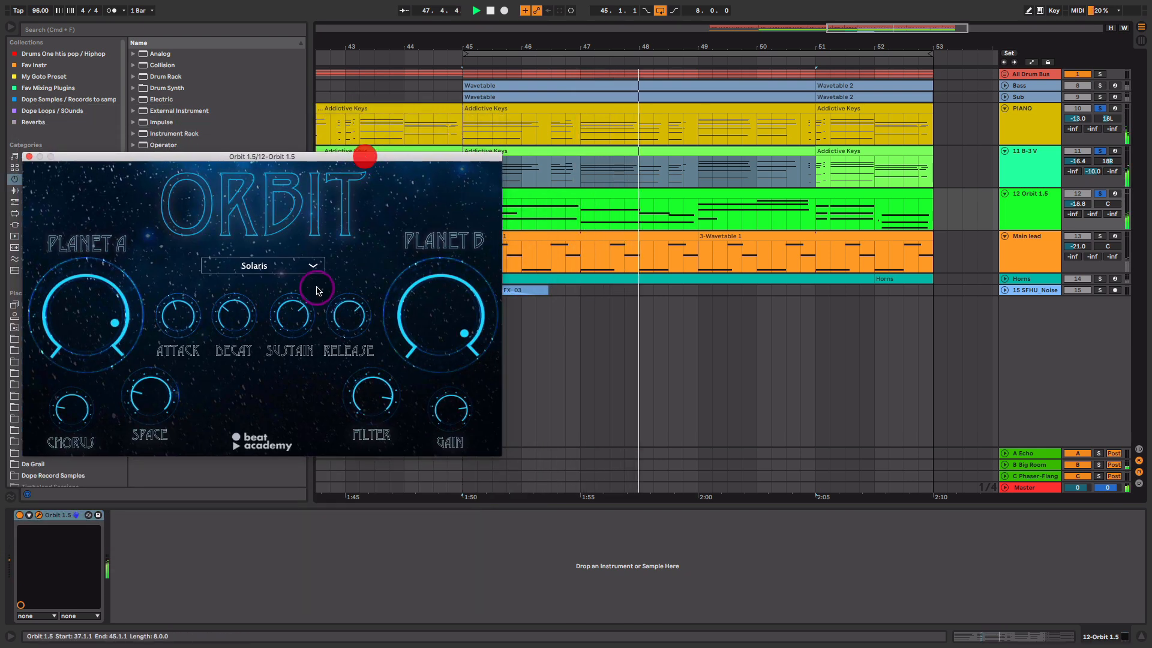
left_click(349, 325)
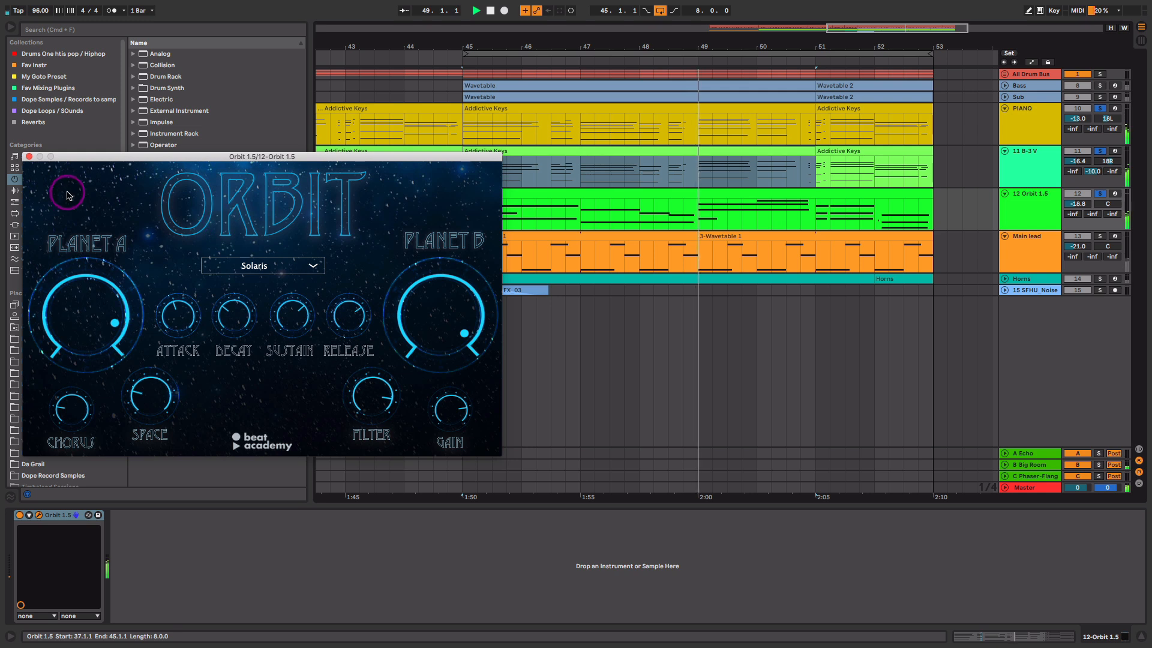
left_click(29, 156)
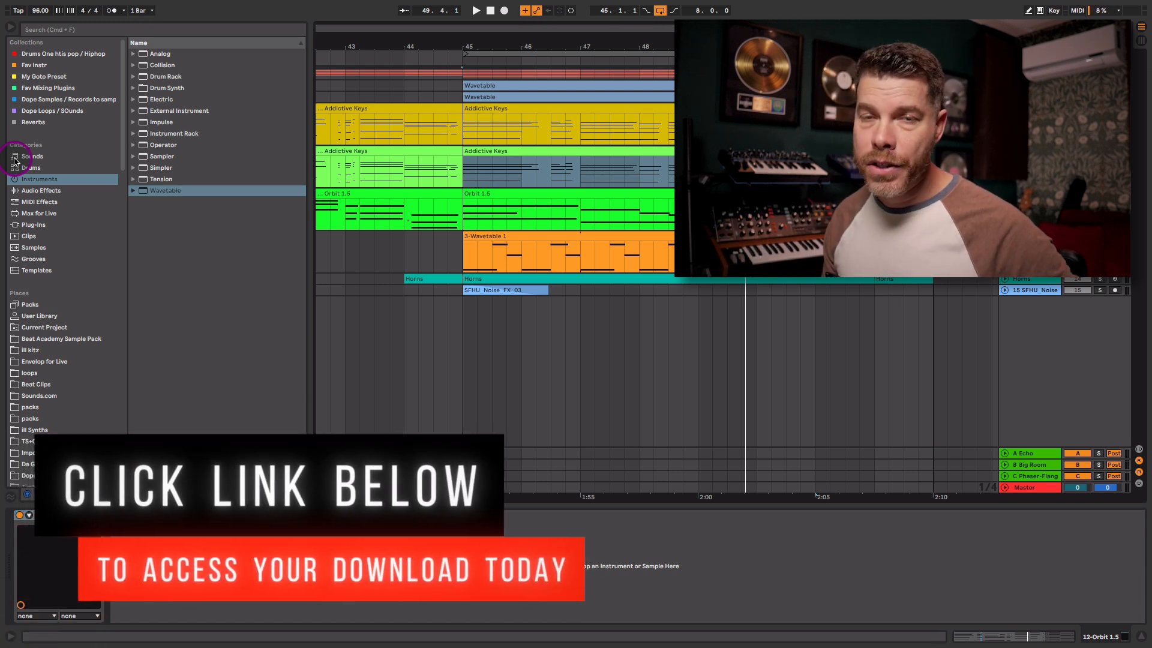
- Unfold and solo the Horns track, select its bar-45 clip, and show the Kontakt brass ensemble
left_click(562, 199)
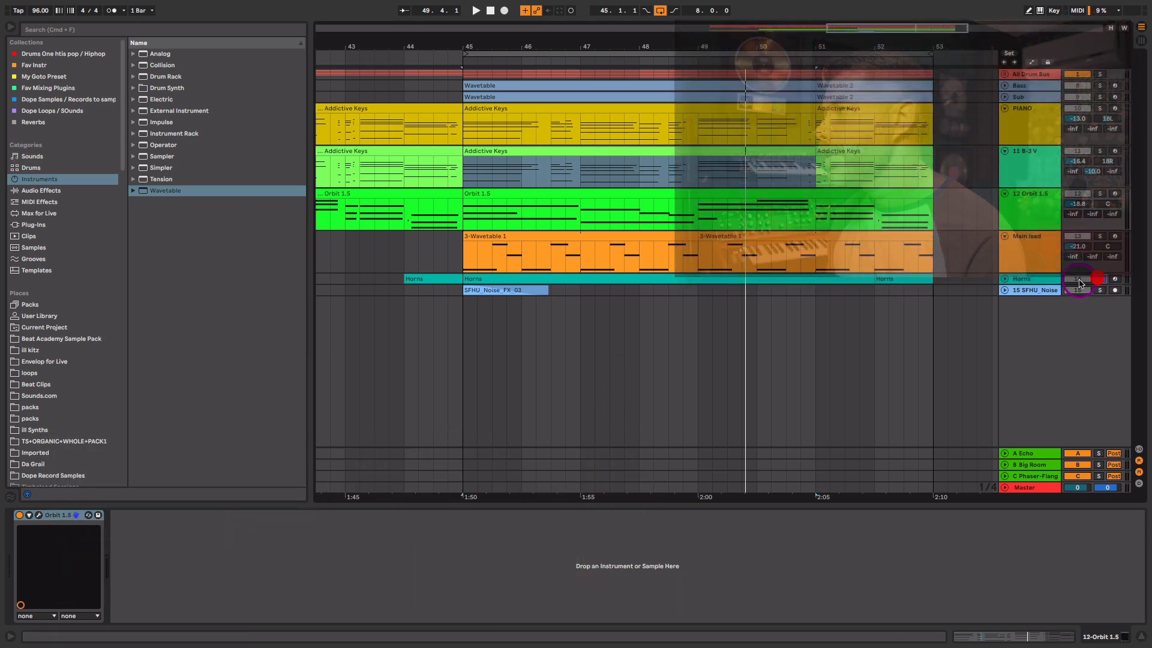
left_click(1099, 278)
left_click(1004, 279)
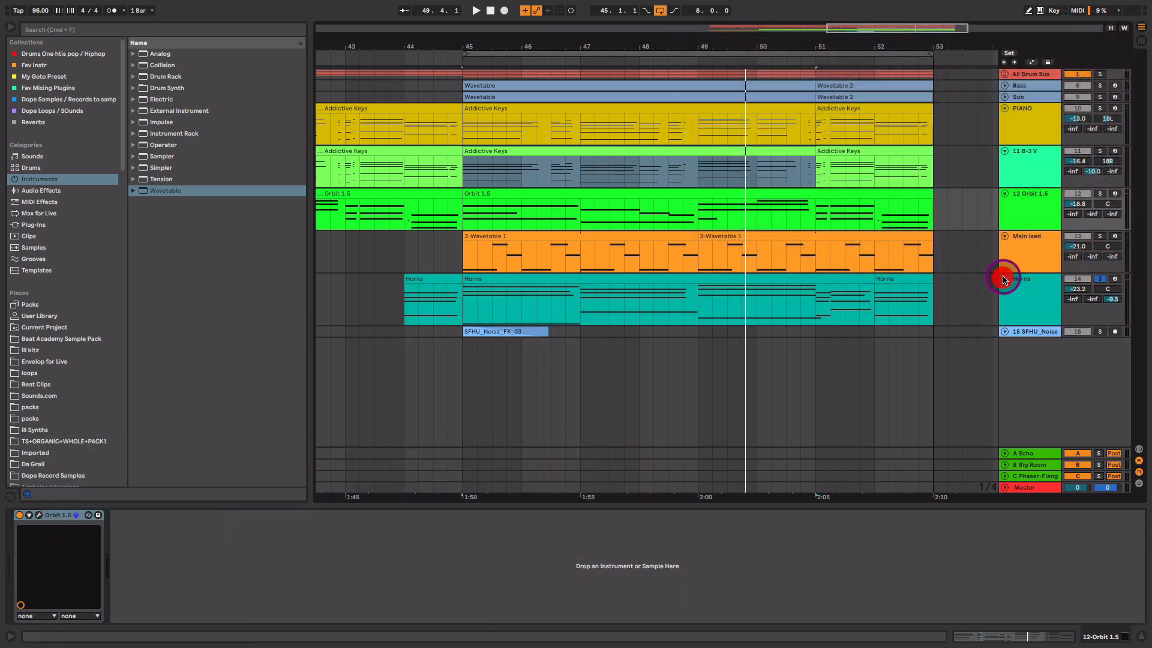
left_click(463, 306)
left_click(40, 516)
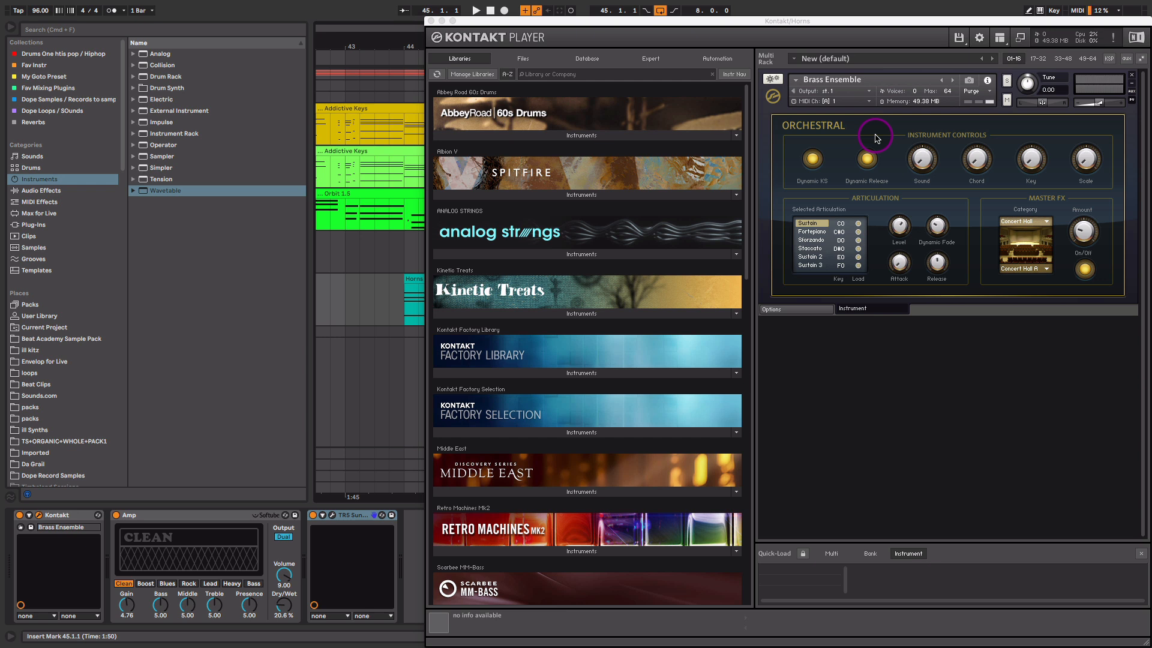
- Close Kontakt, then play the Horns clip with its MIDI notes shown in the editor
left_click(431, 20)
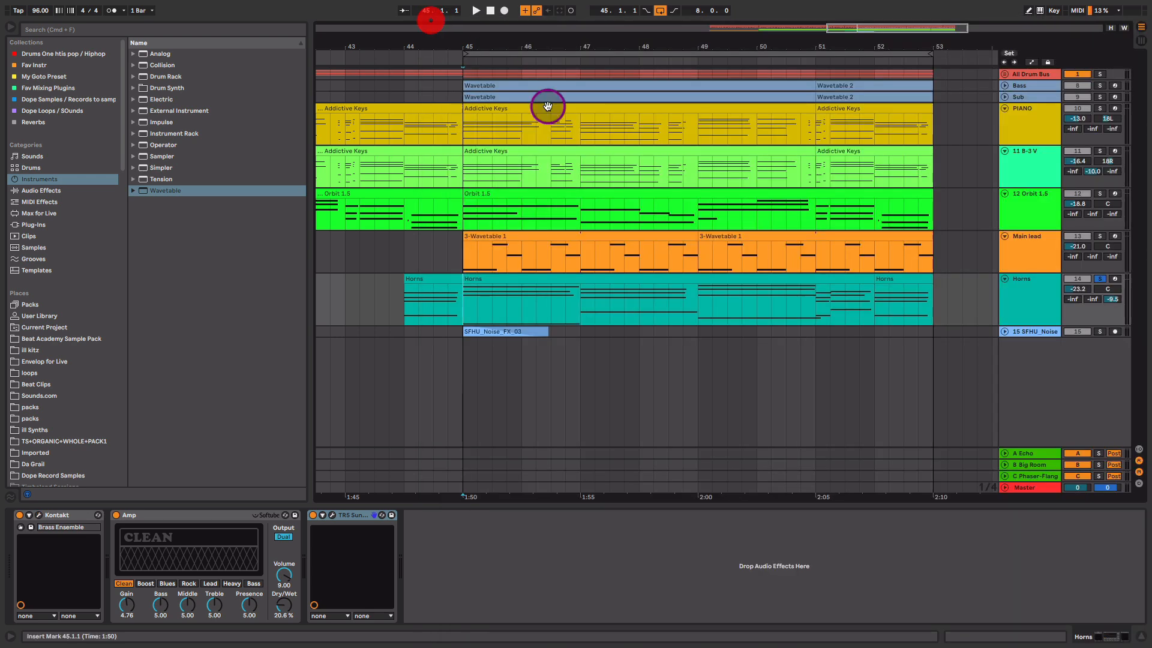
double_click(596, 283)
key("space")
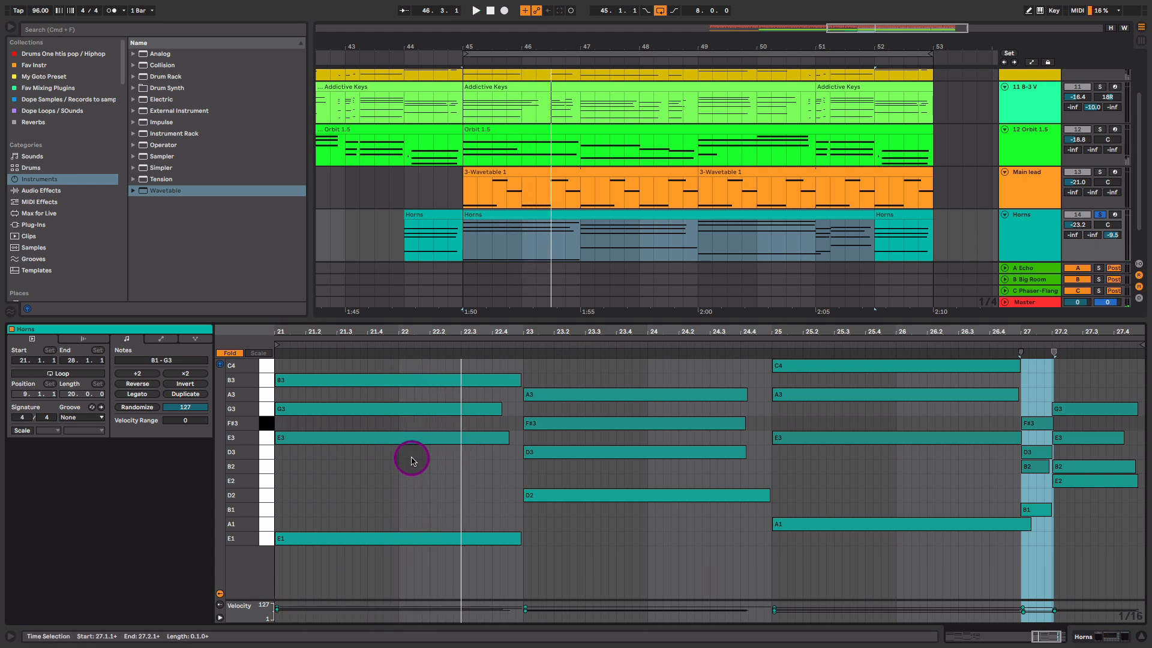
- Set the Horns clip's low E1 note to velocity 102, auditioning from bar 45
left_click(353, 539)
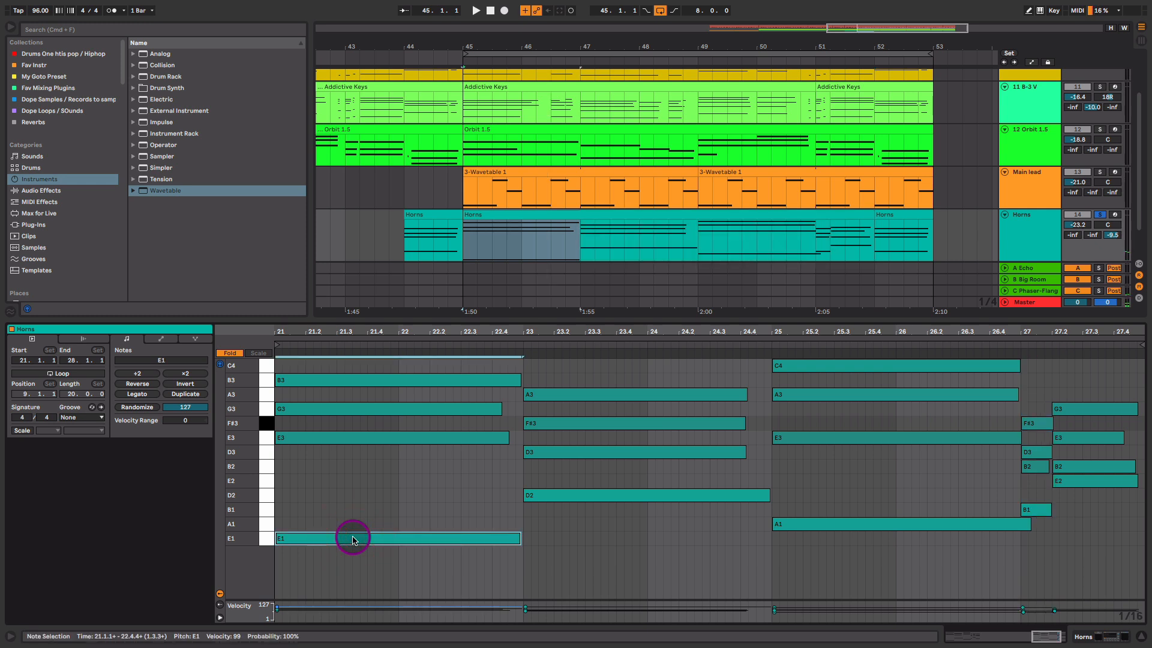
left_click_drag(381, 485, 397, 369)
left_click(379, 538)
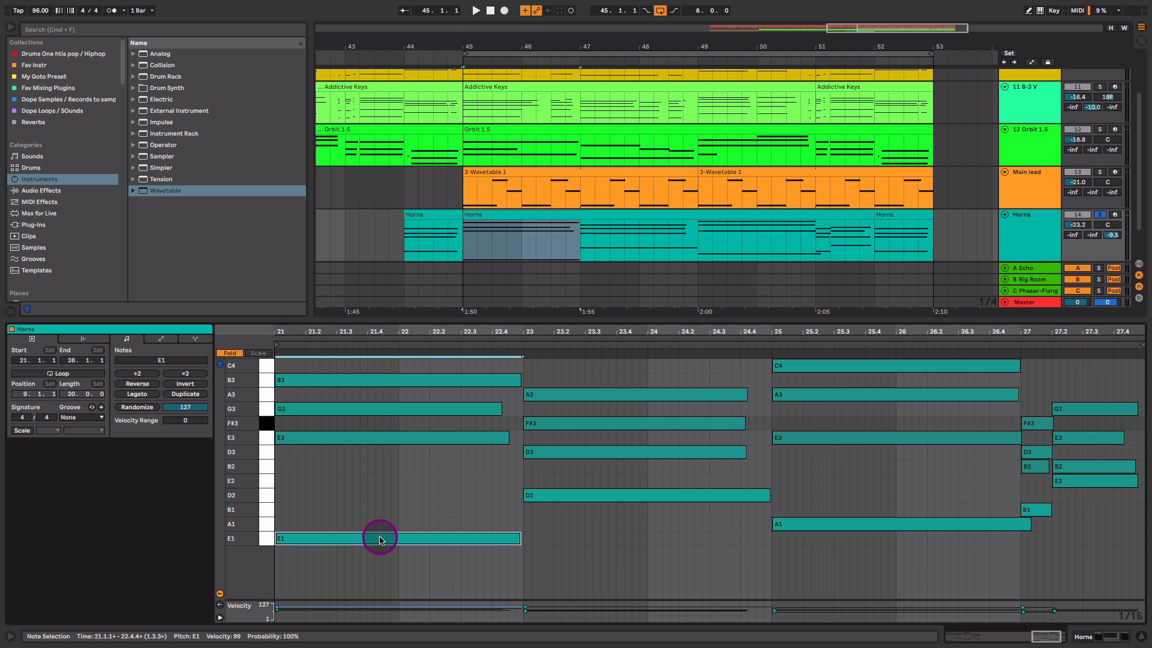
left_click_drag(379, 538, 381, 539)
key("space")
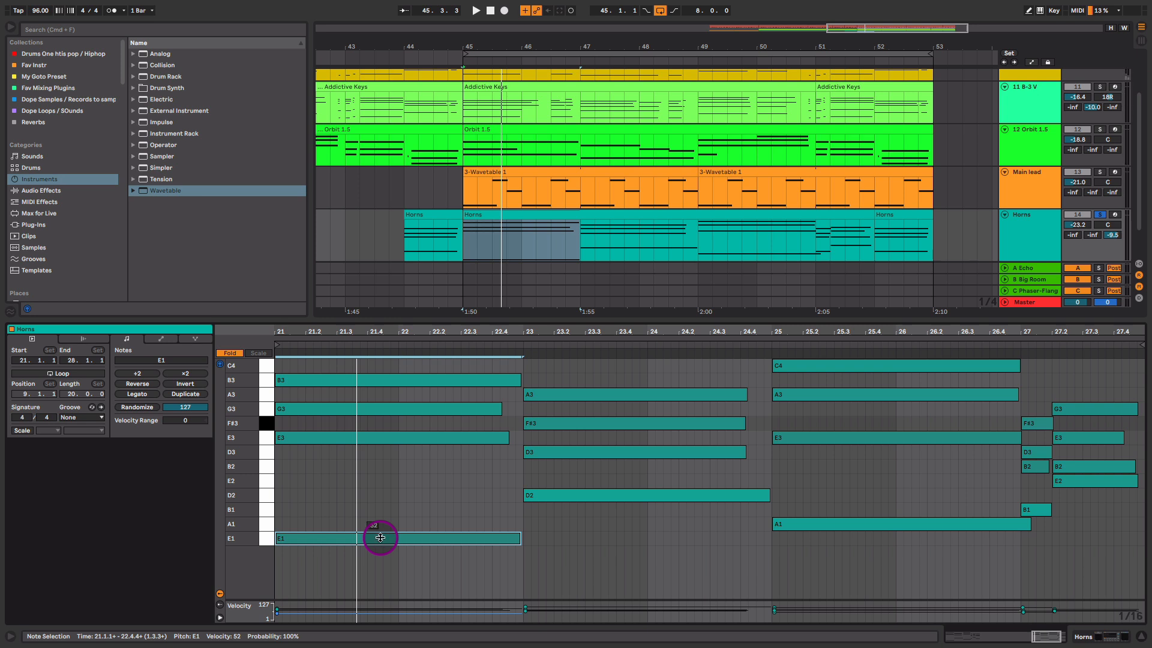
left_click_drag(381, 538, 380, 507)
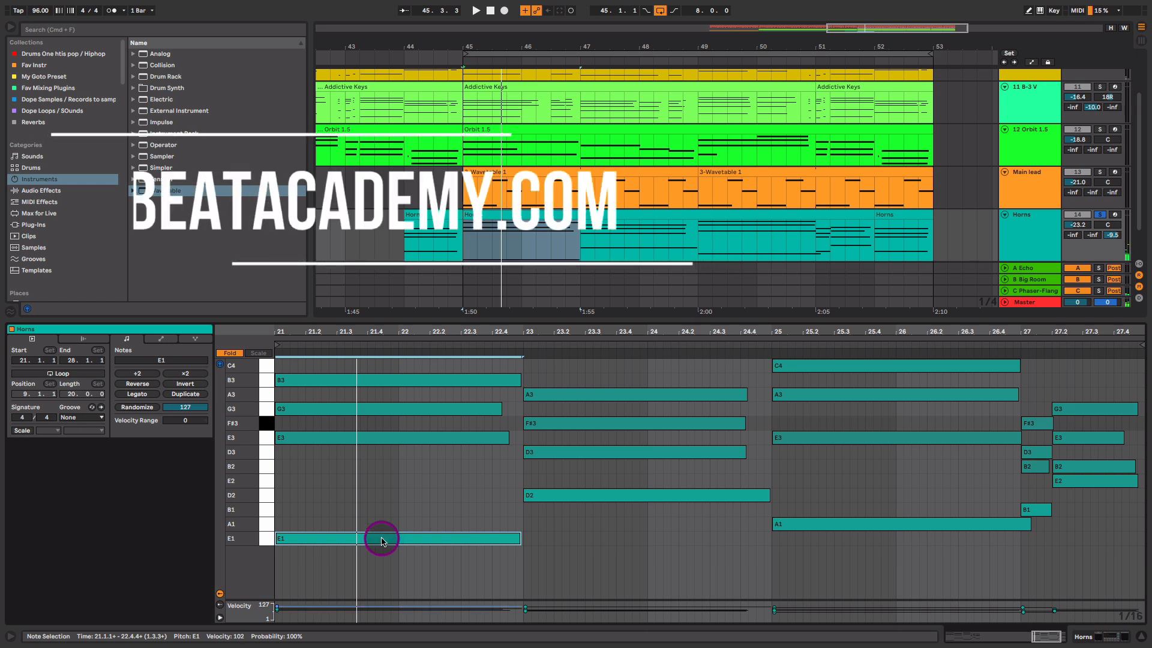
key("space")
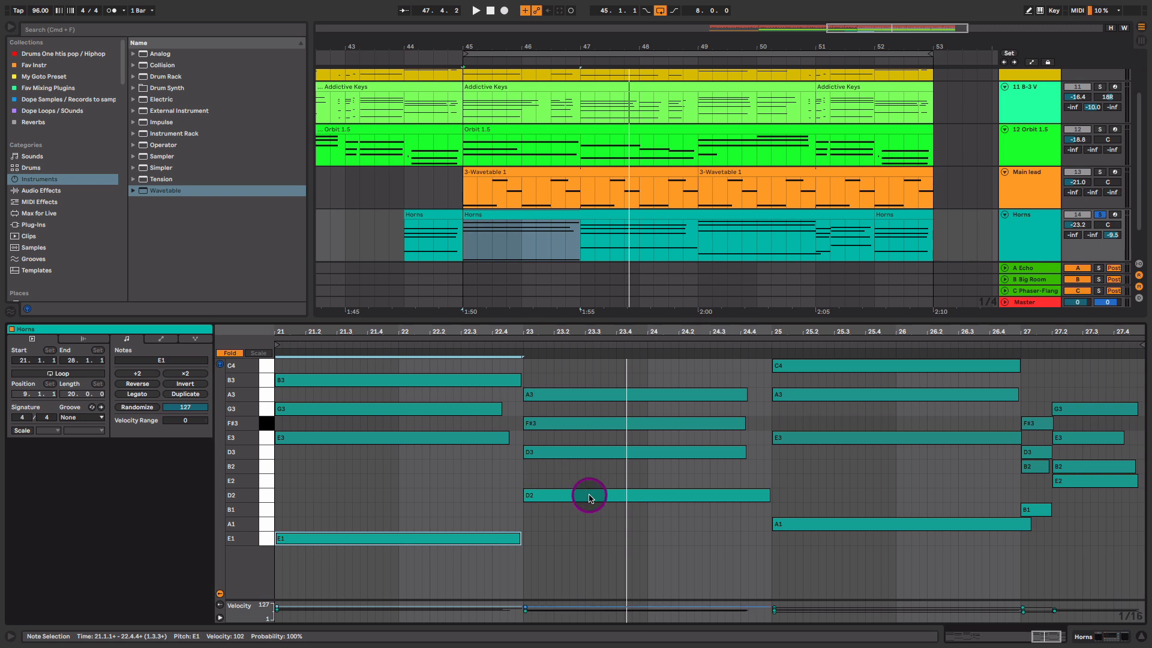
- Select the D2 and A1 horn notes, then solo Main lead, 12 Orbit 1.5 and 11 B-3 V
left_click_drag(599, 541, 866, 488)
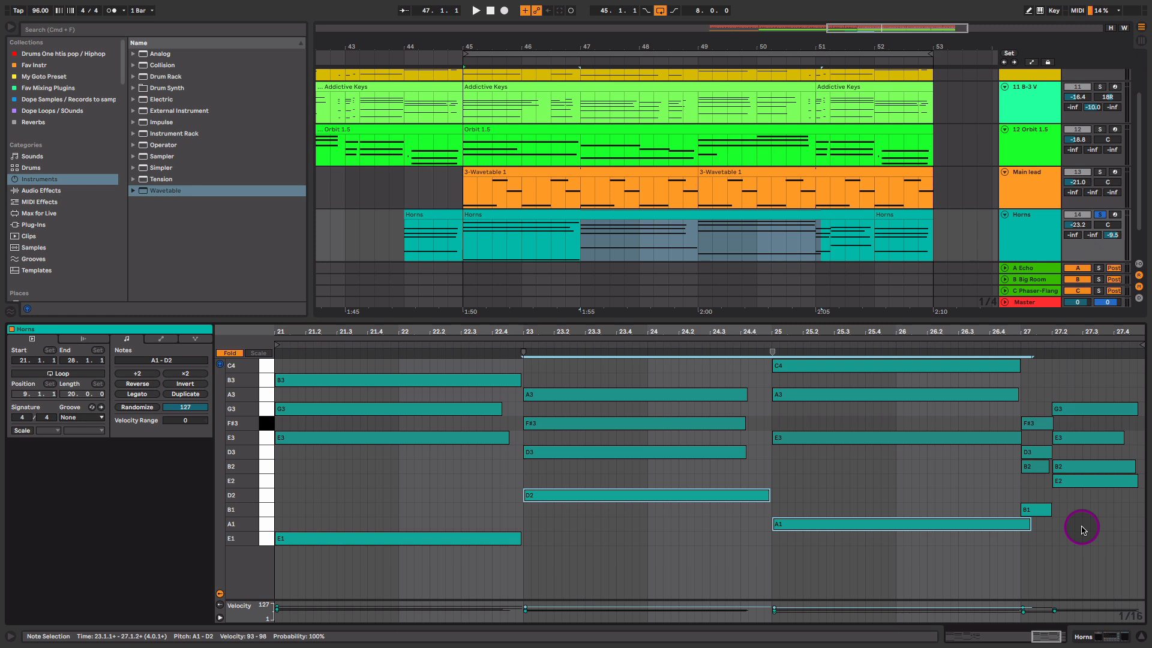
left_click(1100, 172, "super")
left_click(1100, 129, "super")
left_click(1099, 87, "super")
left_click_drag(955, 113, 961, 177)
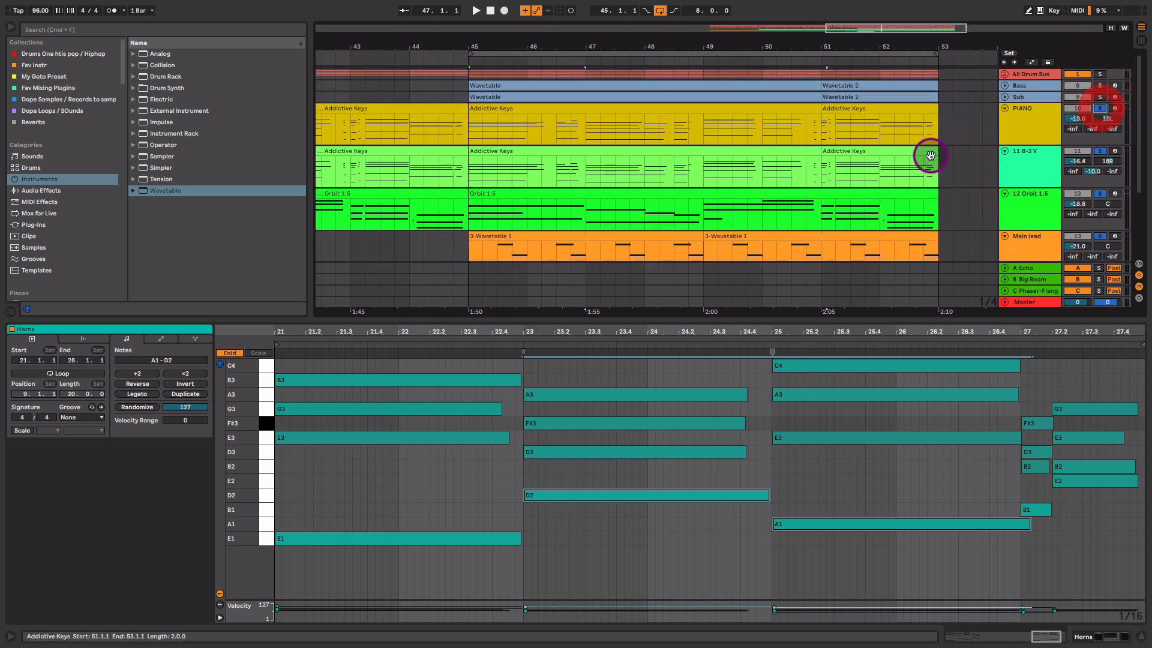
- Play and try the horns' Amp dry/wet at 22.2 %, then fully dry
left_click_drag(770, 193, 761, 97)
key("space")
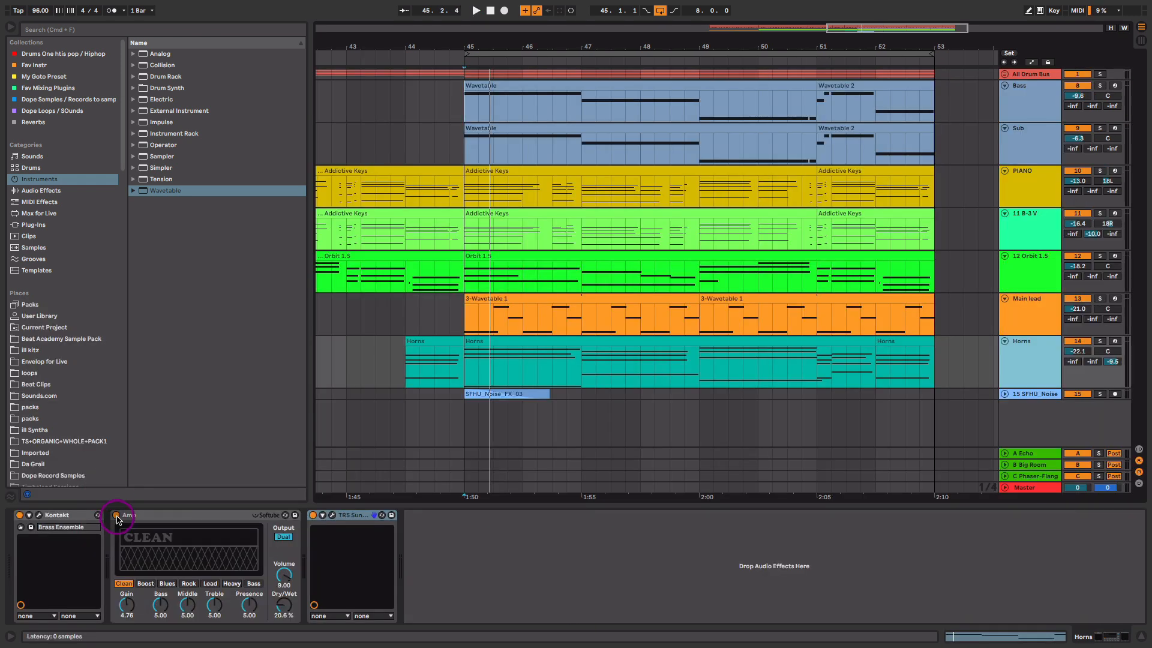
left_click(129, 518)
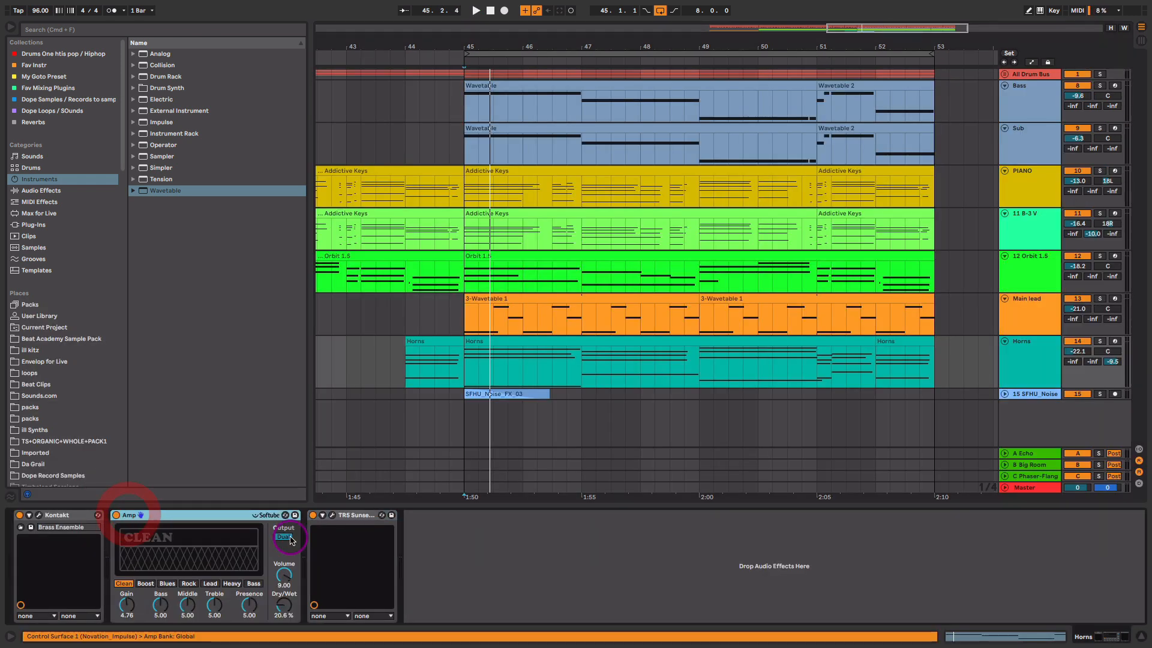
left_click_drag(288, 608, 287, 607)
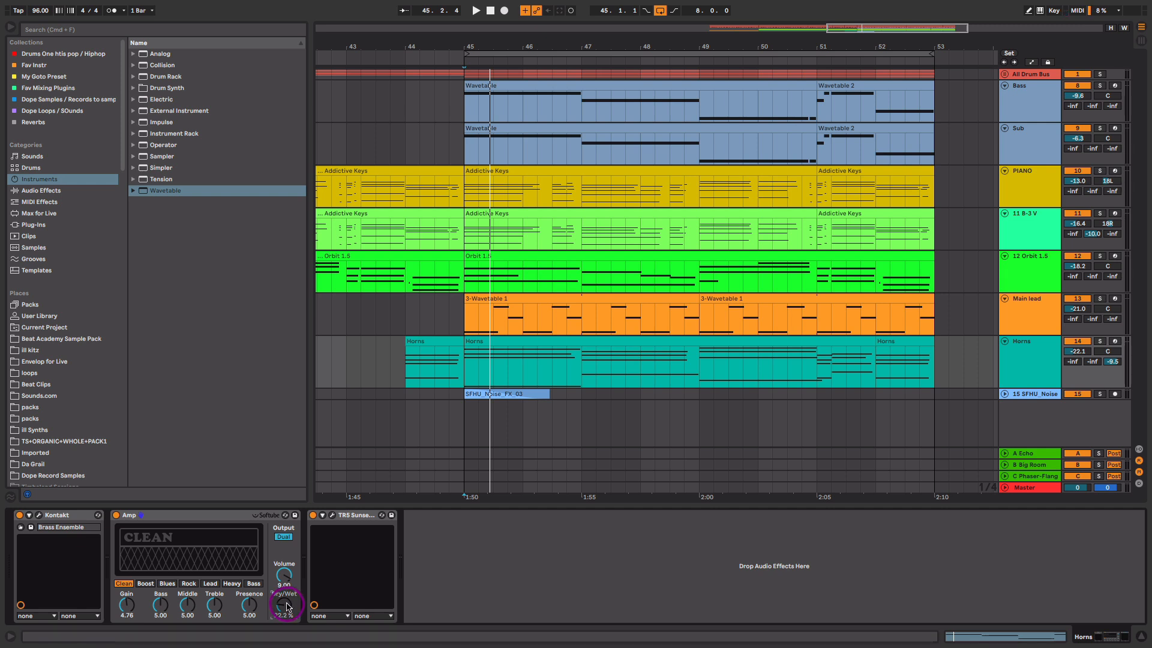
left_click_drag(287, 606, 287, 606)
- Solo Horns, set the Amp dry/wet to 25.4 %, and show the Sunset Sound Studio Reverb window
left_click(1099, 341)
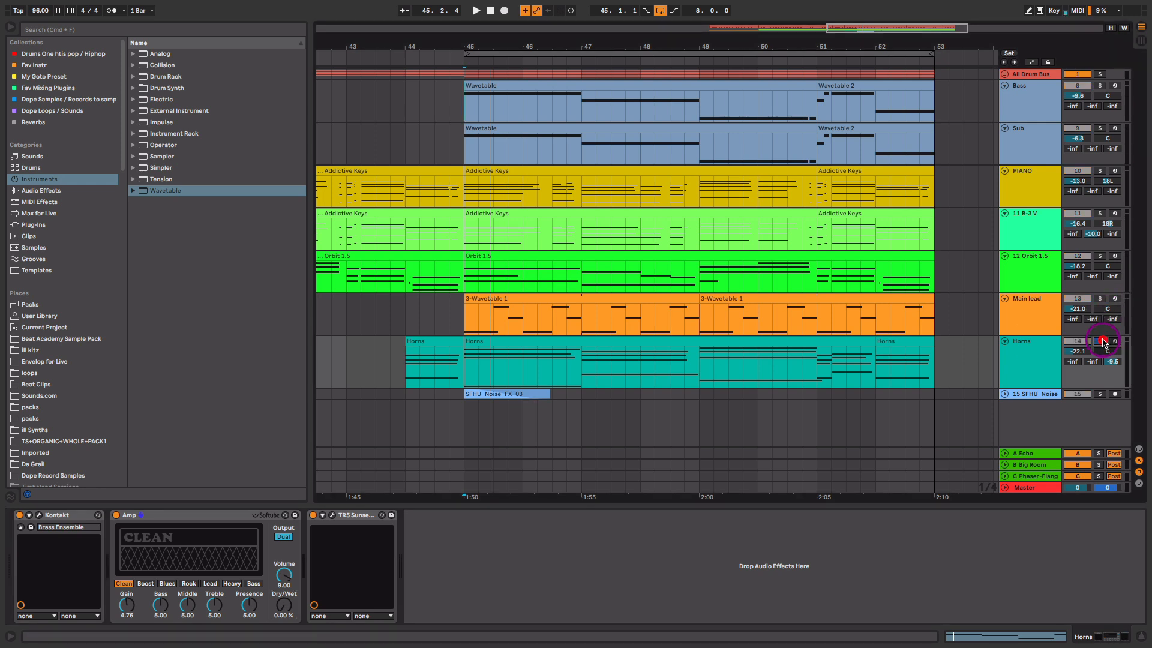
key("space")
left_click_drag(284, 604, 285, 604)
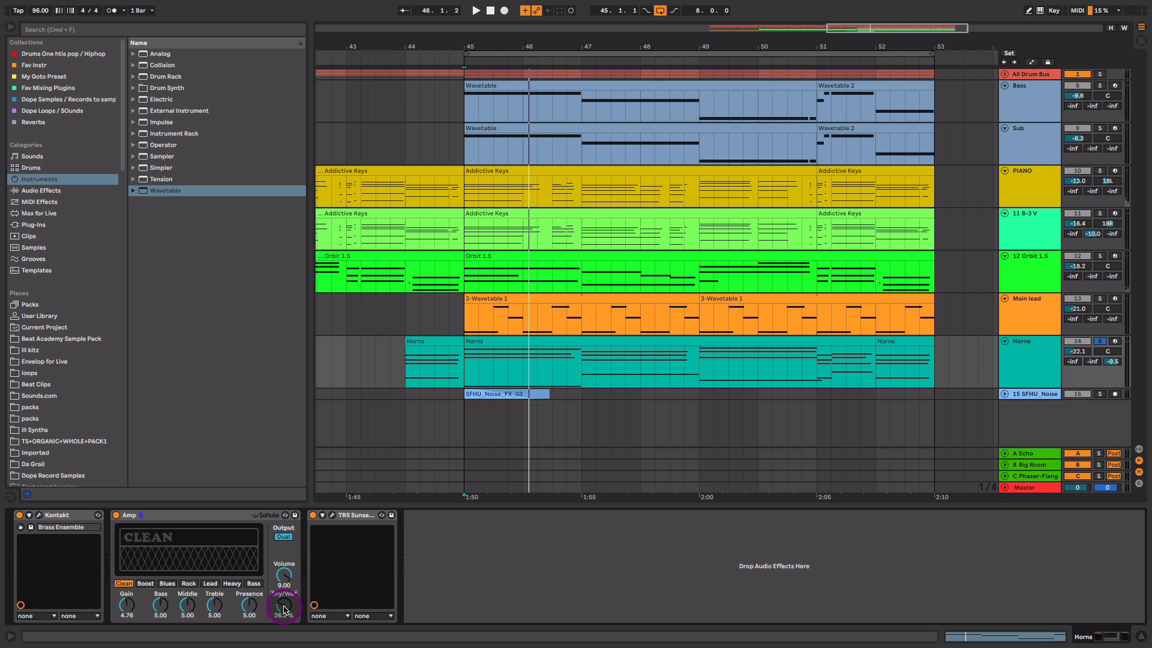
left_click_drag(285, 609, 284, 610)
left_click(333, 514)
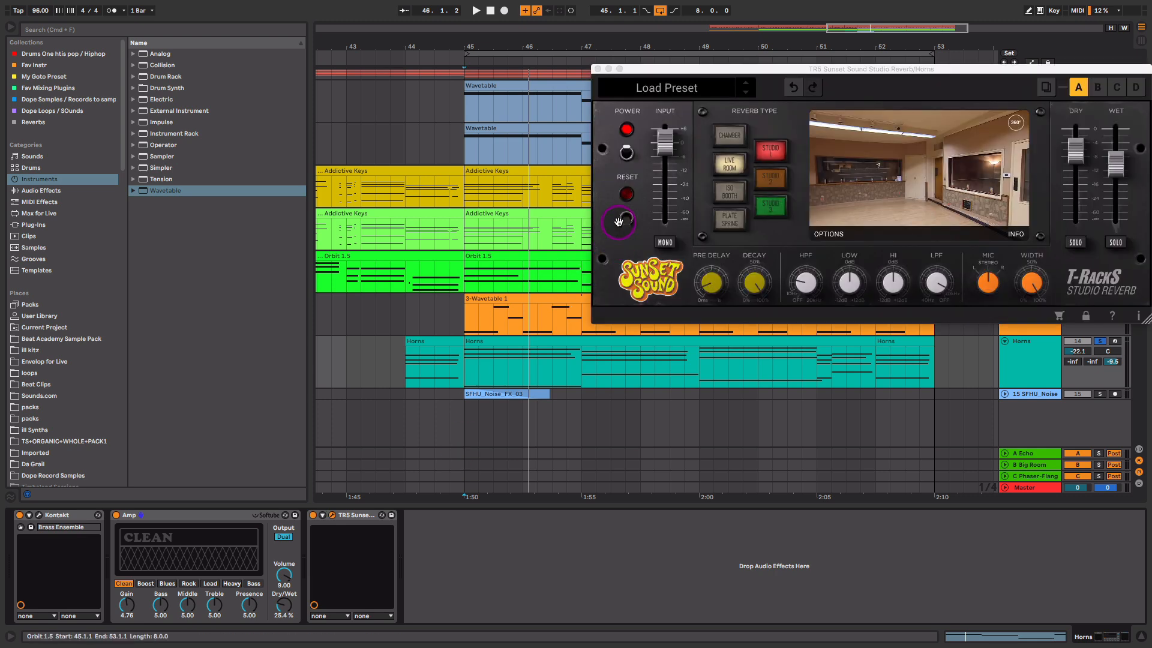
- Switch the Sunset Sound reverb to Live Room with the wet level at -10.2 dB
left_click_drag(764, 69, 556, 78)
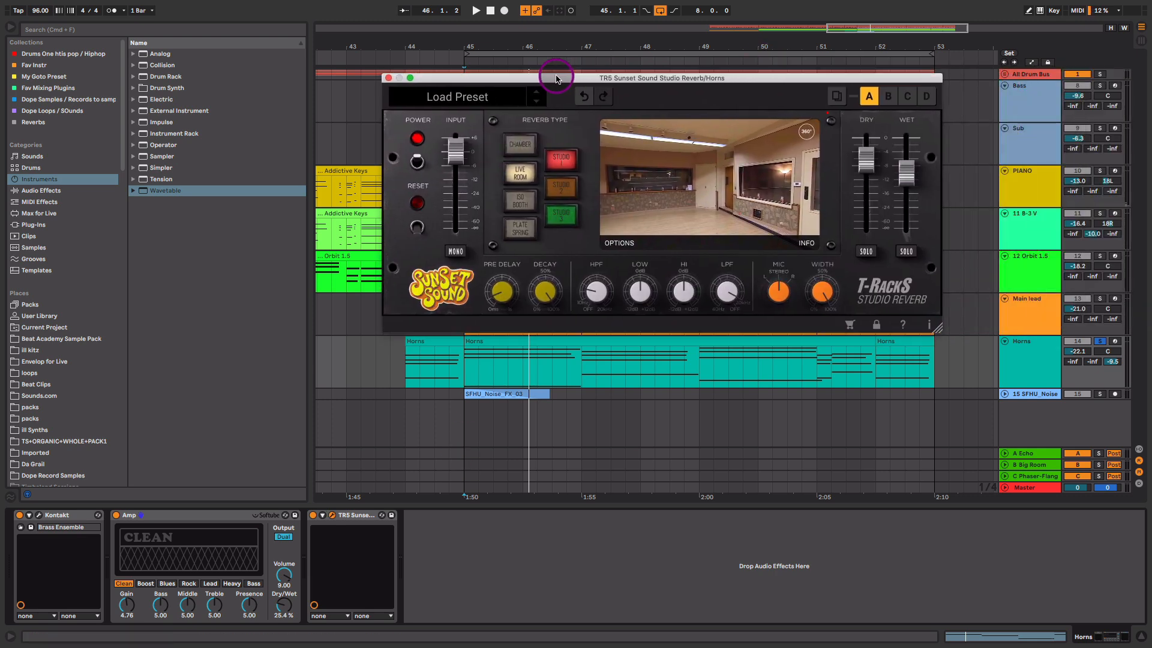
left_click_drag(906, 172, 908, 180)
left_click(513, 174)
left_click_drag(915, 179, 909, 176)
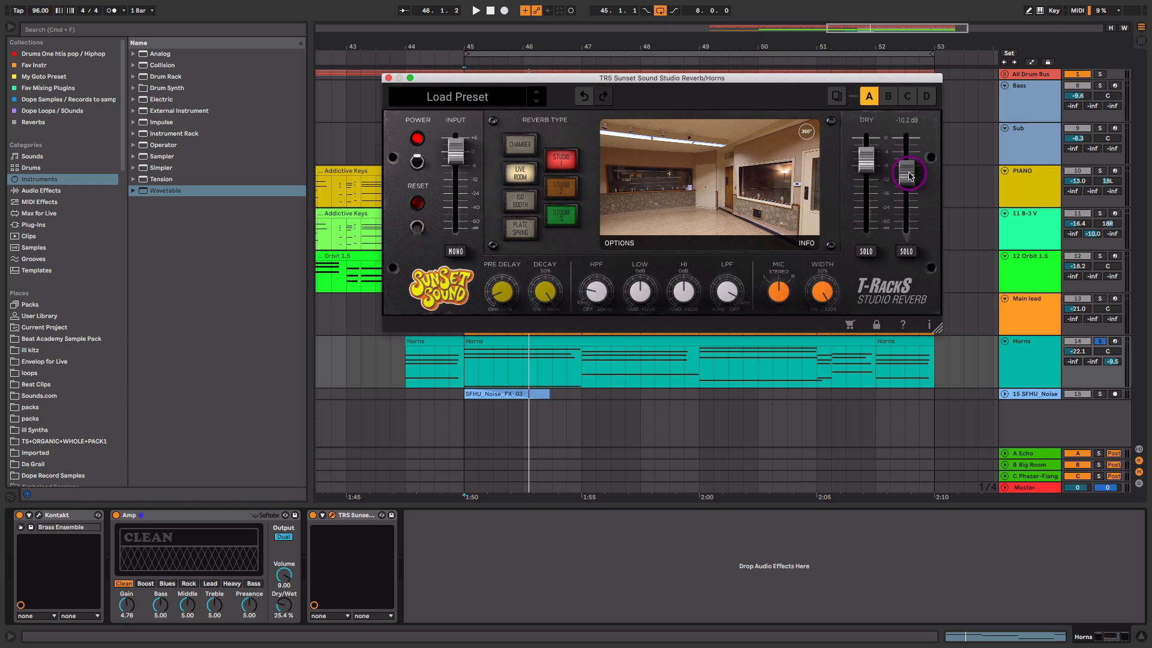
- Blend the reverb's dry signal back in at about -10 dB and close the reverb window
key("space")
left_click_drag(909, 174, 870, 262)
left_click_drag(906, 163, 905, 159)
left_click_drag(867, 227, 865, 178)
left_click(465, 395)
left_click(312, 514)
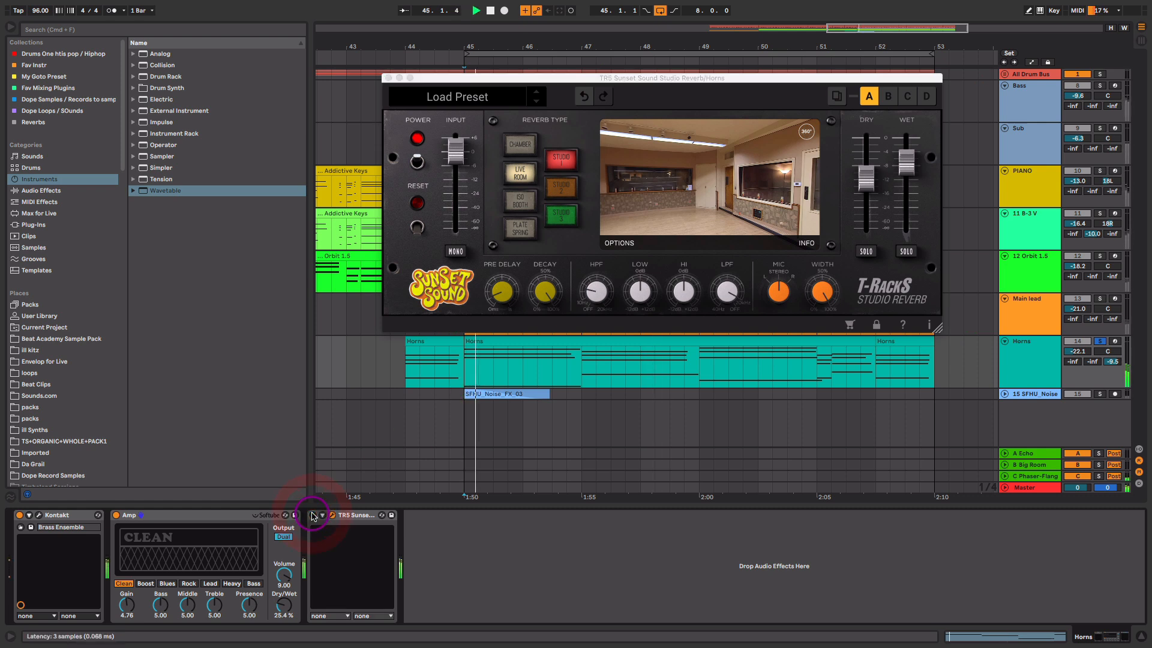
left_click(311, 515)
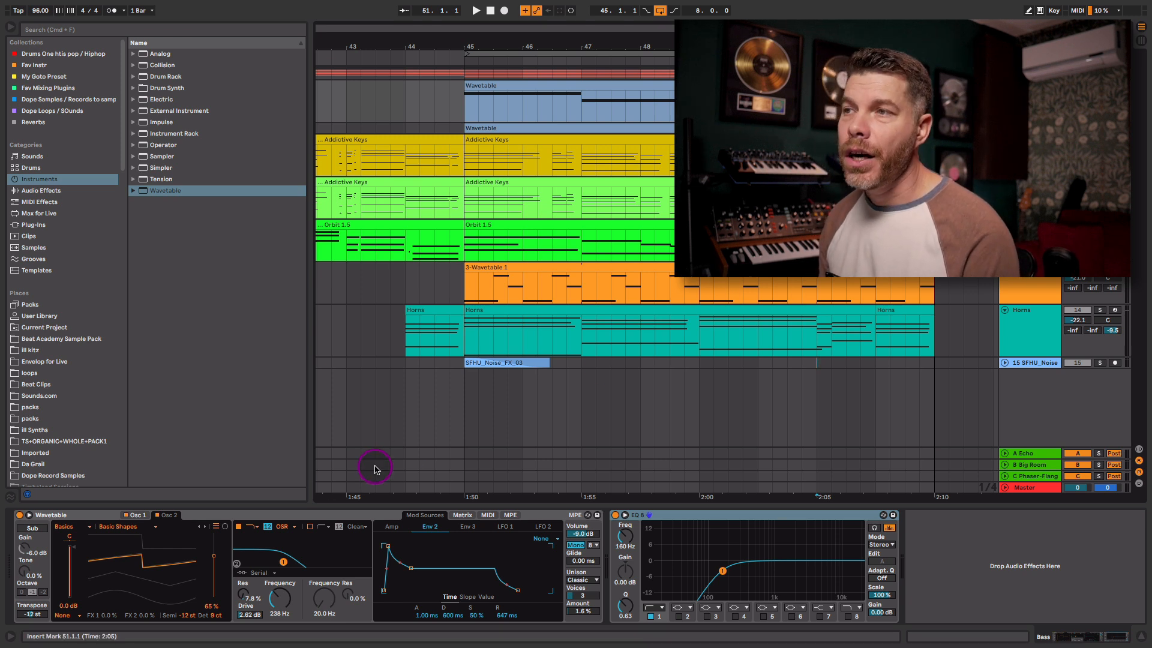
left_click(202, 516)
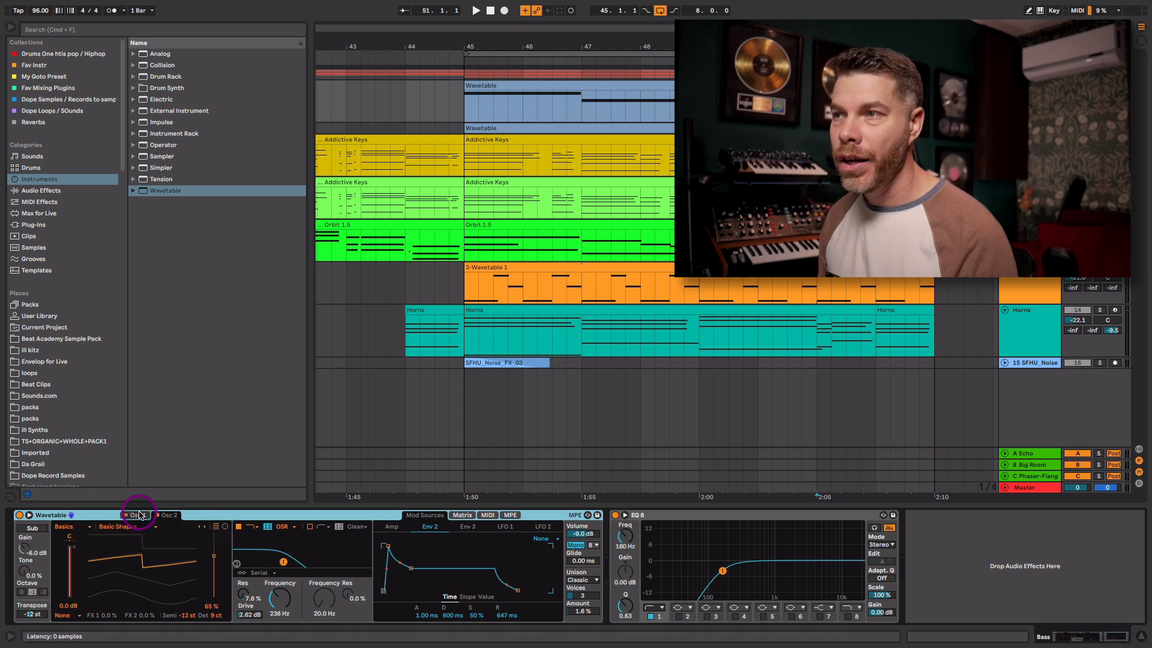
left_click(162, 515)
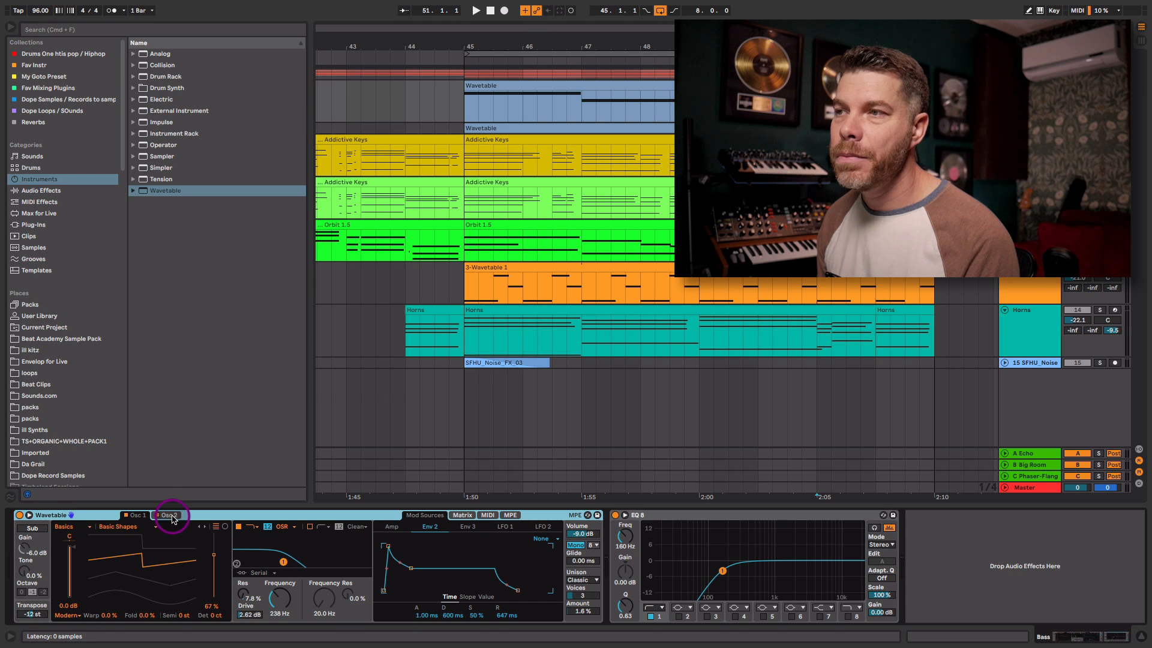
left_click(170, 515)
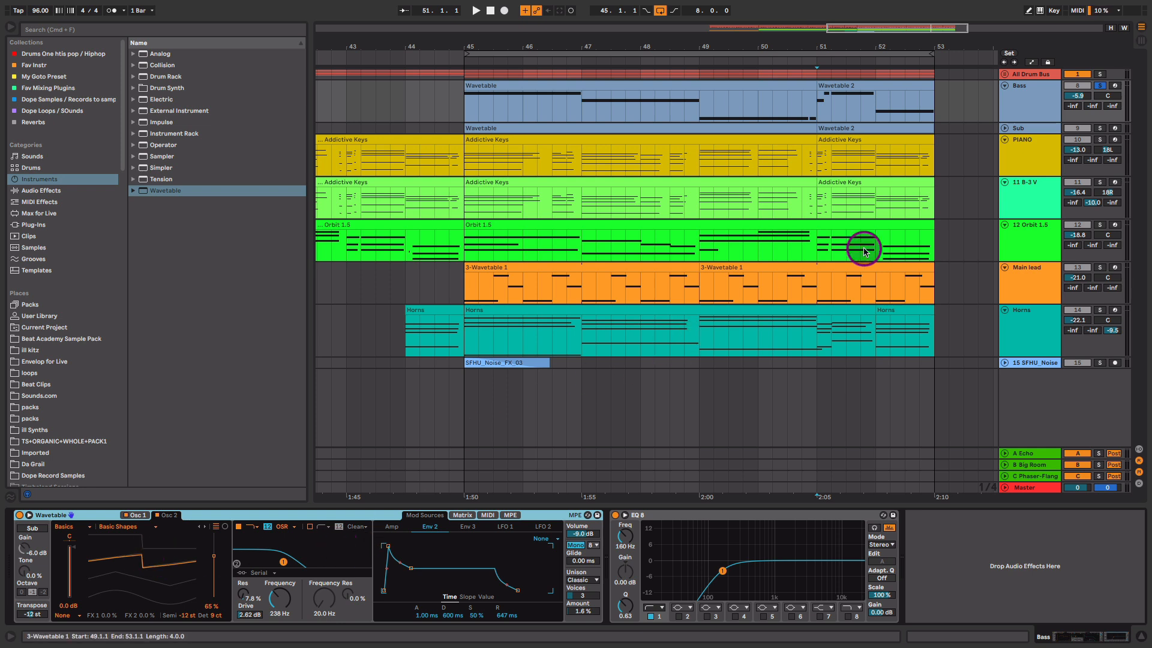
- From bar 45, sweep the bass Wavetable filter cutoff from 238 Hz up to roughly 1.1 kHz
key("space")
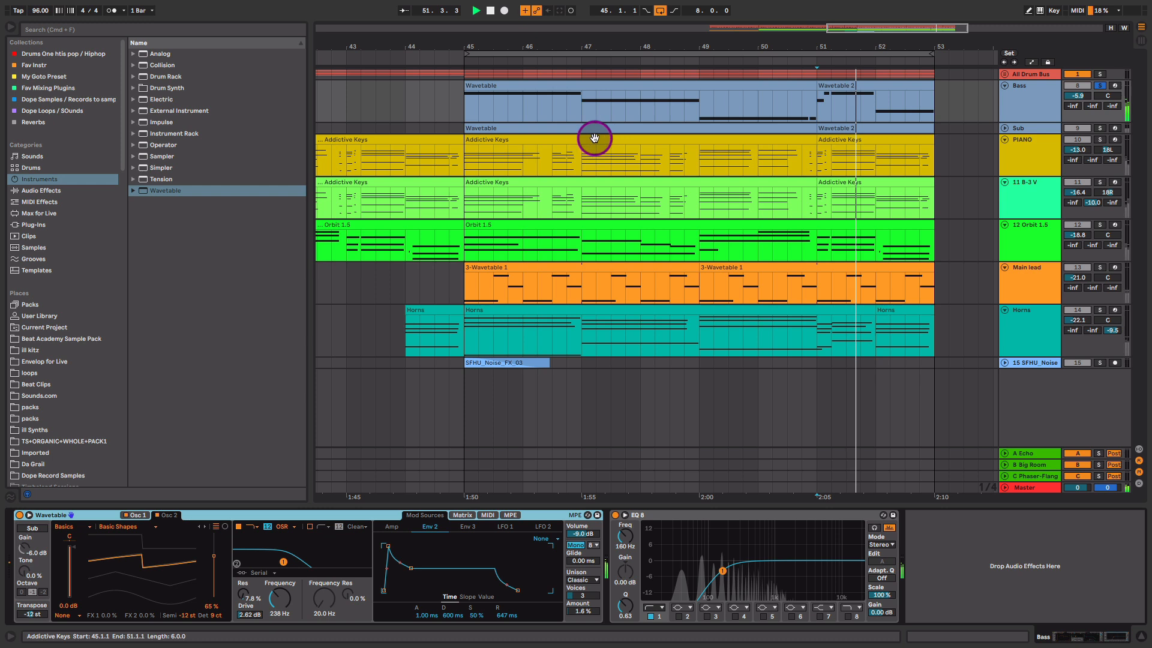
left_click(467, 107)
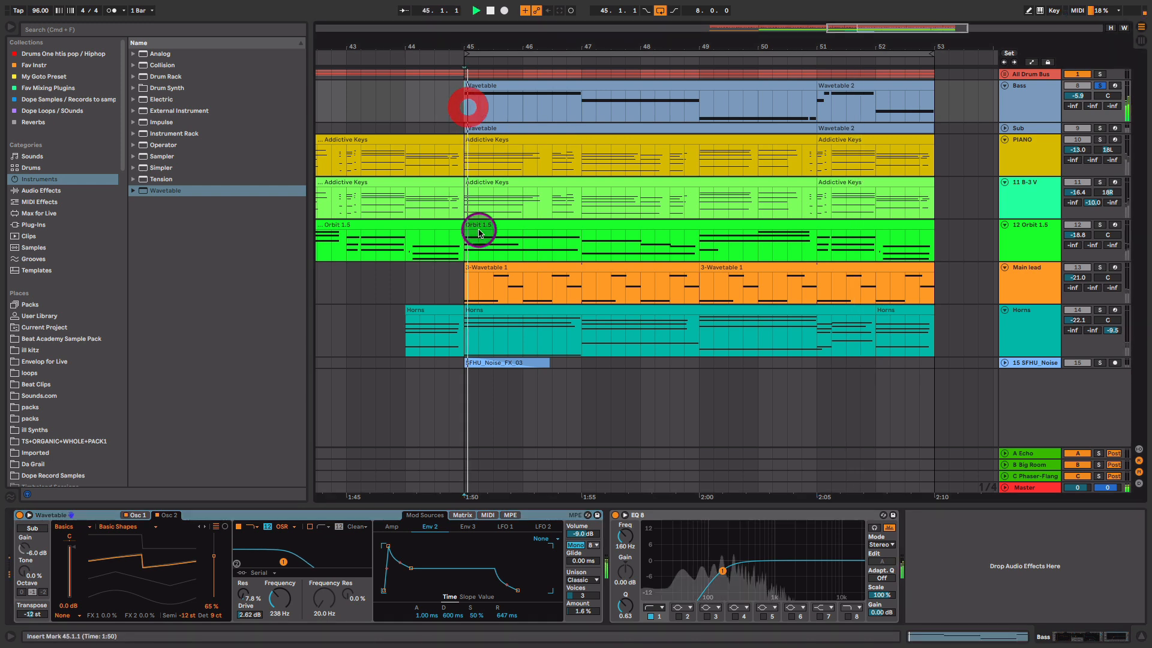
left_click(325, 514)
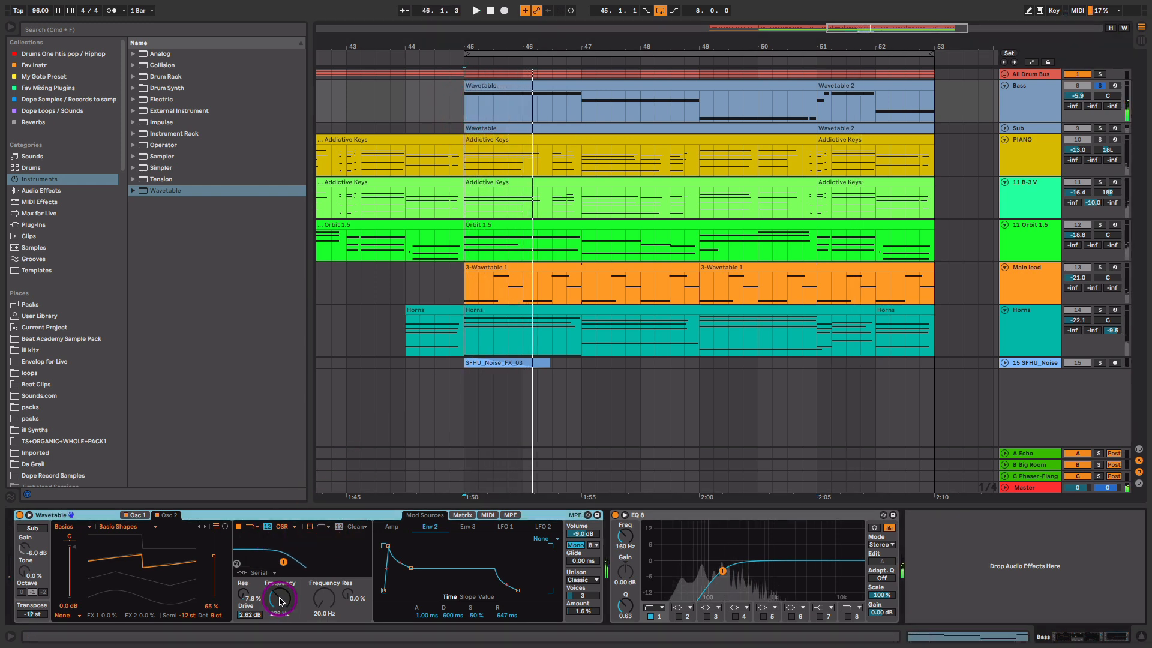
mouse_move(279, 598)
left_mouse_down()
mouse_move(280, 578)
mouse_move(281, 601)
left_mouse_up()
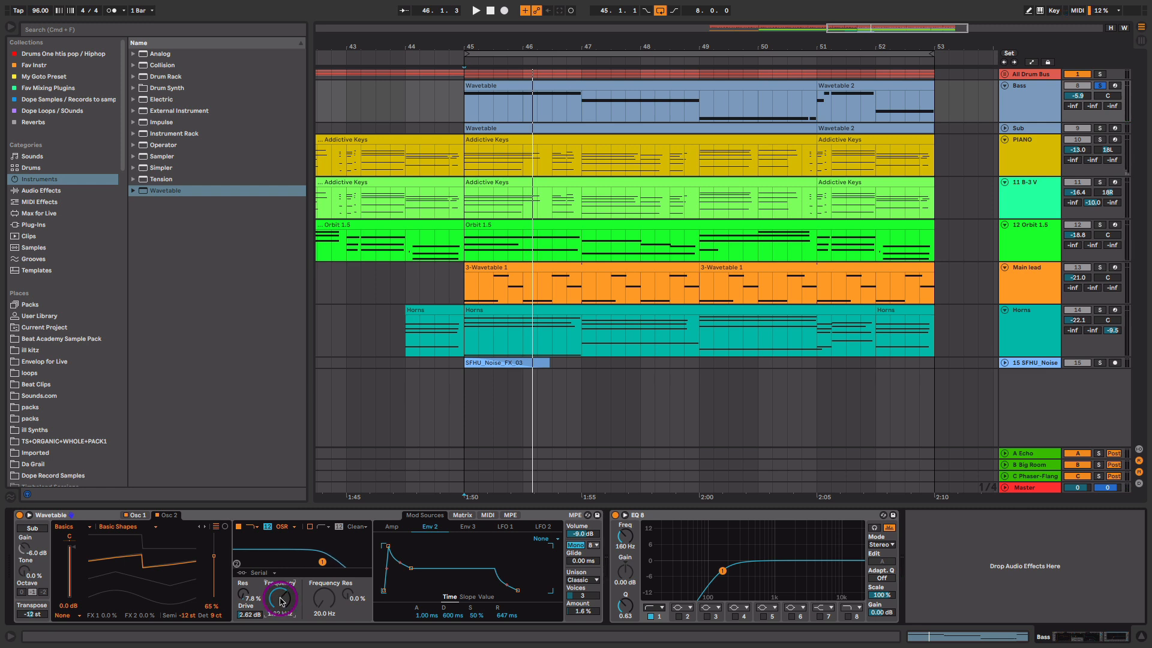
key("space")
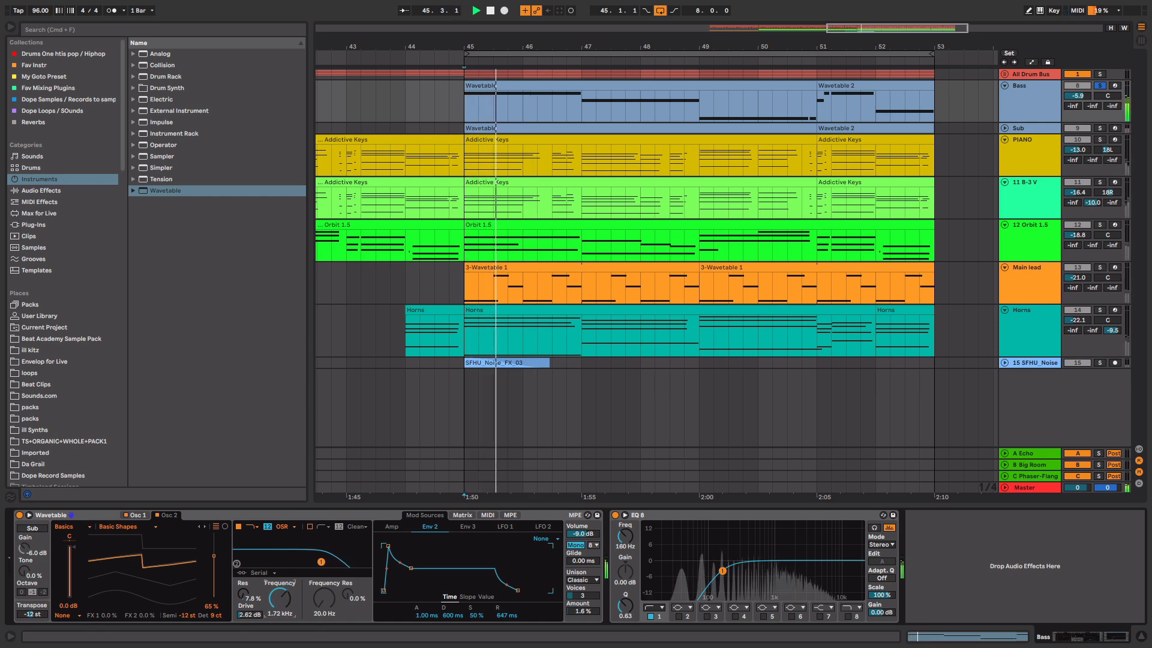
left_click_drag(279, 601, 280, 596)
key("space")
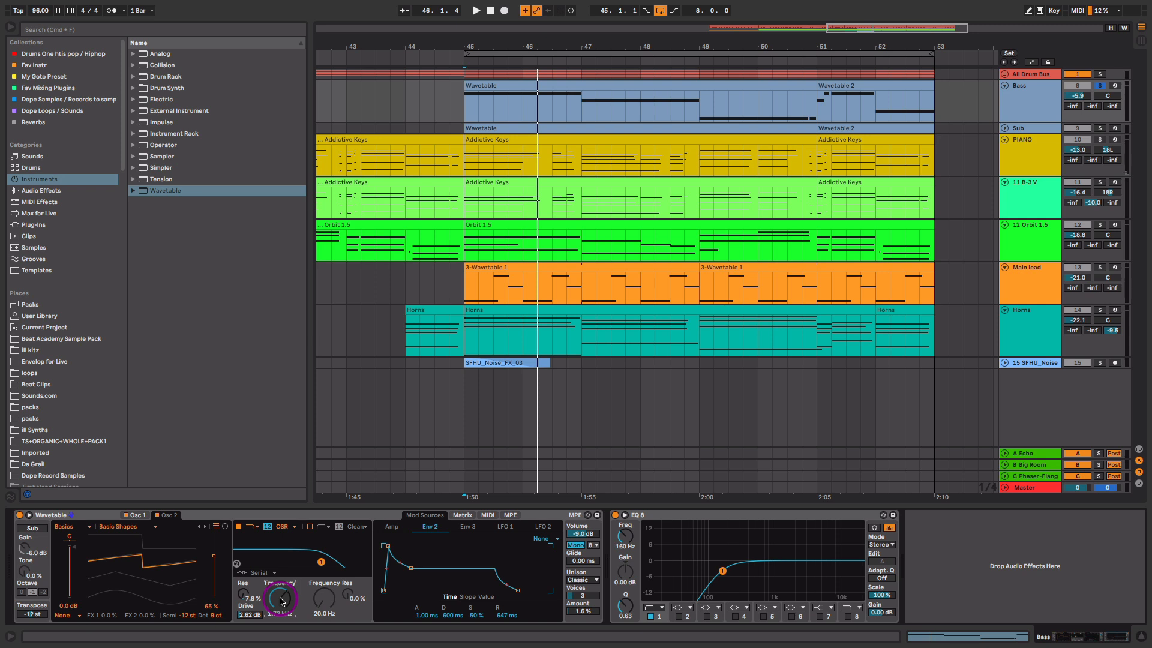
left_click_drag(280, 601, 280, 601)
left_click_drag(280, 601, 280, 603)
- Keep Classic unison on the bass Wavetable and reduce its unison amount to 5.5 %
left_click(141, 514)
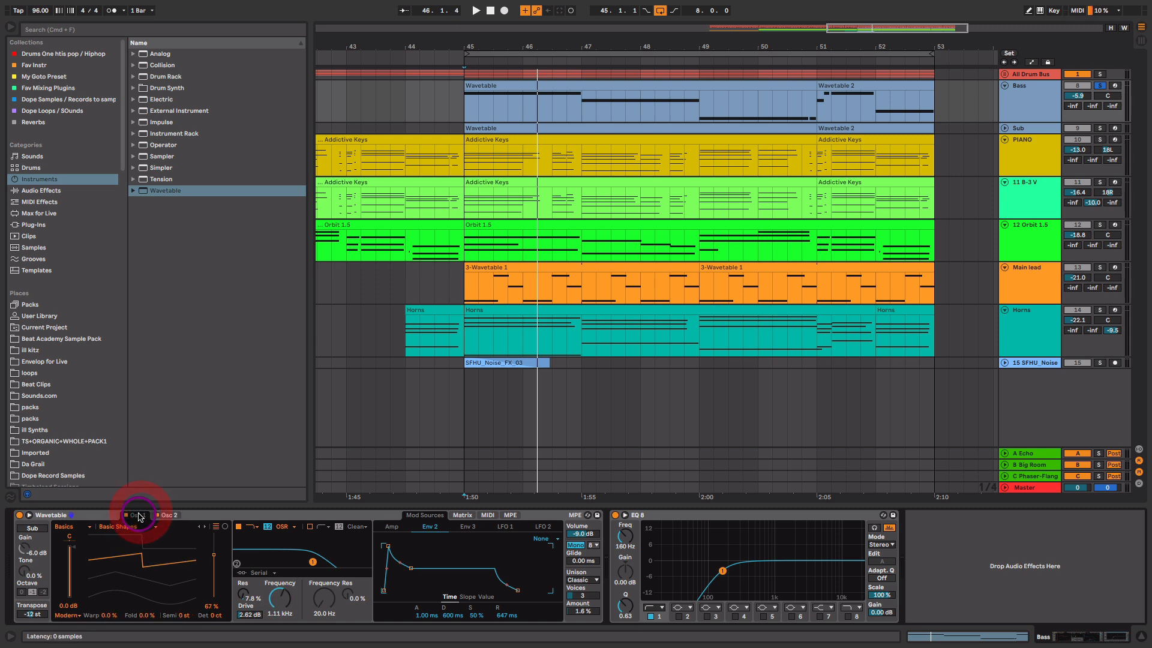
left_click(169, 515)
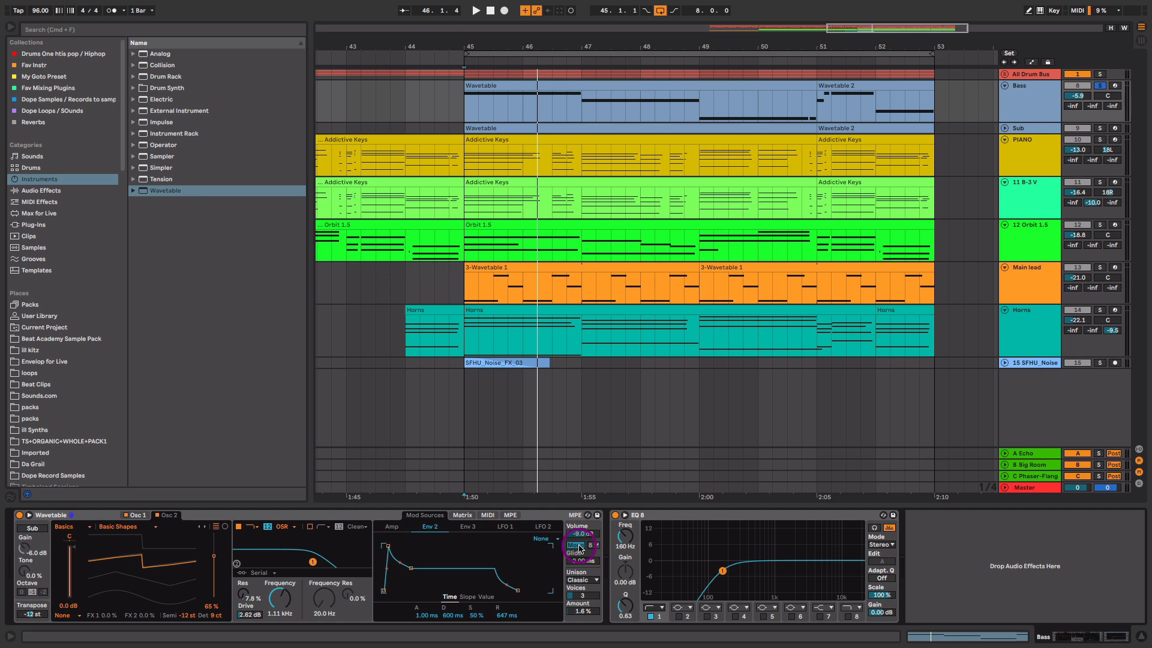
left_click(586, 580)
left_click(589, 581)
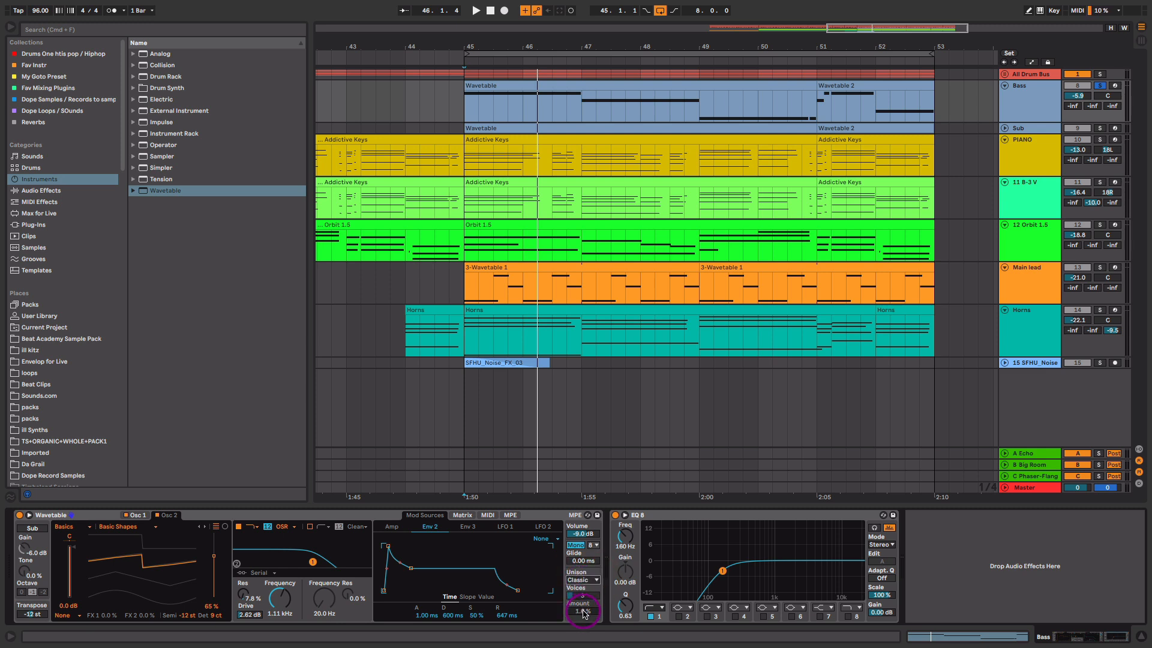
key("space")
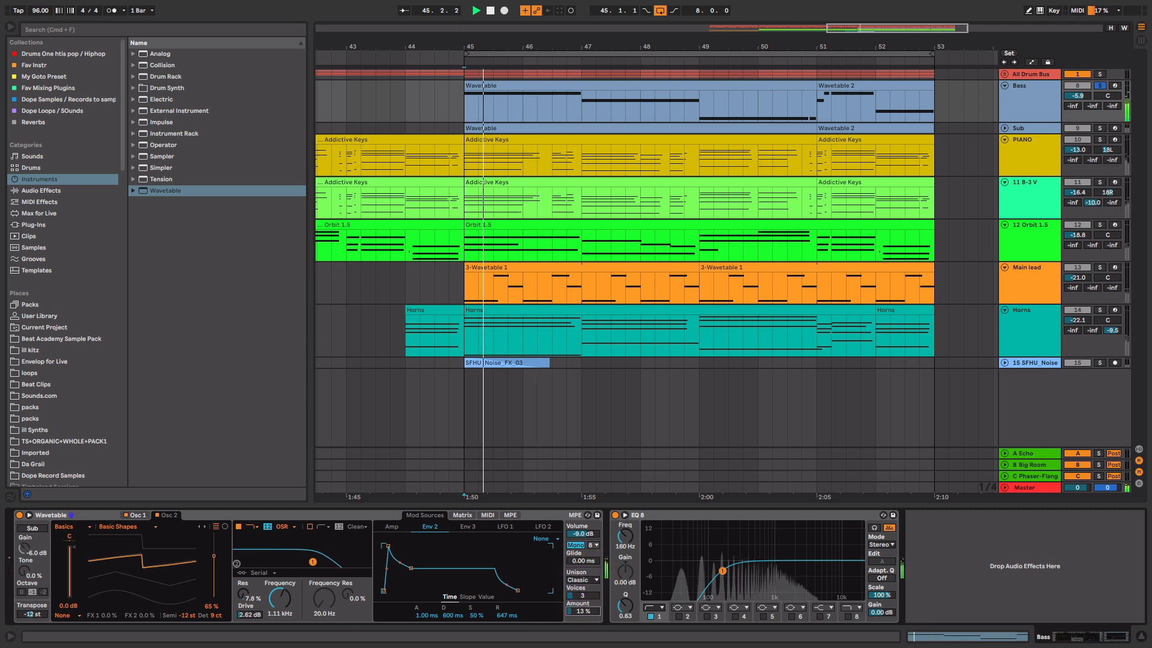
mouse_move(582, 611)
left_mouse_down()
mouse_move(582, 644)
mouse_move(585, 612)
left_mouse_up()
key("space")
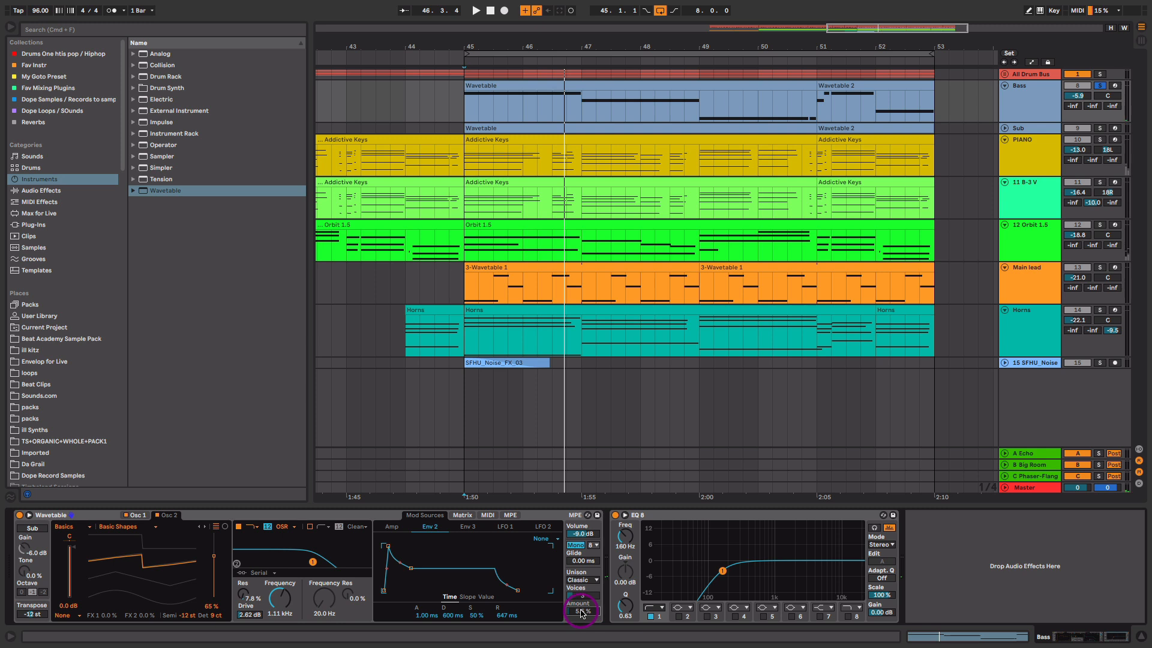
- Turn off the Bass track's EQ Eight and play the bass without it
left_click(743, 516)
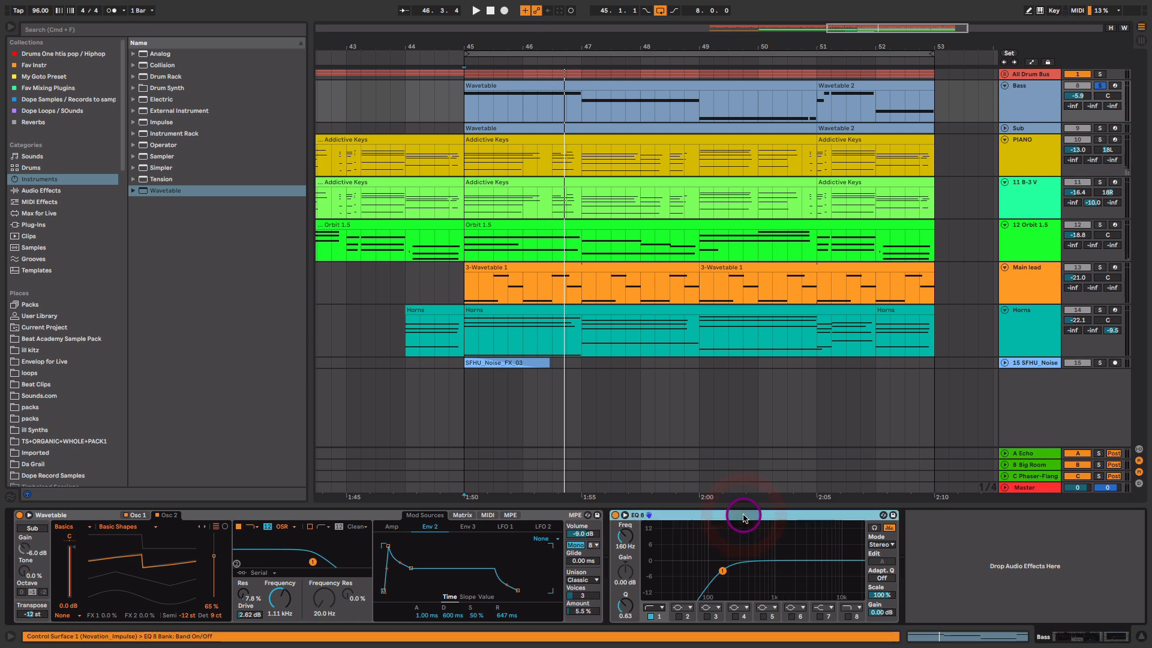
left_click_drag(660, 543, 698, 579)
left_click(614, 516)
key("space")
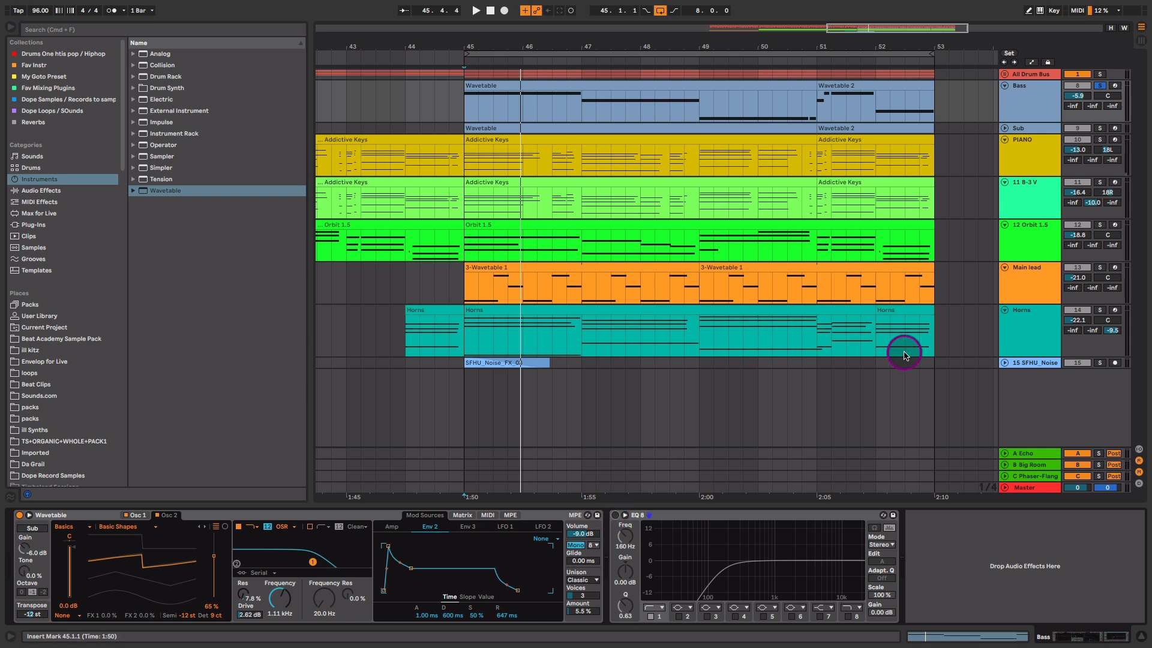
- Unfold the Sub track and make it the only soloed track
left_click(1025, 107)
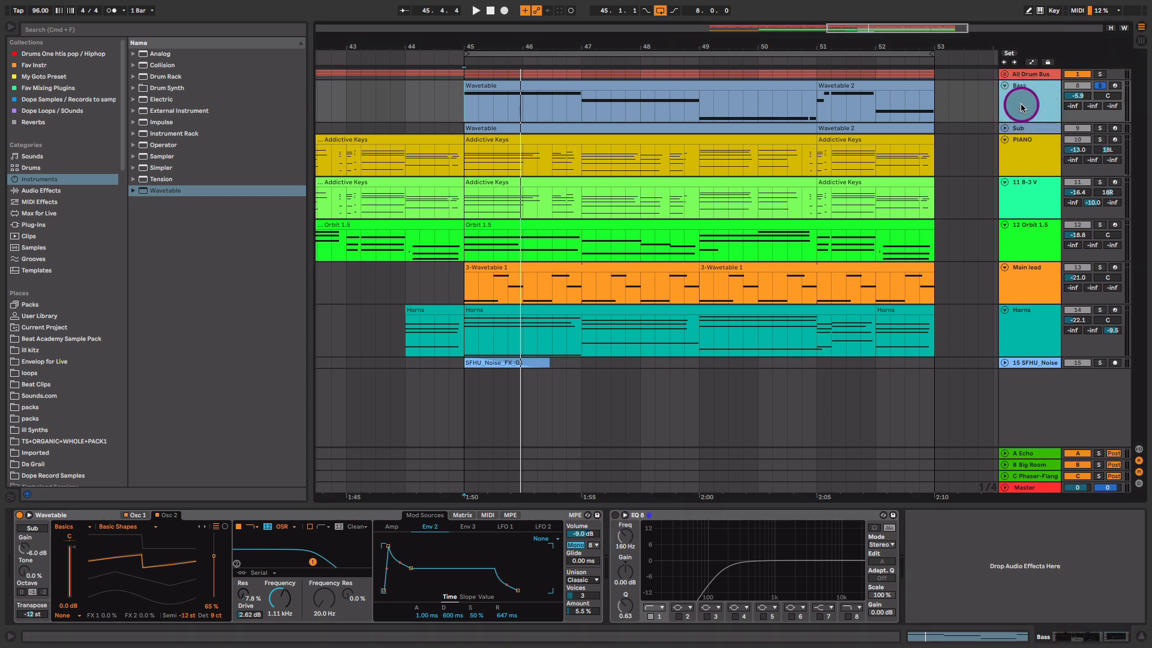
left_click(1004, 128)
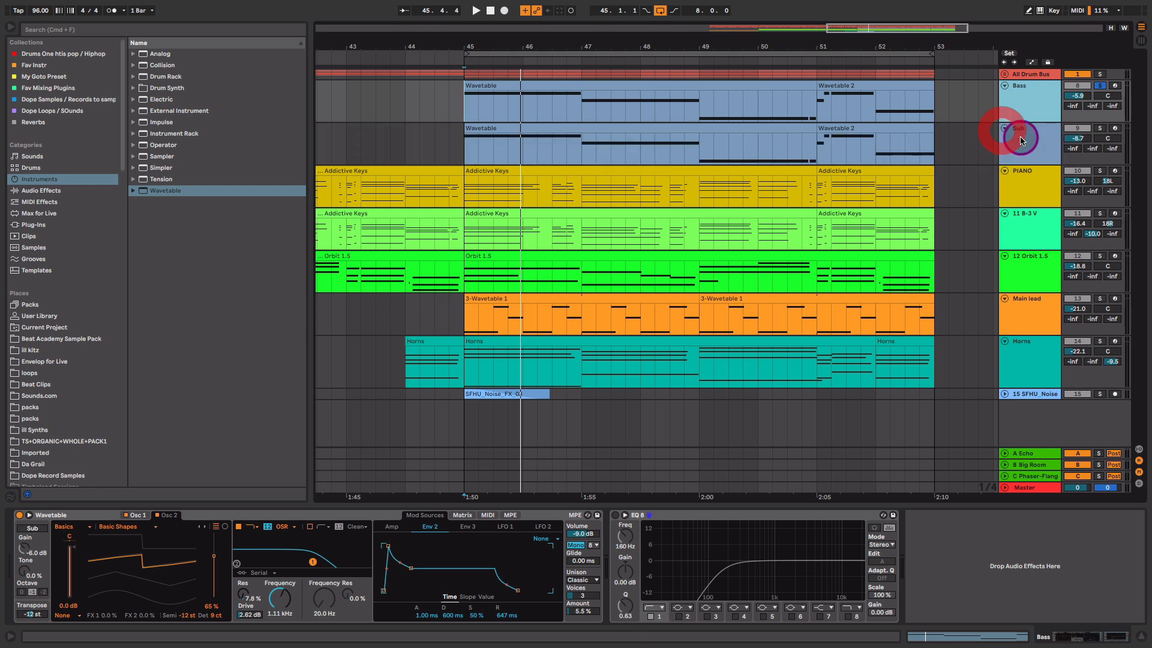
left_click(1021, 138)
left_click(1100, 128)
left_click(1033, 134)
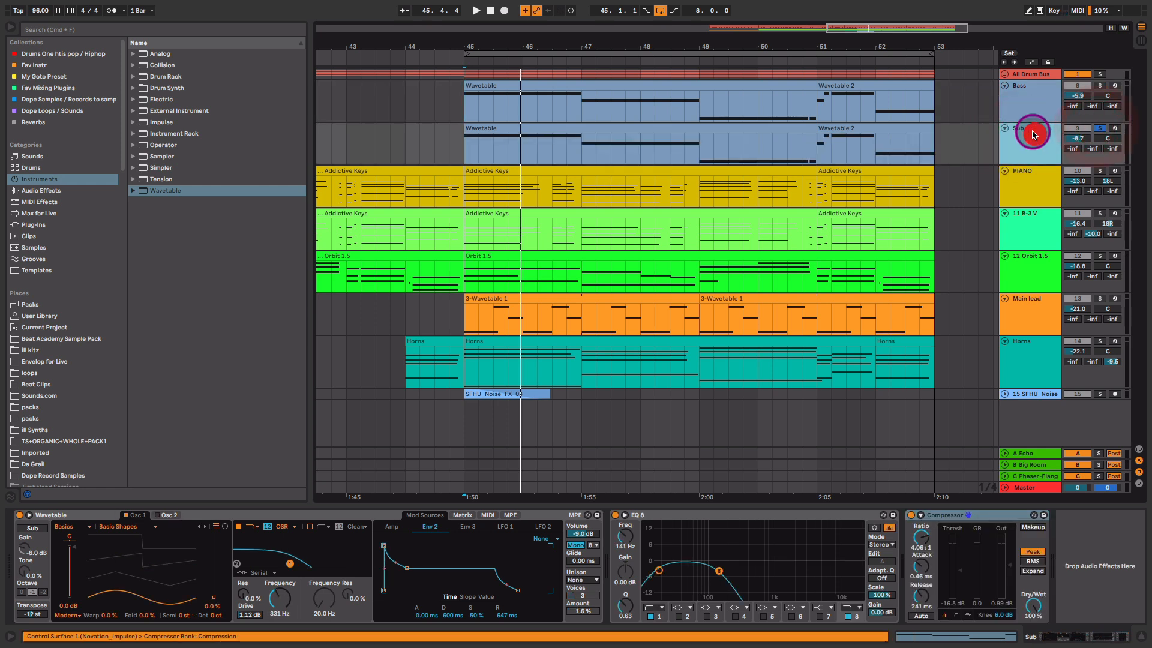
- Set Sub's Osc 1 wavetable position to 0 % and move the EQ low-pass to 190 Hz
left_click(162, 516)
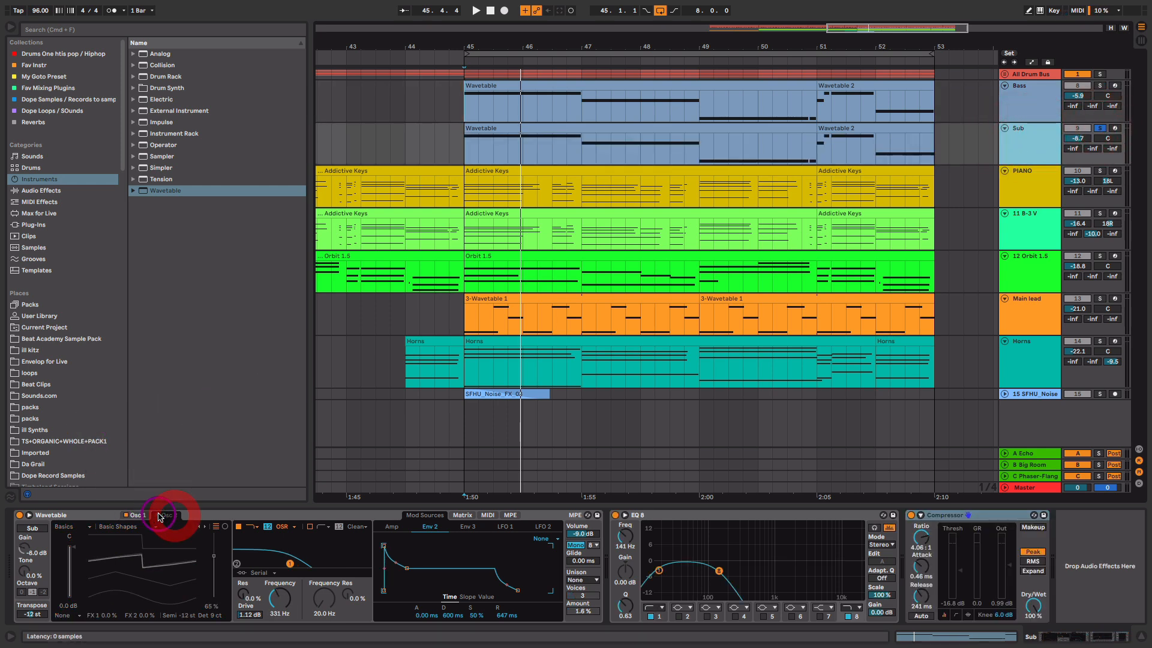
left_click(137, 515)
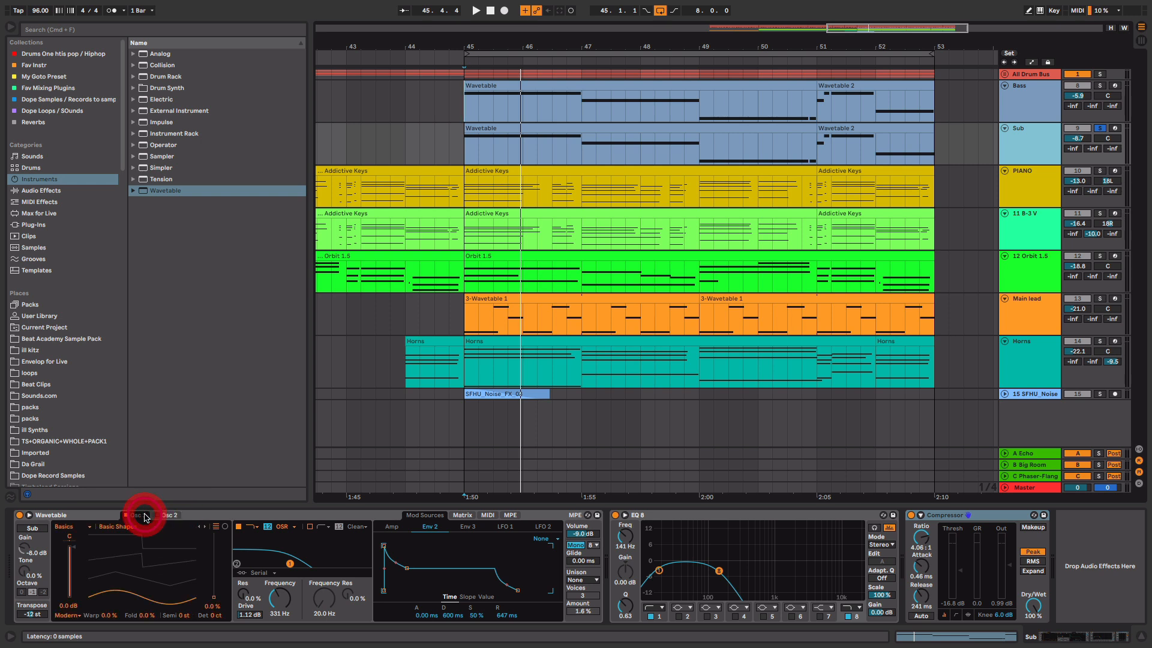
left_click_drag(214, 582, 213, 597)
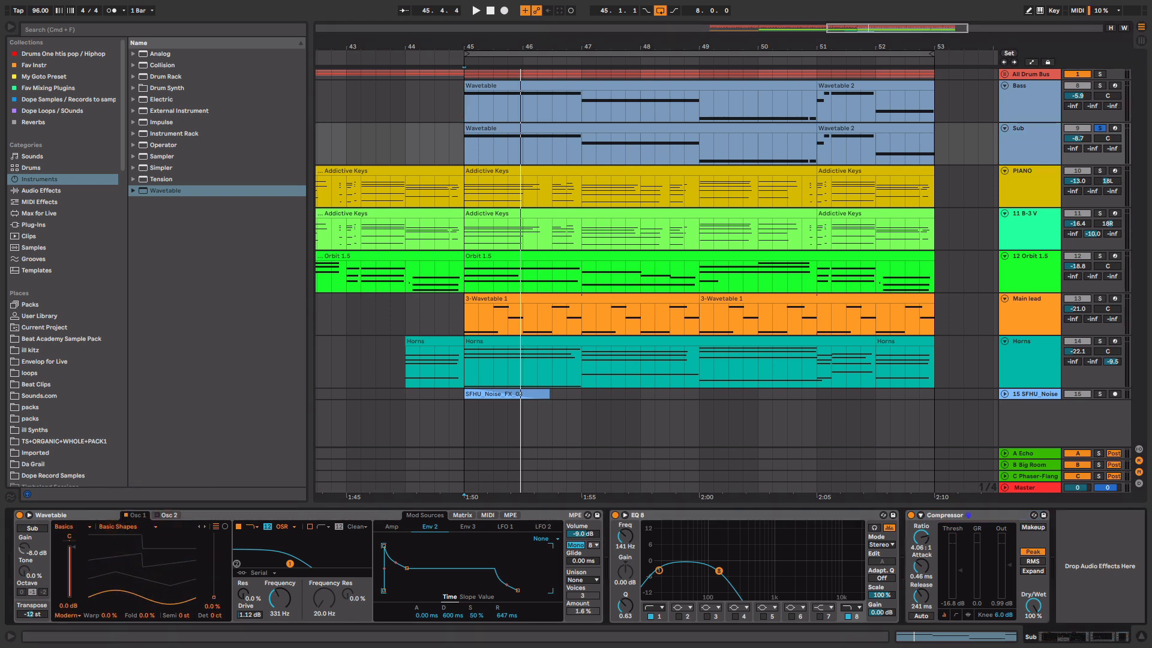
key("space")
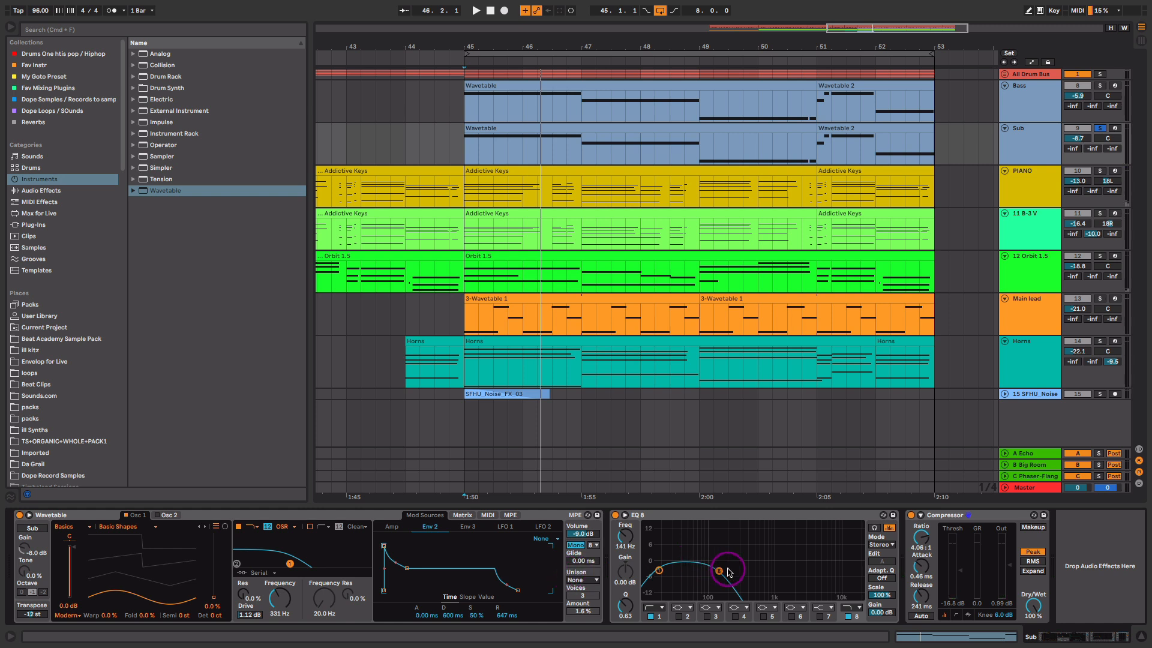
left_click_drag(727, 571, 727, 572)
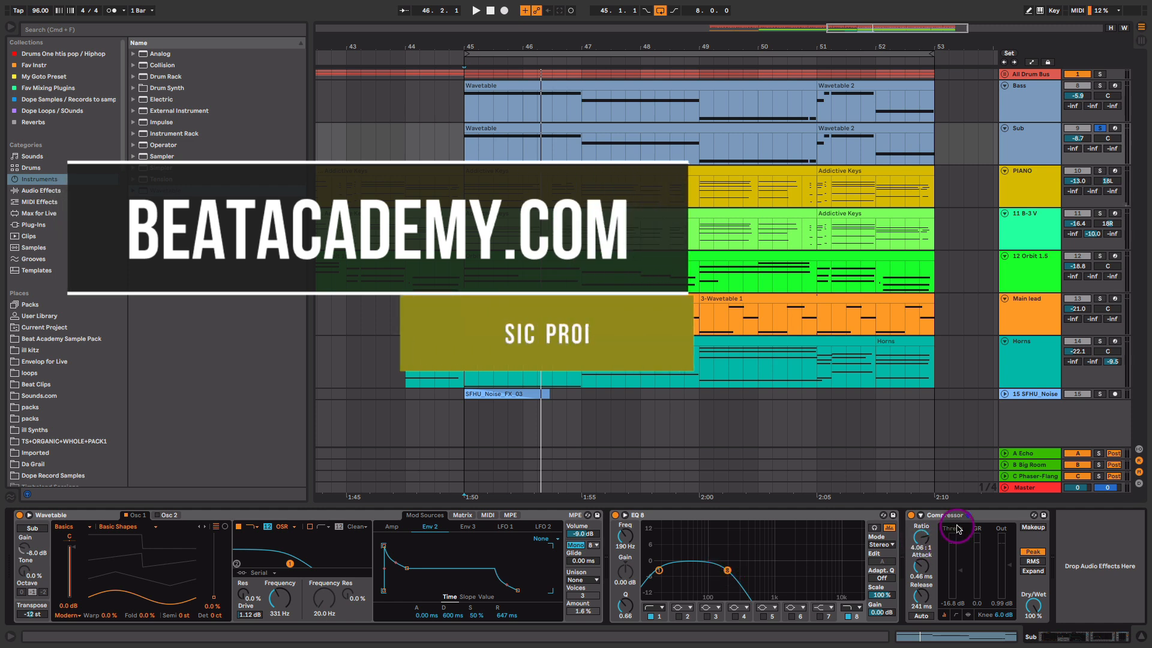
left_click(940, 518)
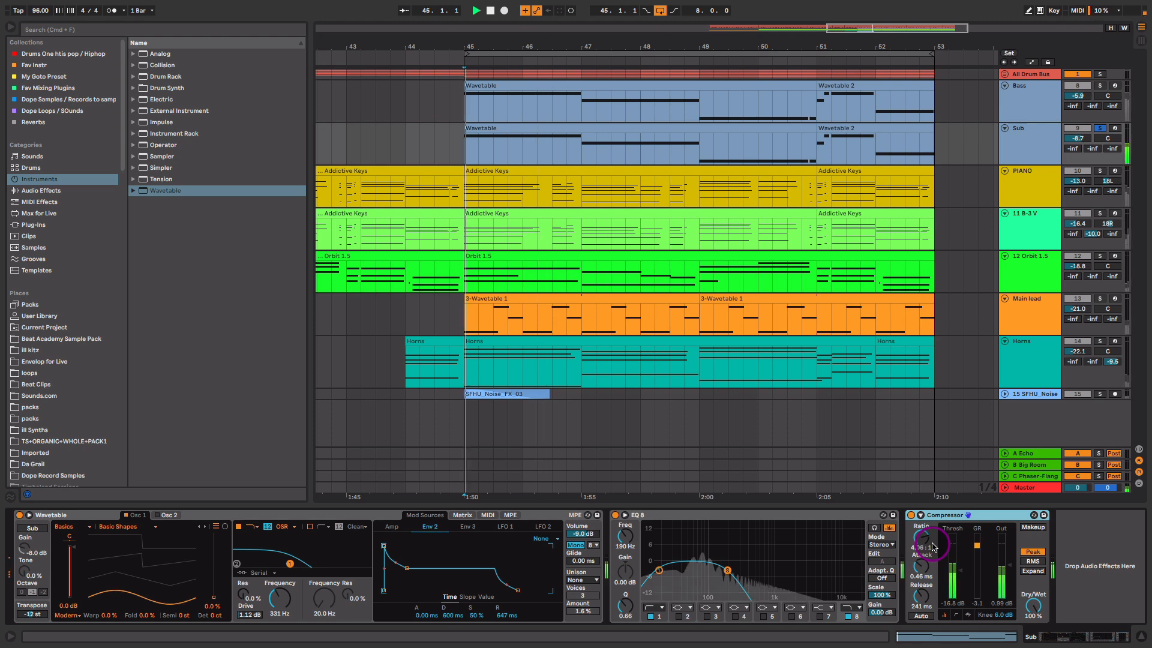
- In Session view, set the Sub fader to -6.3 dB and nudge the Bass fader down
key("Tab")
left_click(446, 406)
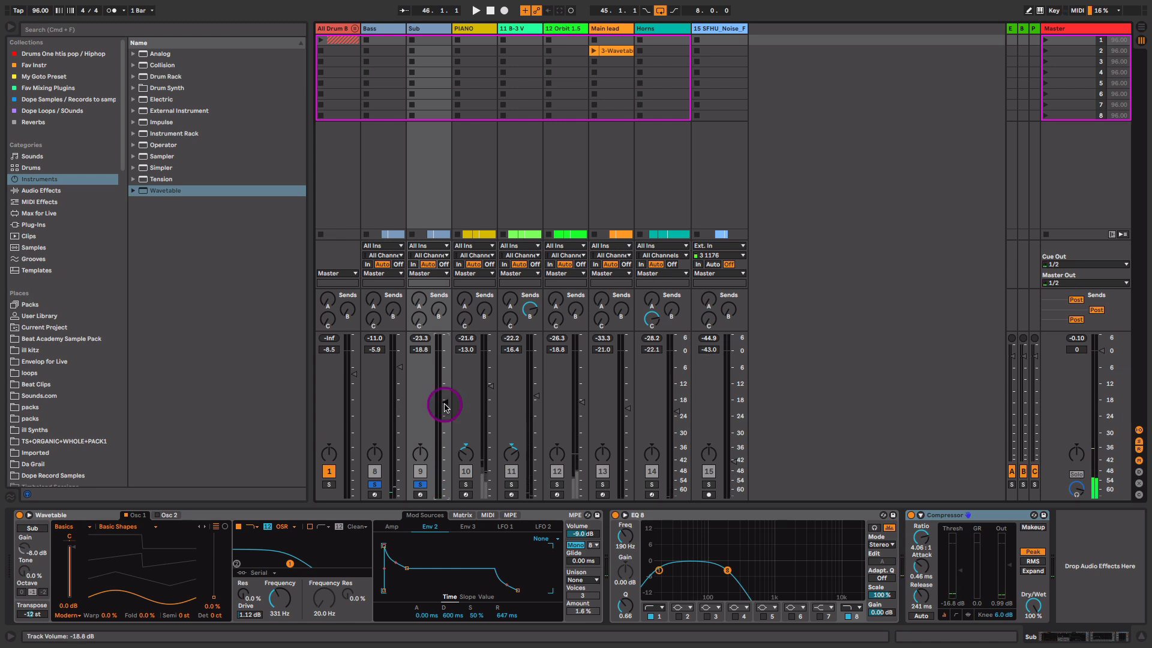
key("space")
left_click_drag(445, 407, 445, 350)
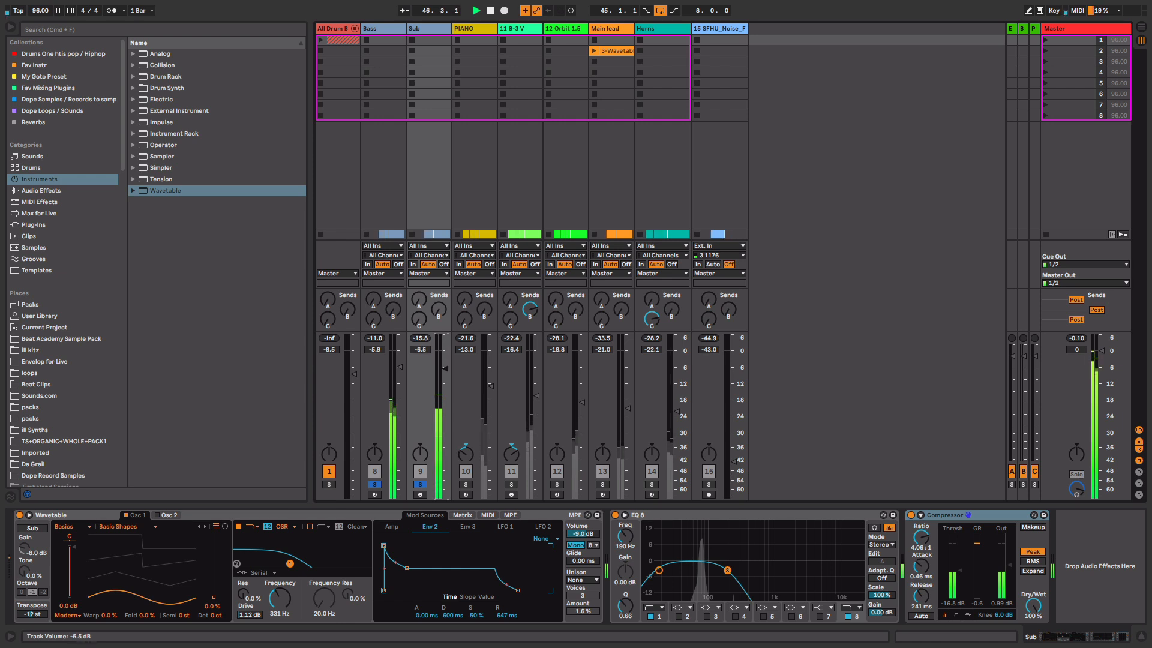
left_click_drag(445, 353, 441, 373)
key("space")
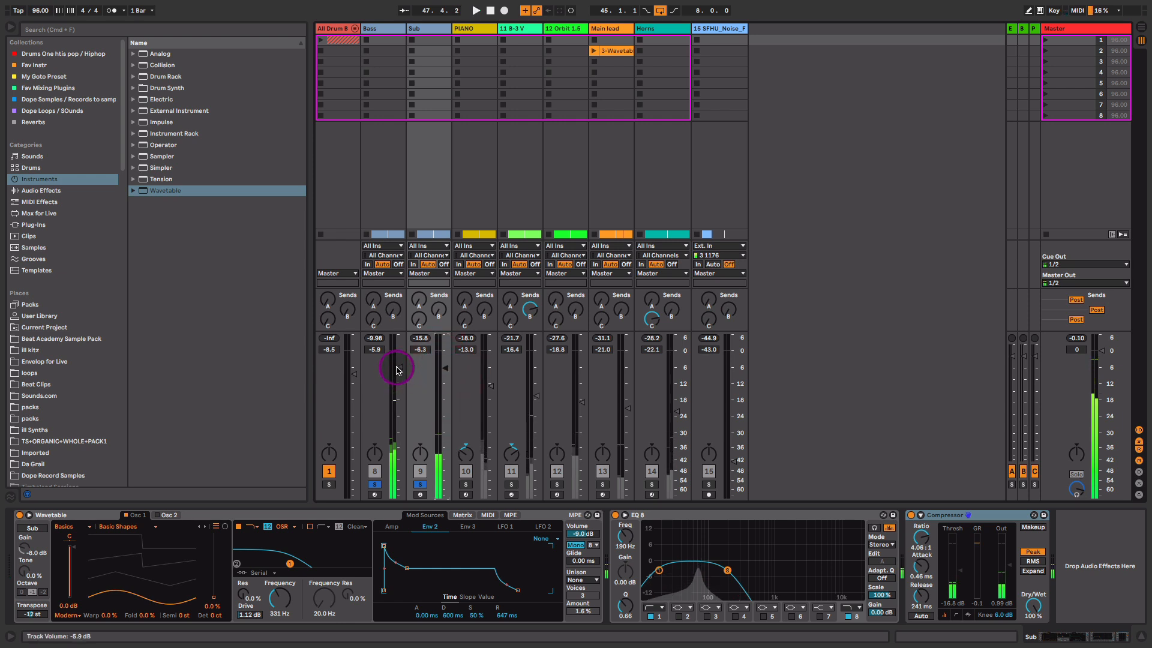
left_click_drag(399, 369, 400, 385)
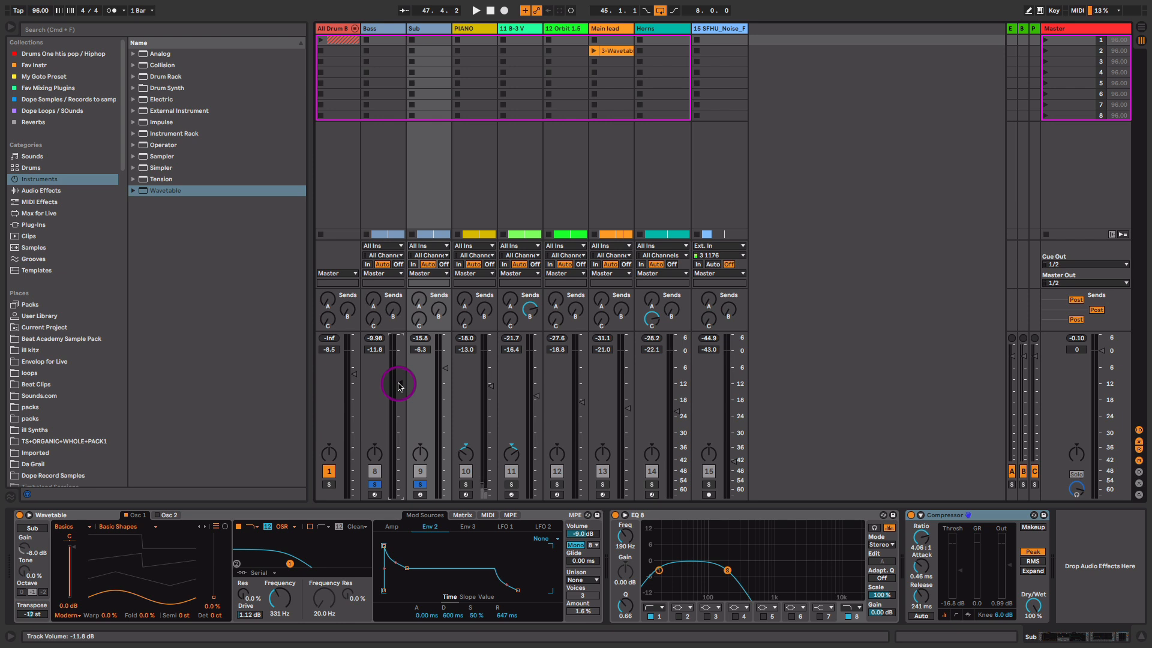
- Unsolo Sub and Bass, raise Bass to -10.0 dB, lower 12 Orbit to -18.2 dB, return to Arrangement
left_click(421, 485)
key("space")
left_click(444, 370)
left_click_drag(399, 383, 400, 378)
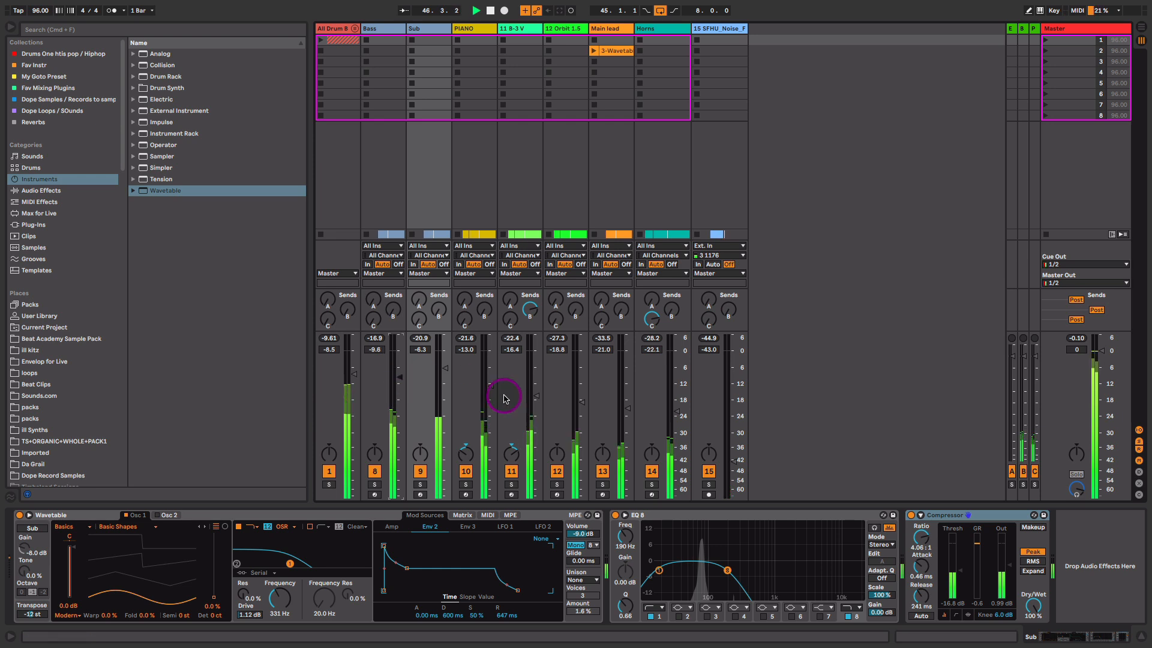
left_click(355, 375)
left_click(583, 410)
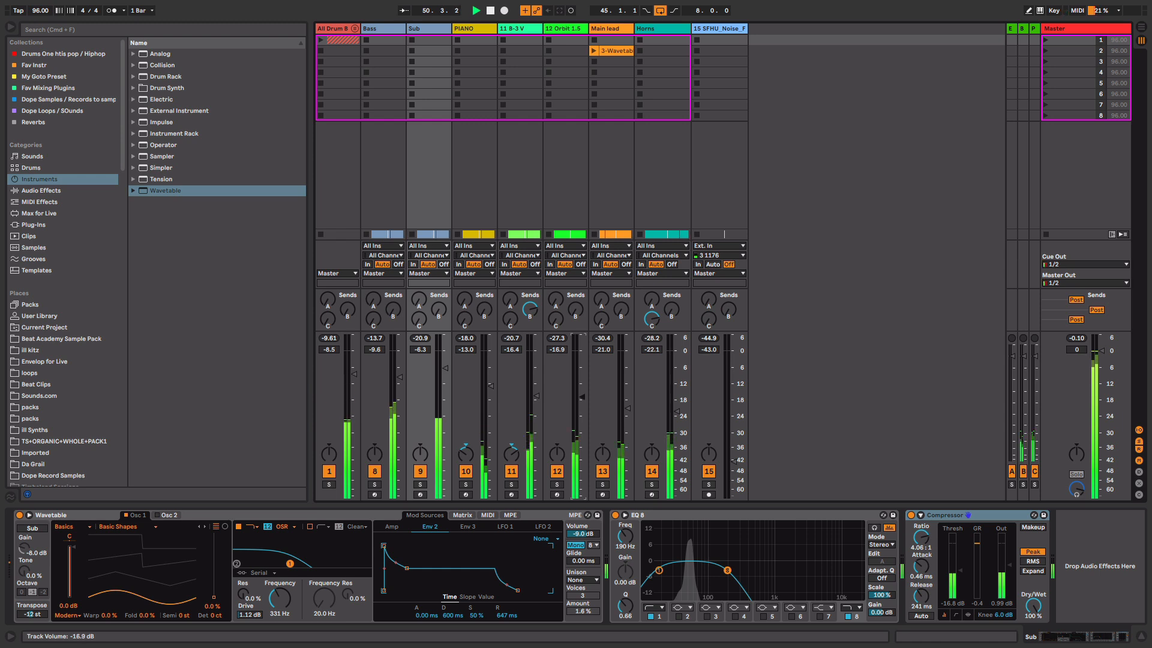
left_click_drag(583, 399, 583, 401)
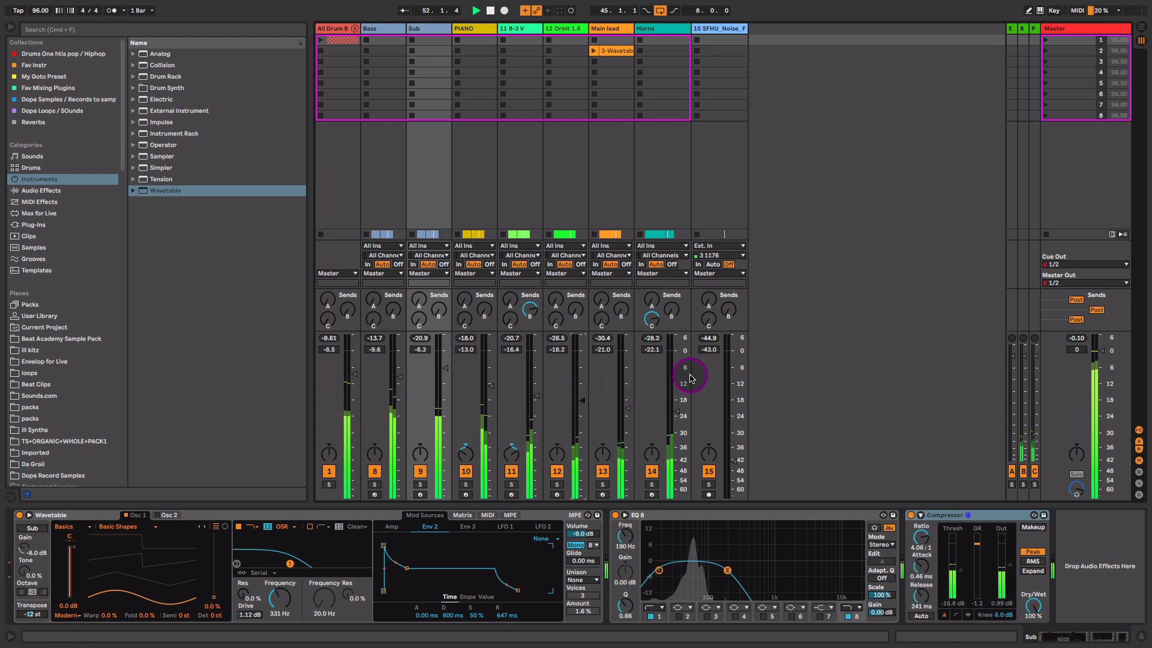
key("Tab")
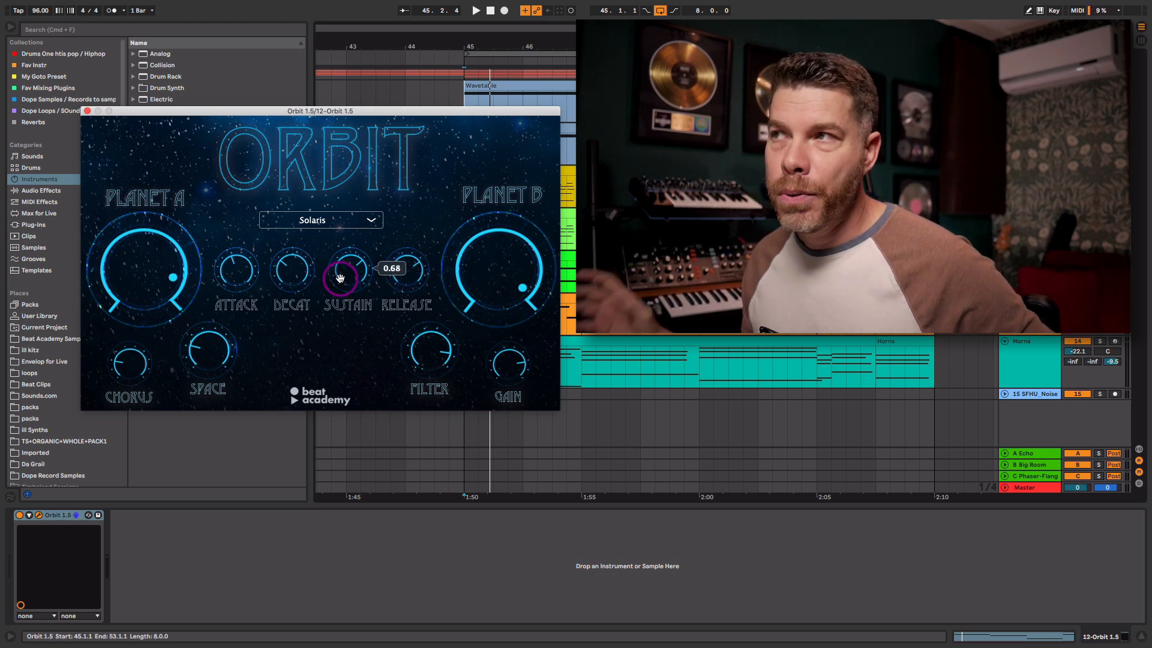
- Lower the Orbit pad's Planet A level slightly
mouse_move(159, 265)
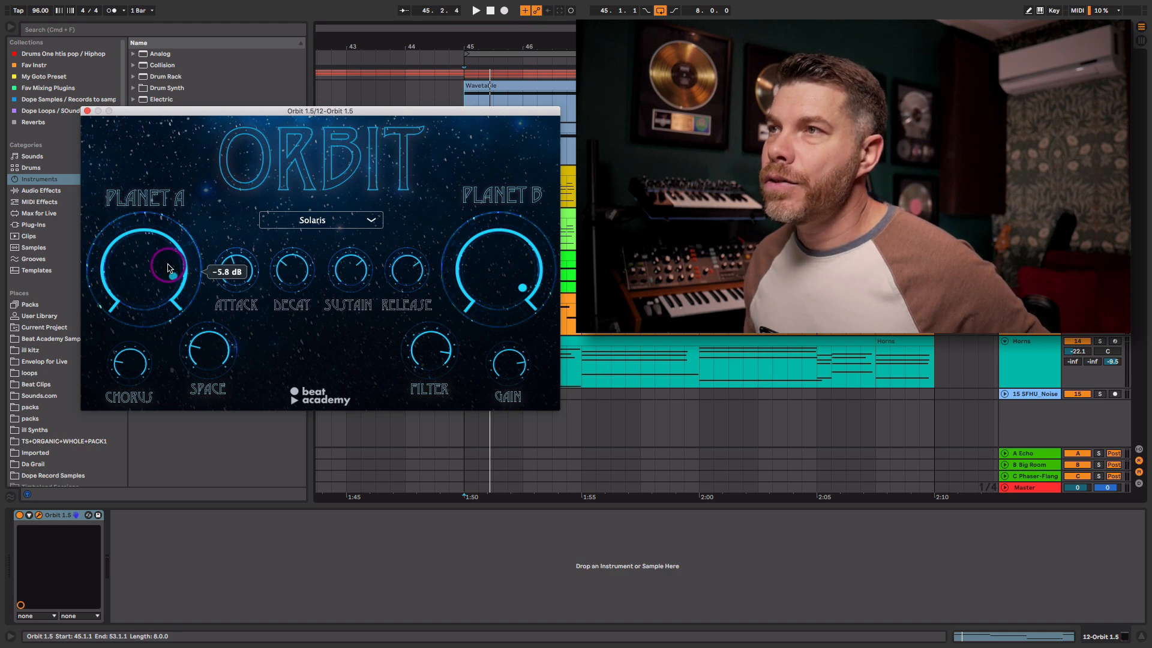
mouse_move(519, 257)
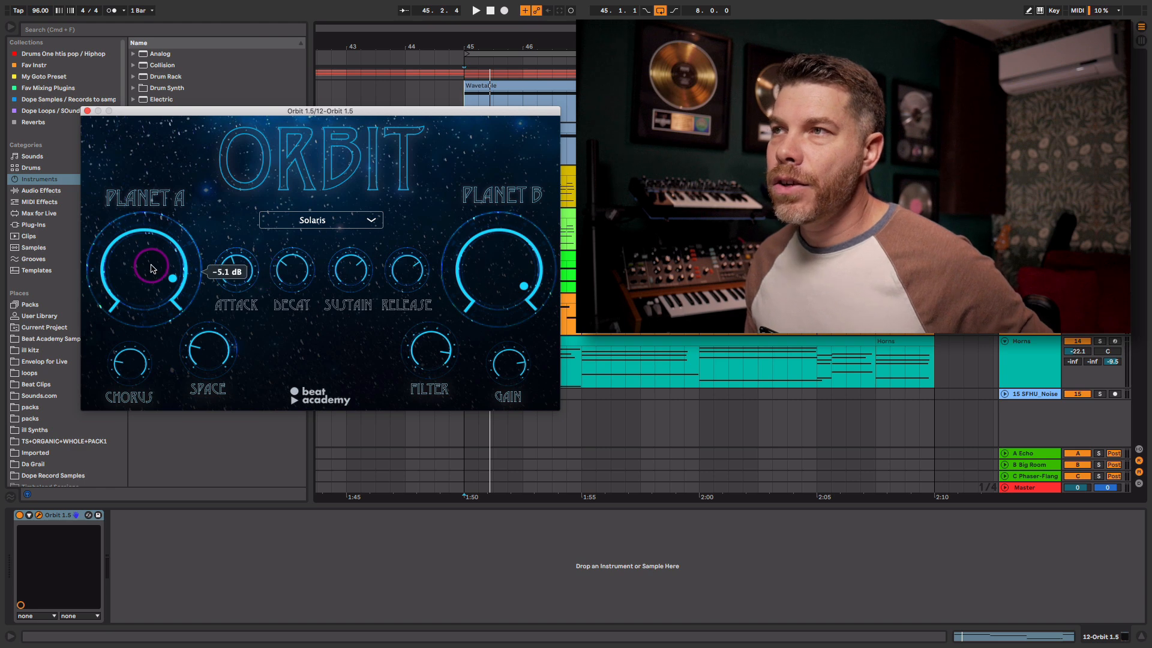
mouse_move(152, 266)
left_mouse_down()
mouse_move(140, 336)
mouse_move(150, 286)
left_mouse_up()
- Open Orbit's preset list and leave Solaris as the selected preset
mouse_move(481, 273)
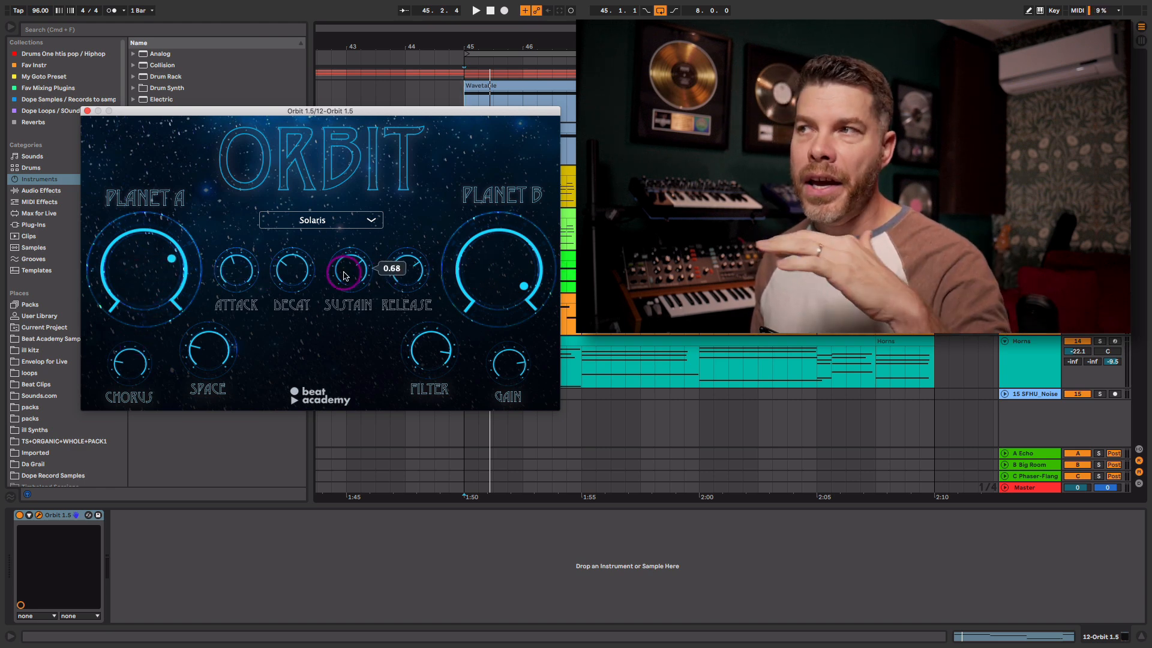
mouse_move(398, 275)
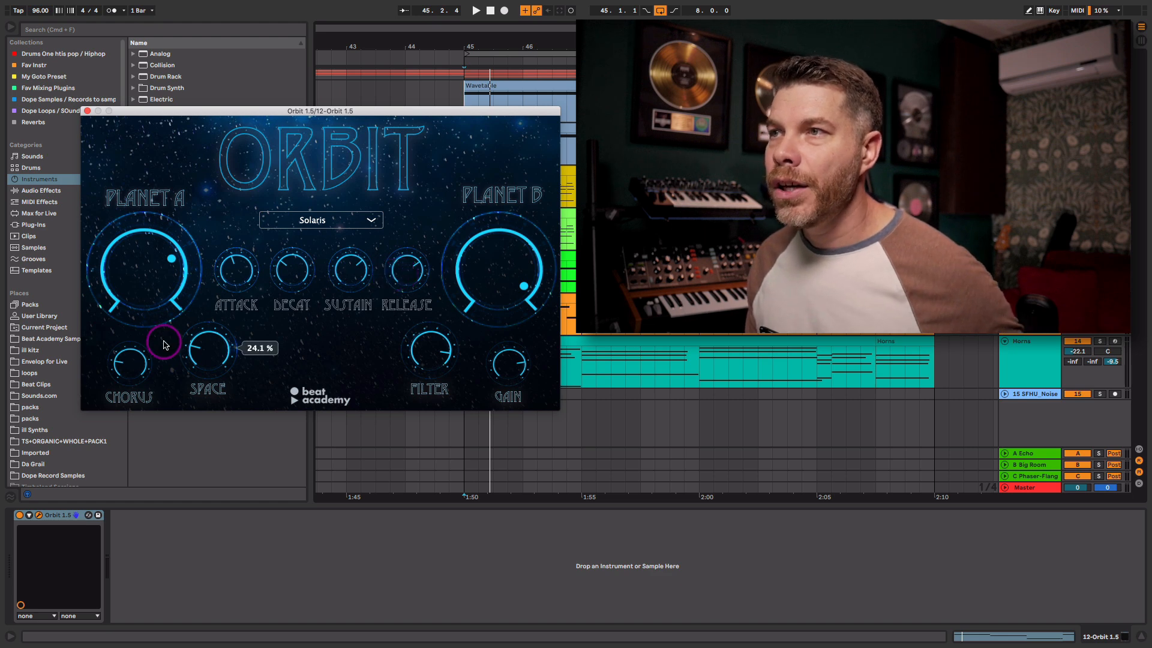
mouse_move(193, 364)
mouse_move(409, 364)
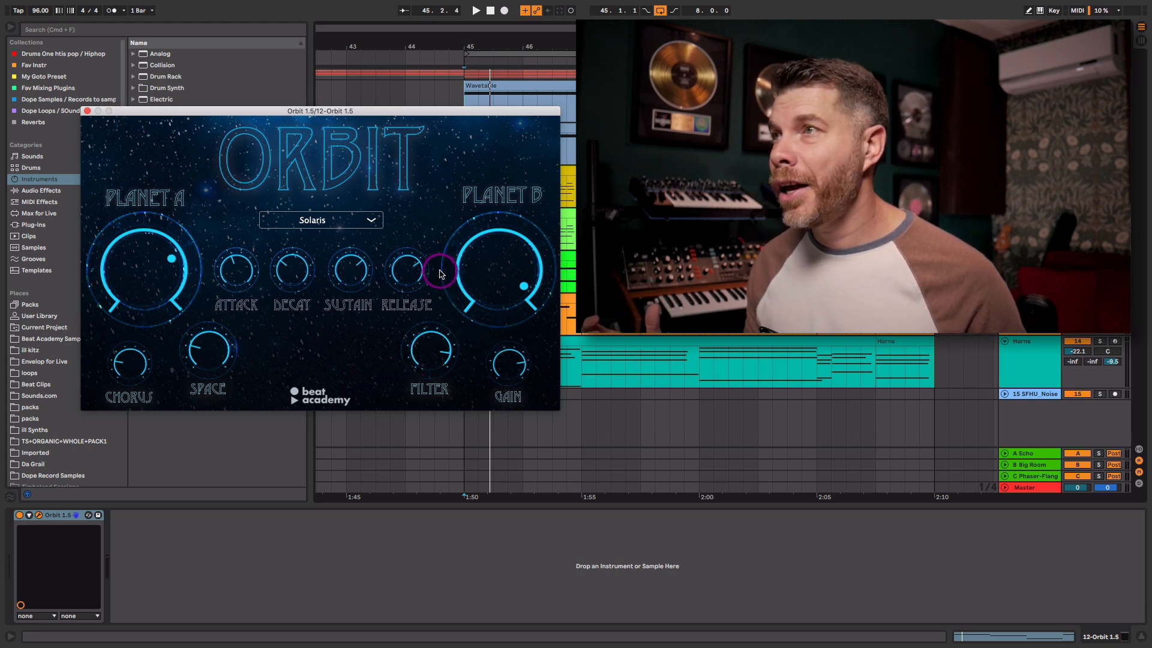
left_click(371, 220)
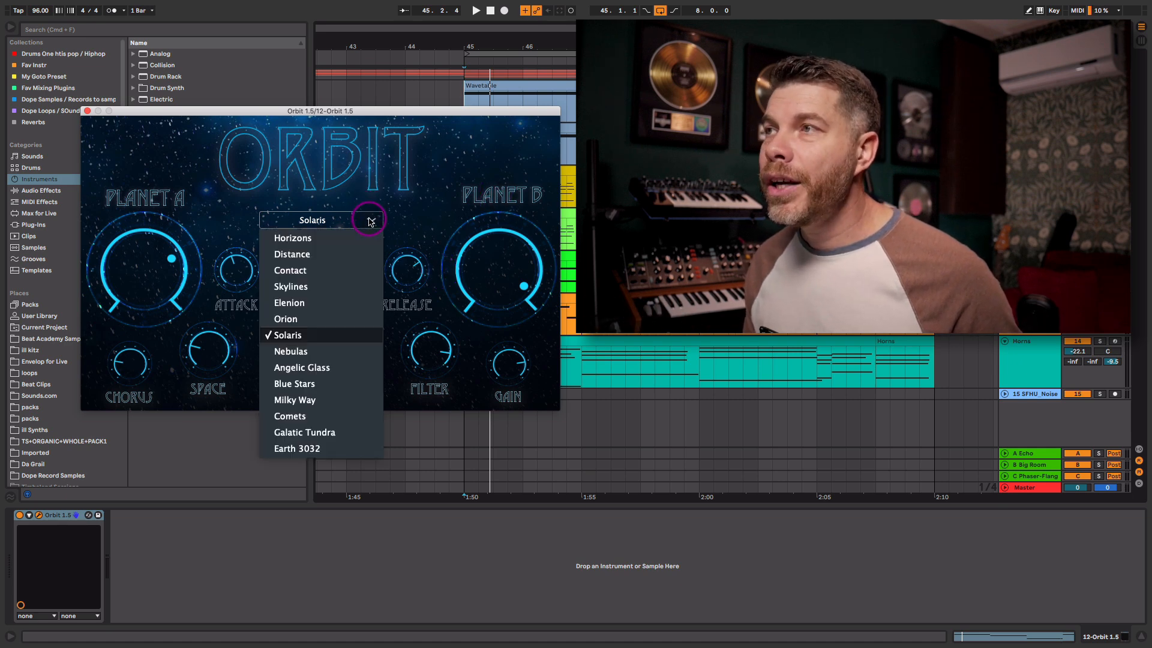
left_click(396, 195)
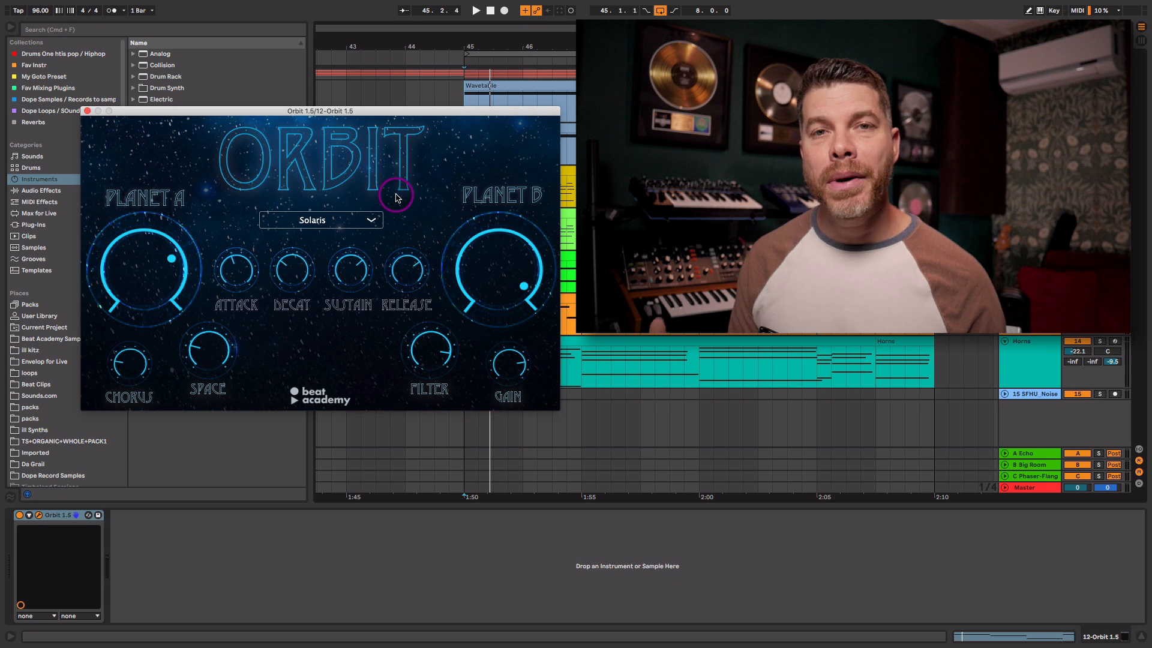